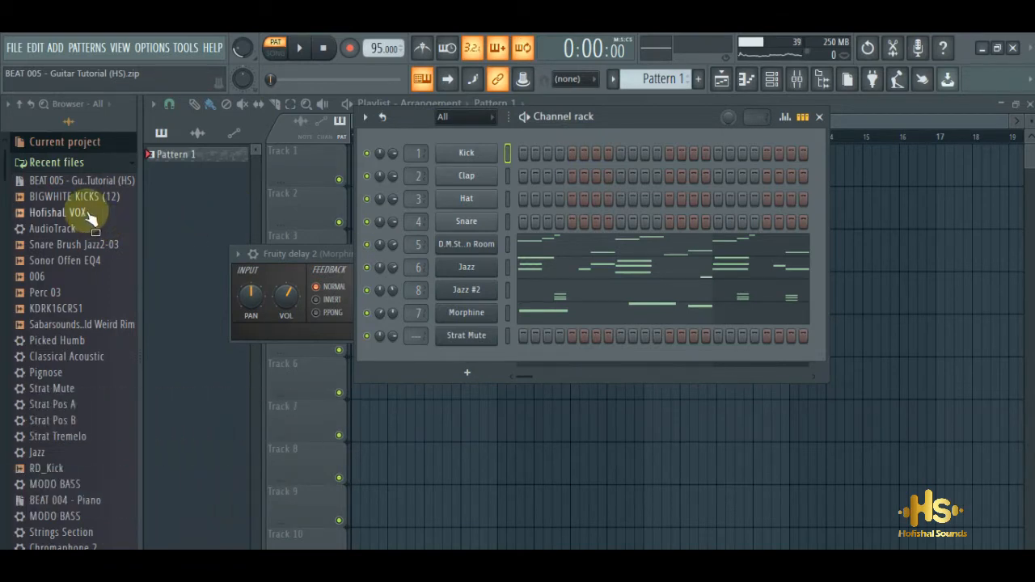
Step: Replace the Kick channel's sample with BIGWHITE KICKS (12) from the recent files
drag(71, 201, 487, 156)
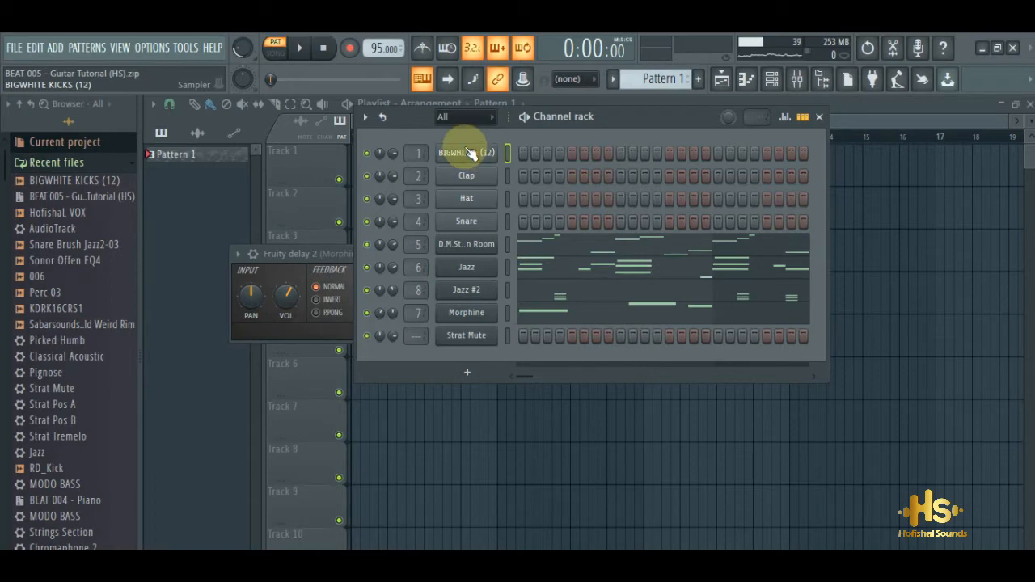
Step: Rename Pattern 1 as MELODIES and place its clip at the start of Track 1 in the playlist
click(613, 78)
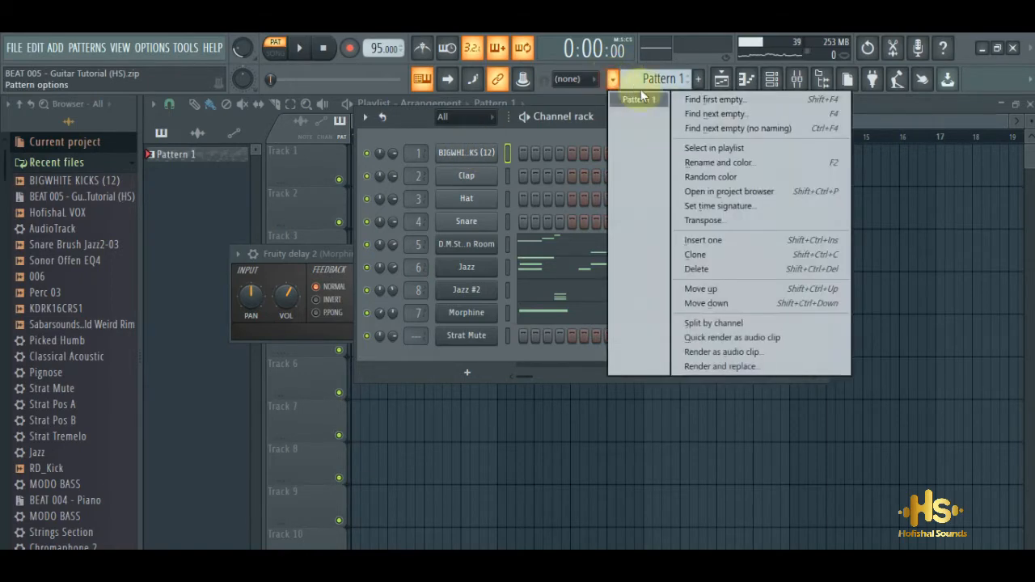
click(717, 163)
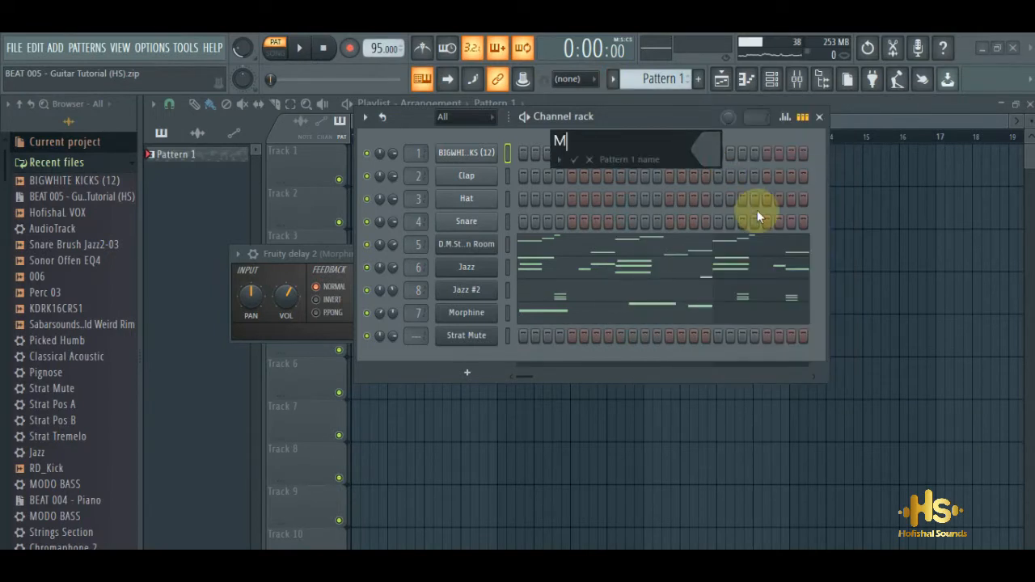
text(MELODIES)
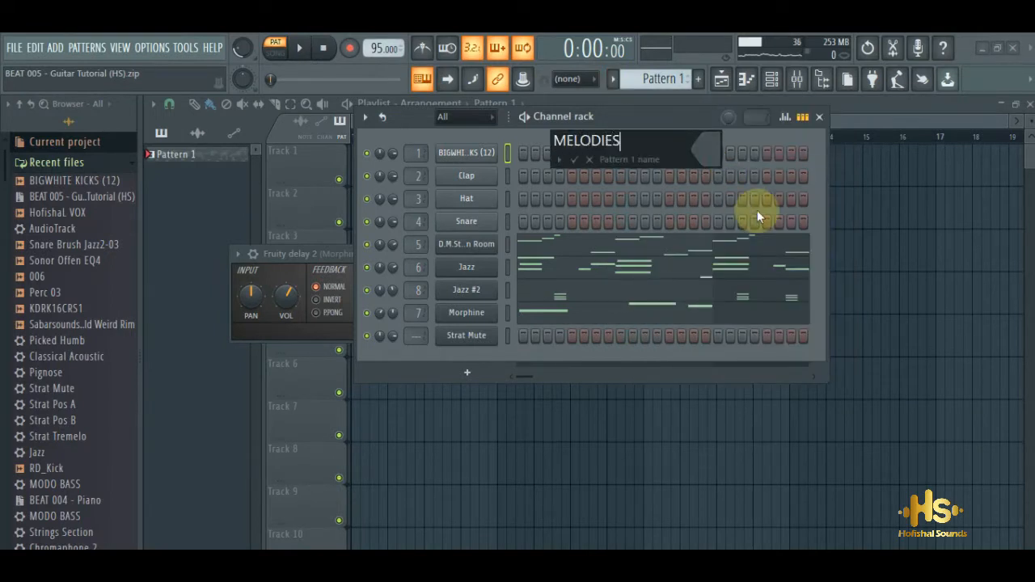
key(Return)
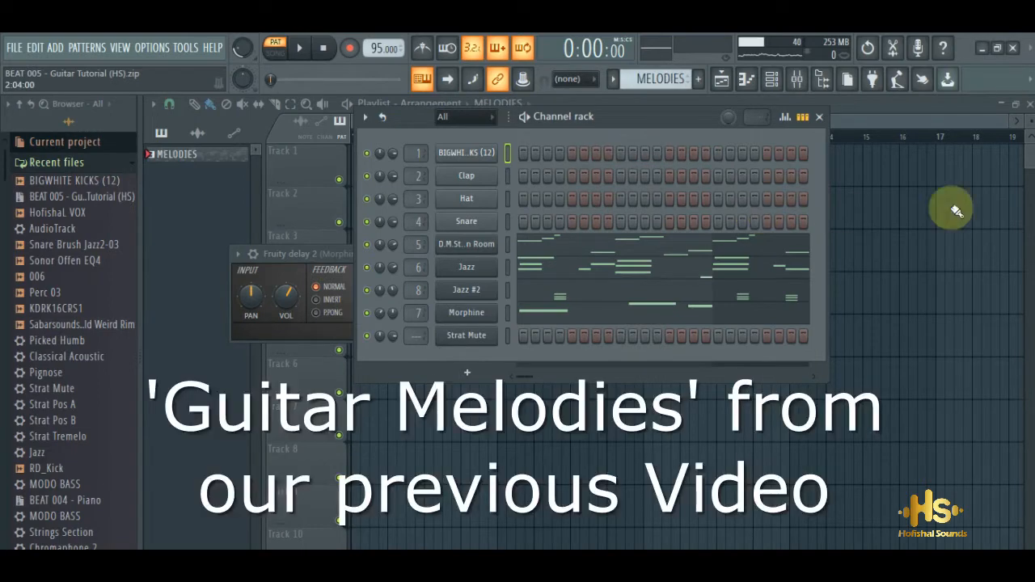
click(910, 127)
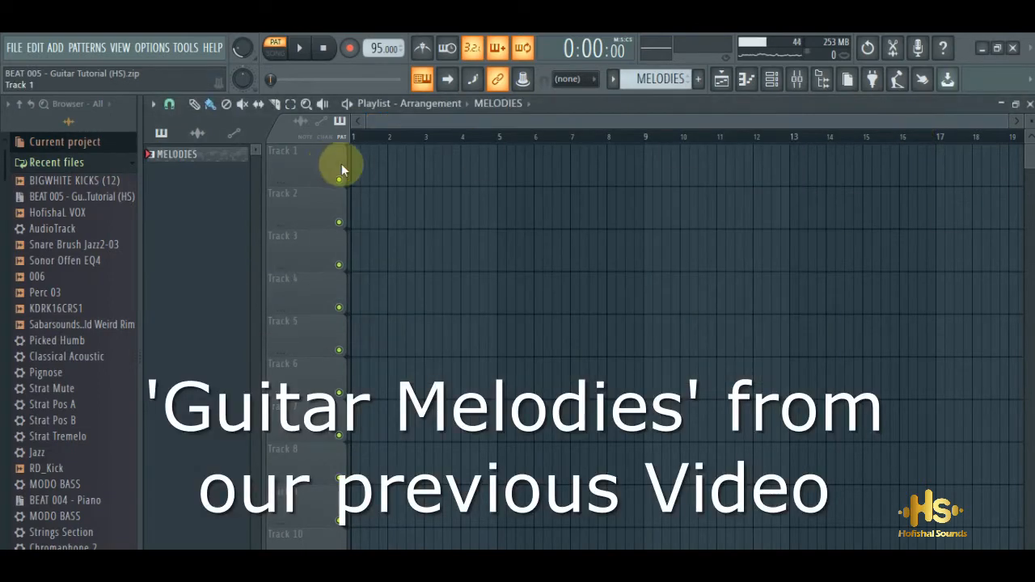
click(360, 169)
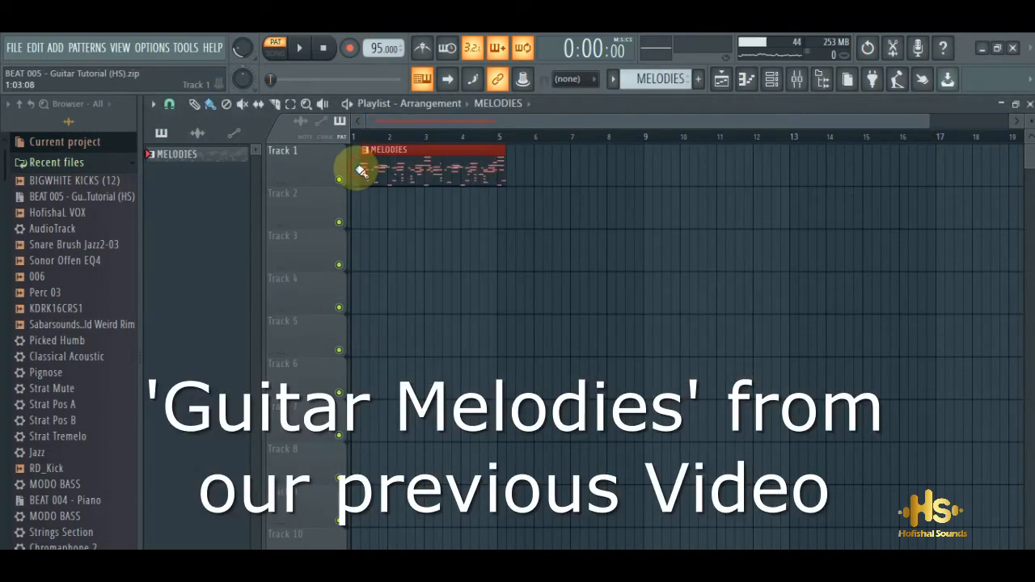
Step: Create a new pattern named DRUMLINE and place its clip at the start of Track 2
click(771, 78)
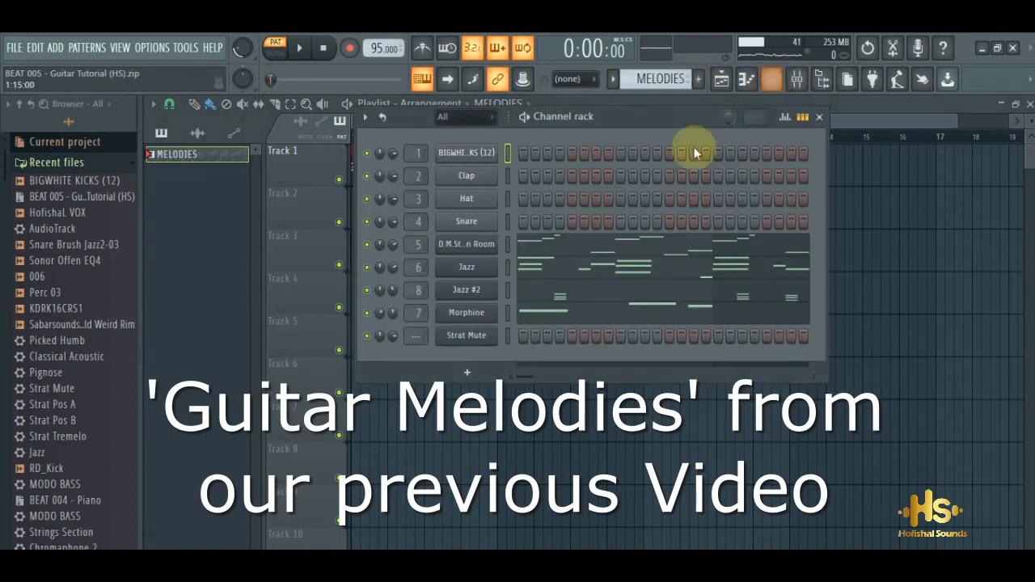
click(706, 78)
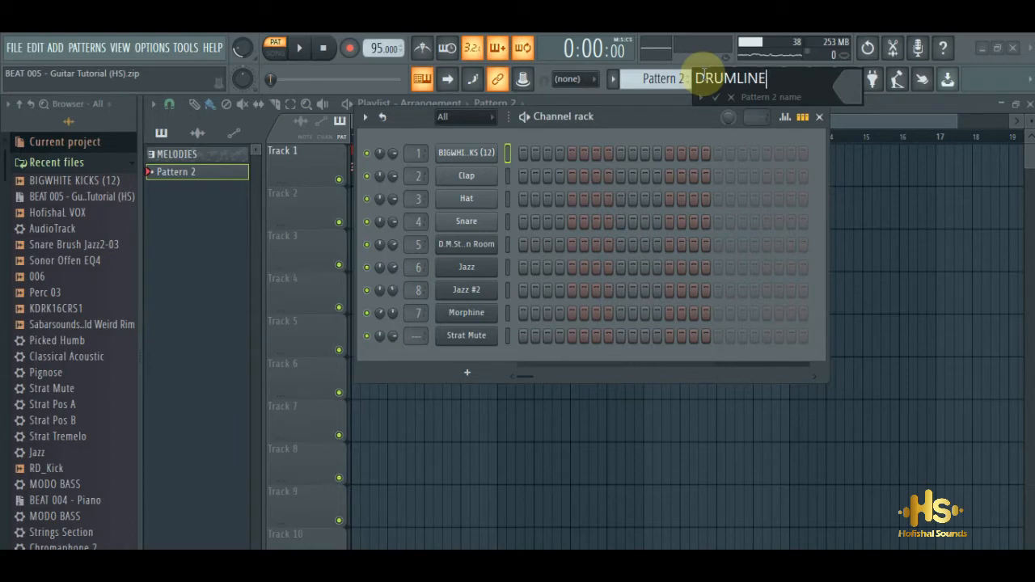
key(Return)
click(855, 113)
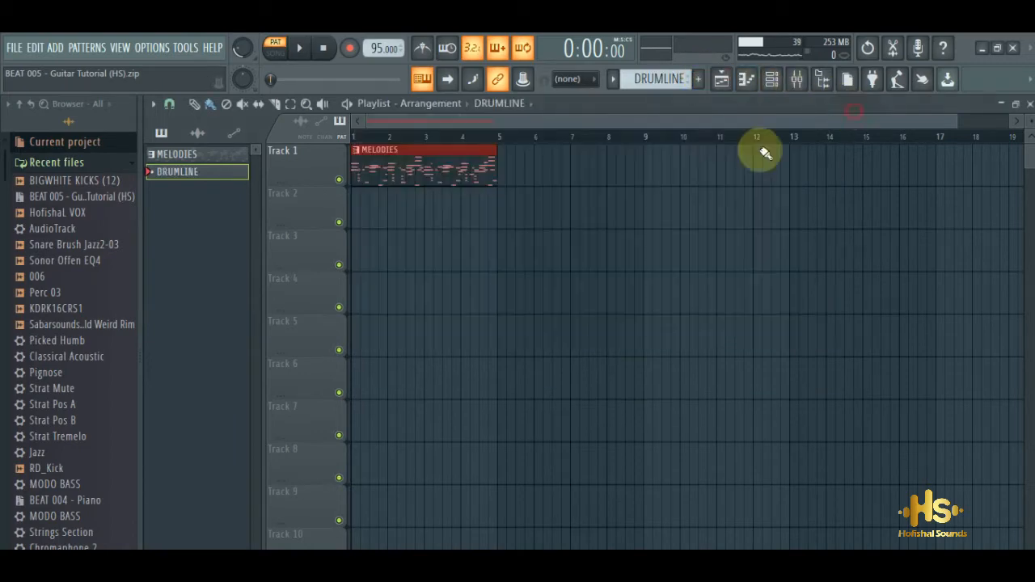
click(357, 202)
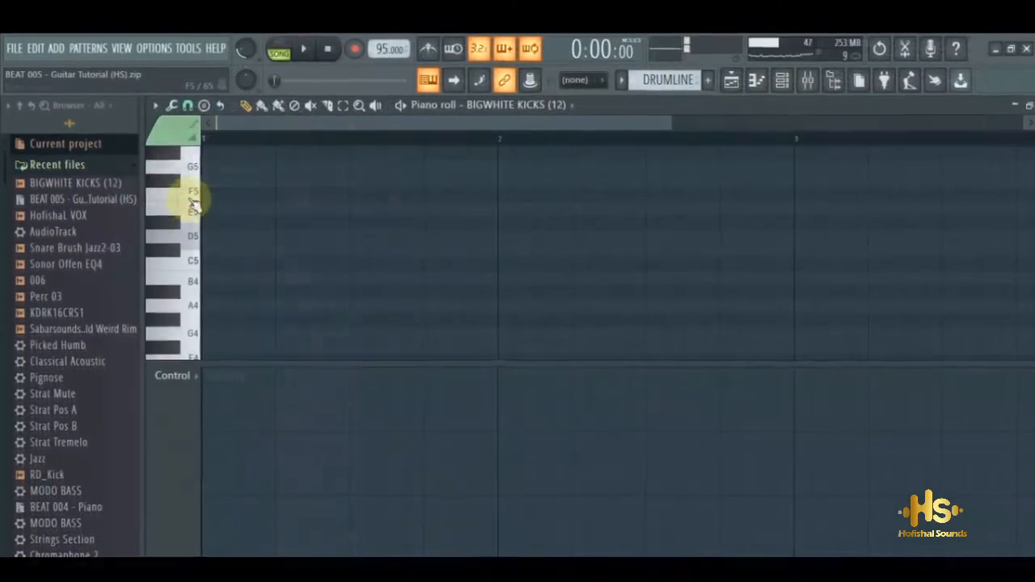
Step: Draw A4 kick notes on beats 1, 2 and 4 of bar 1 and beats 1 and 2 of bar 2
drag(187, 235, 193, 323)
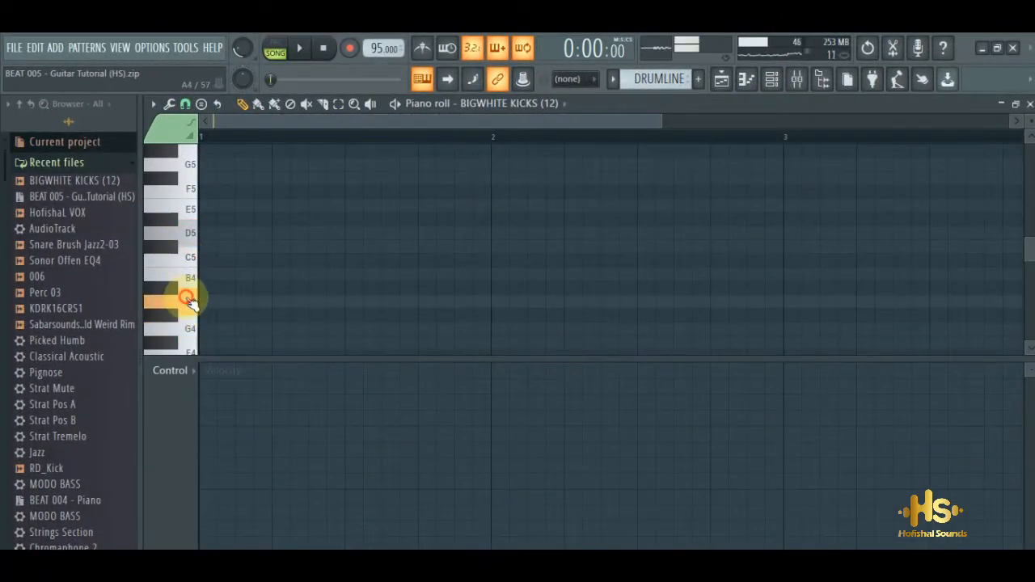
click(232, 304)
click(282, 304)
key(space)
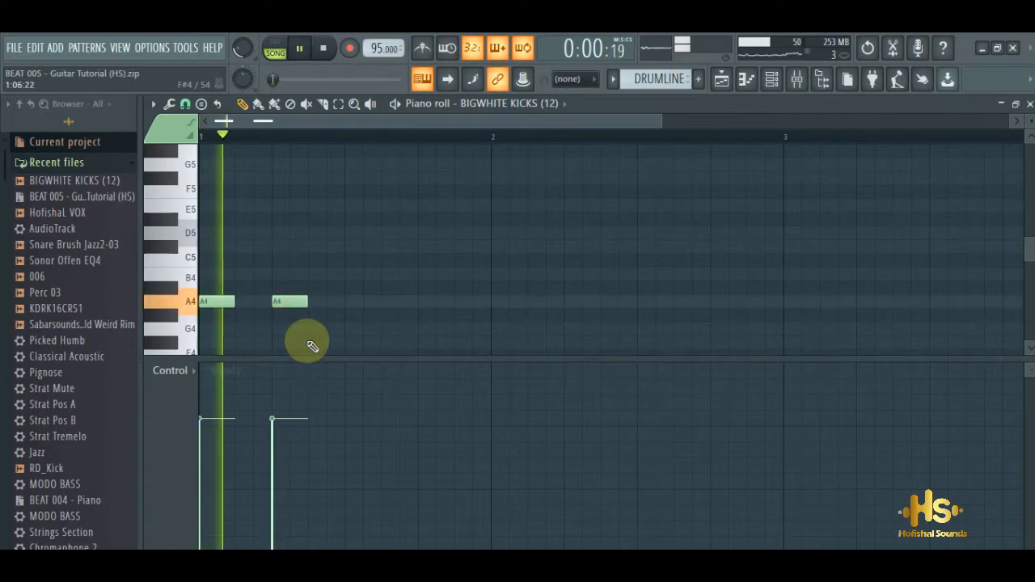
click(422, 302)
click(496, 302)
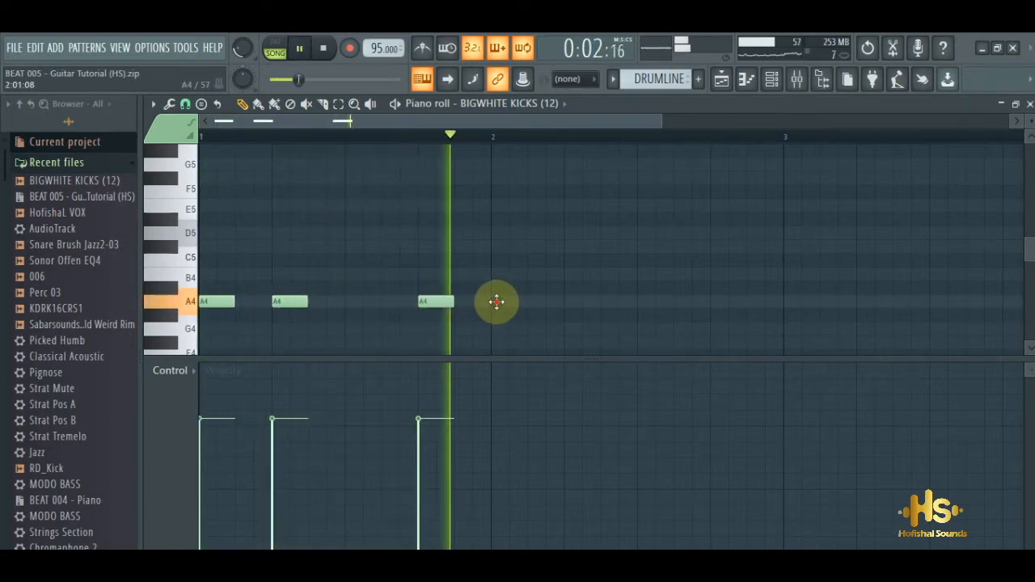
click(569, 304)
Step: Copy the two-bar kick phrase to bars 3 and 4, and add A4 notes on beat 4 of bars 2 and 4
drag(627, 320, 760, 273)
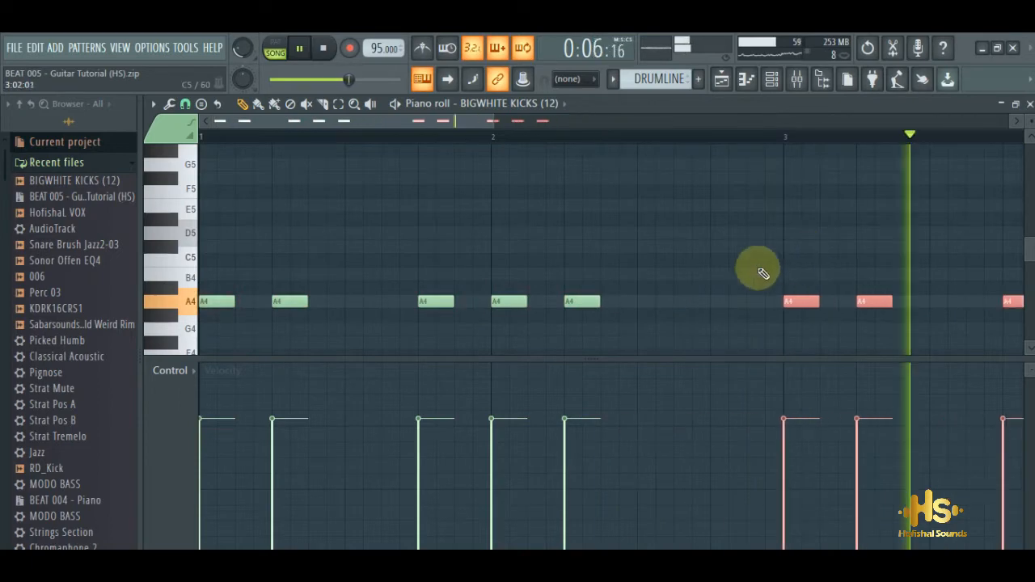
click(718, 302)
drag(458, 123, 712, 131)
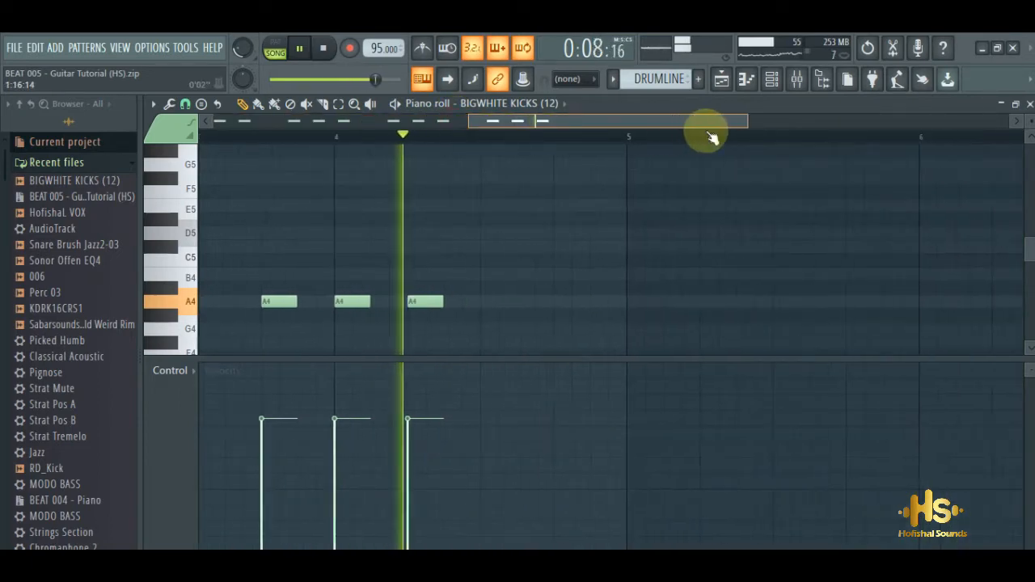
click(555, 301)
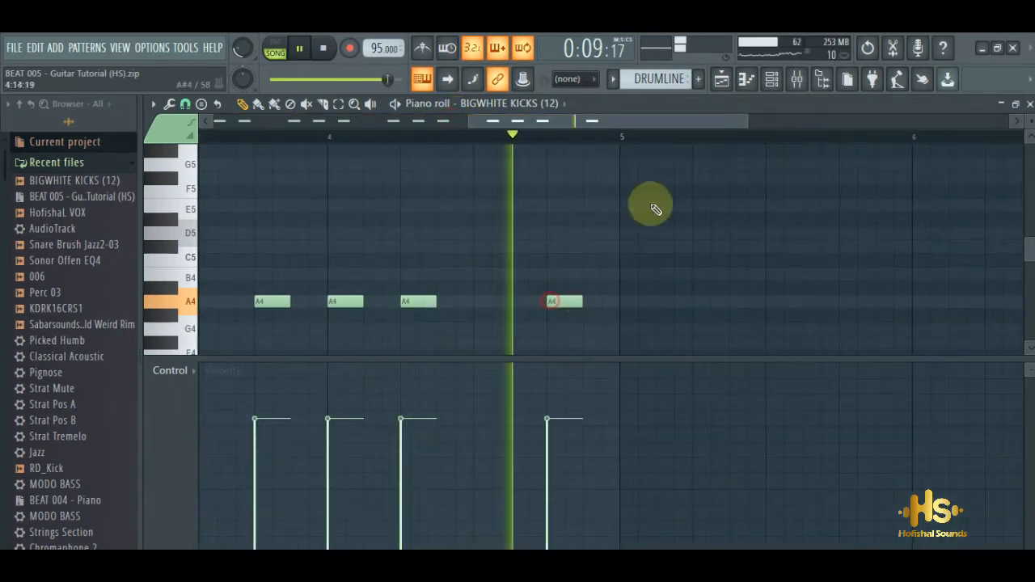
Step: Return to the playlist and listen to the MELODIES and DRUMLINE clips together, then stop playback
click(721, 79)
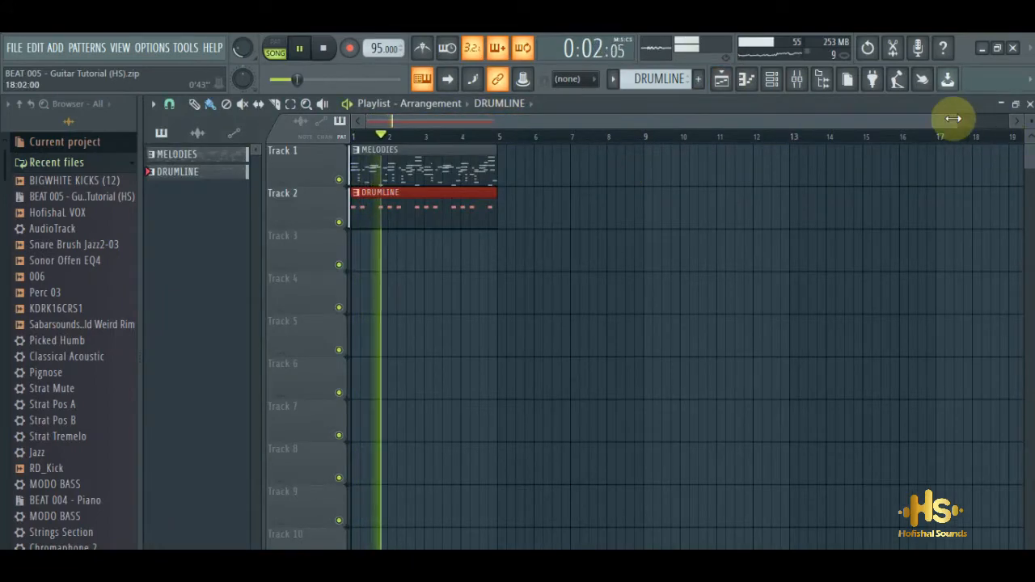
drag(952, 119, 652, 111)
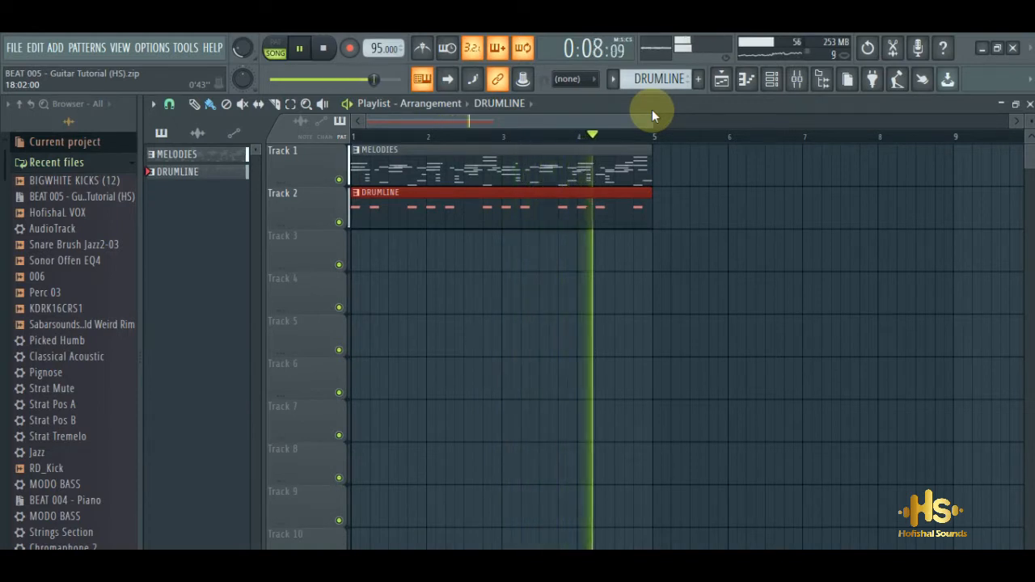
key(space)
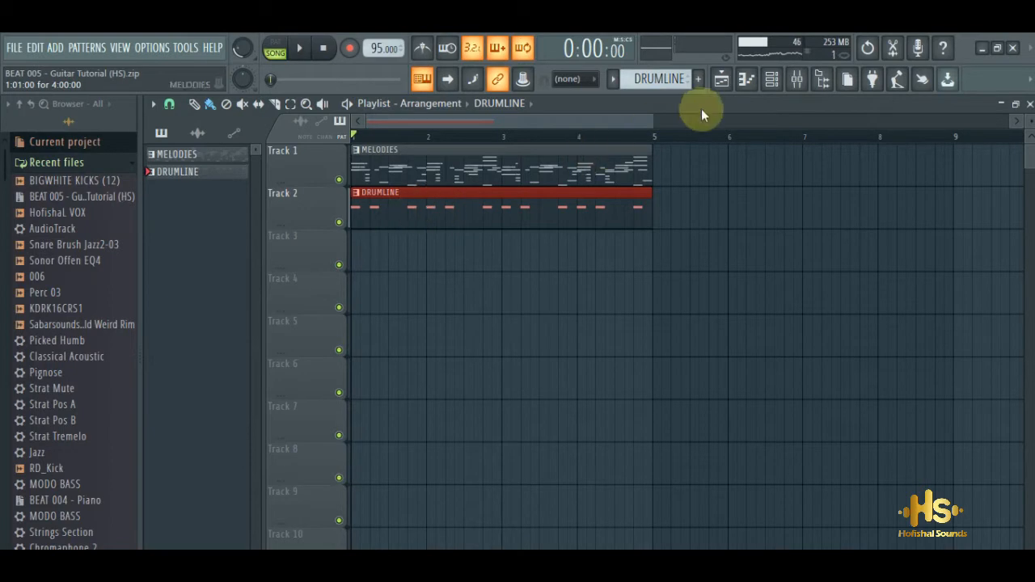
Step: Find the Sabarsounds - Stick 1 sample in the recent files and load it in place of the Snare channel's sound
click(773, 78)
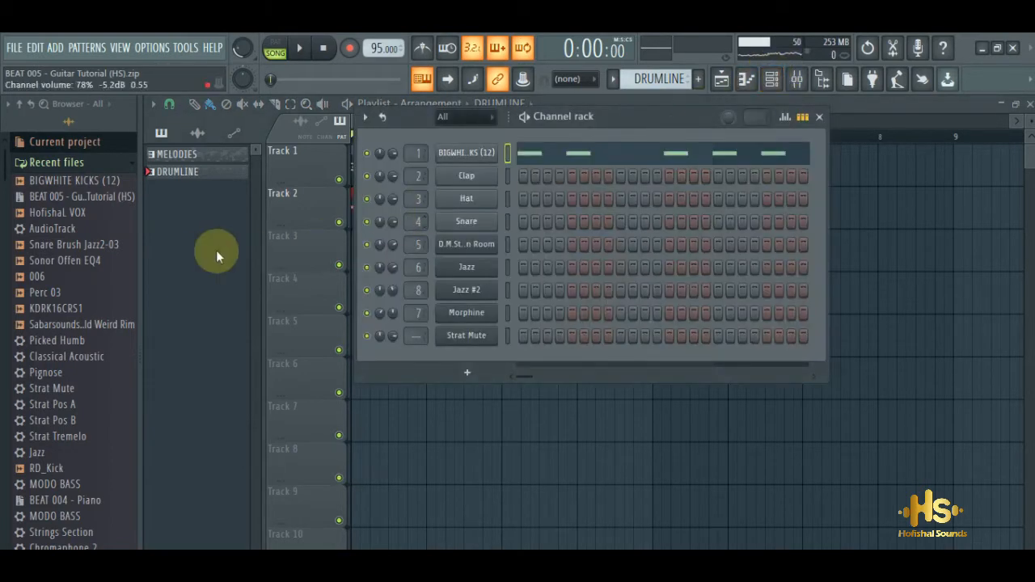
scroll(6, 210, down, 3)
scroll(7, 210, down, 3)
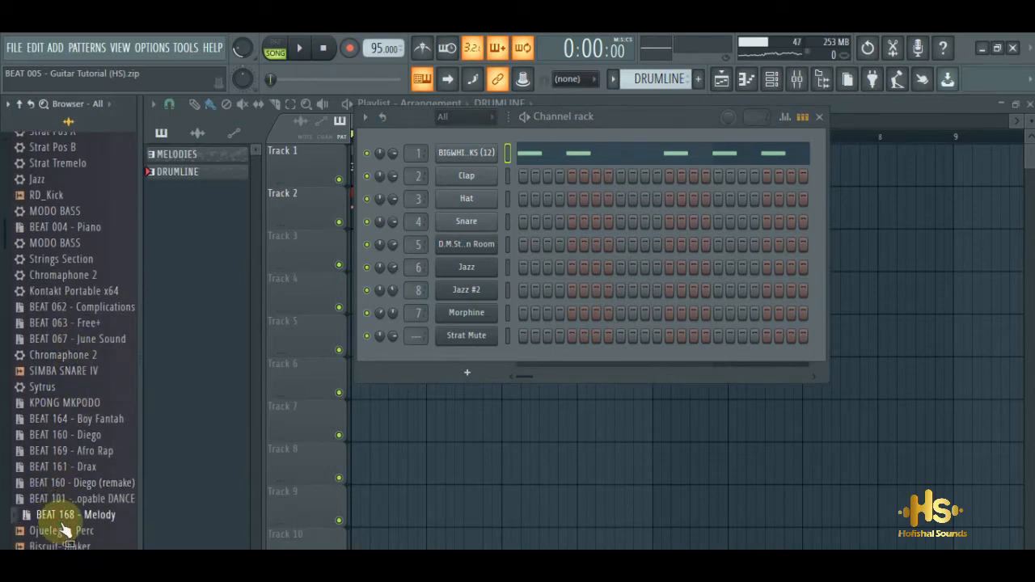
scroll(61, 524, down, 3)
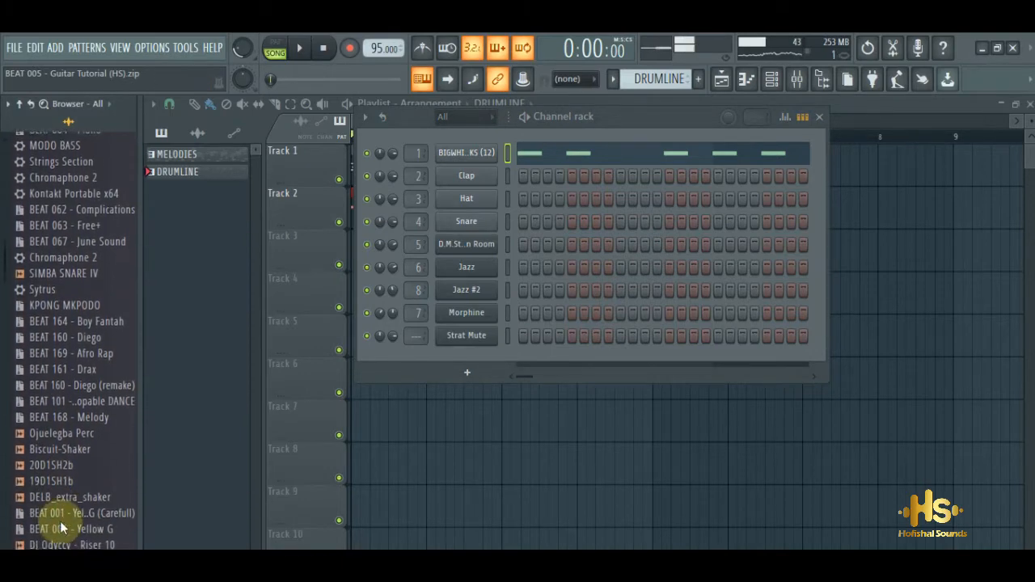
scroll(61, 526, down, 4)
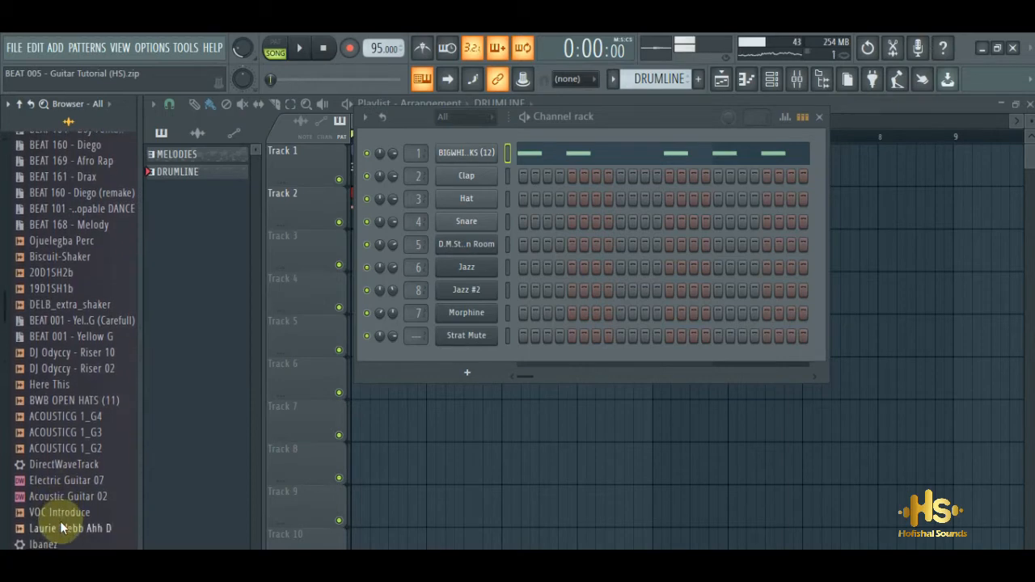
scroll(61, 528, down, 2)
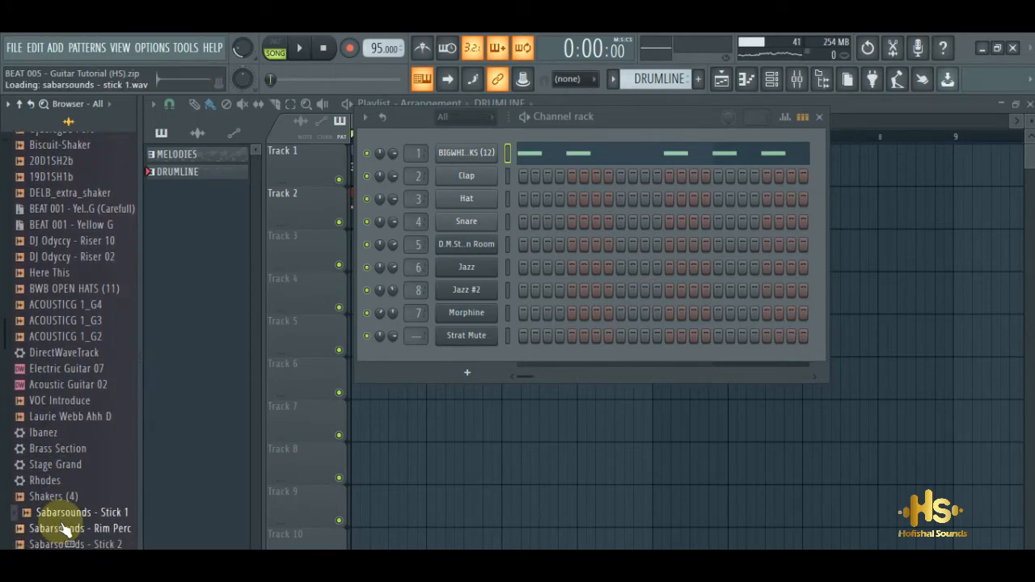
drag(465, 218, 466, 220)
Step: Draw a five-note C5 rhythm for Sabarsounds - Stick 1 on sixteenth steps 1, 4, 7, 11 and 13, and repeat it through bar 4
right_click(467, 219)
click(473, 220)
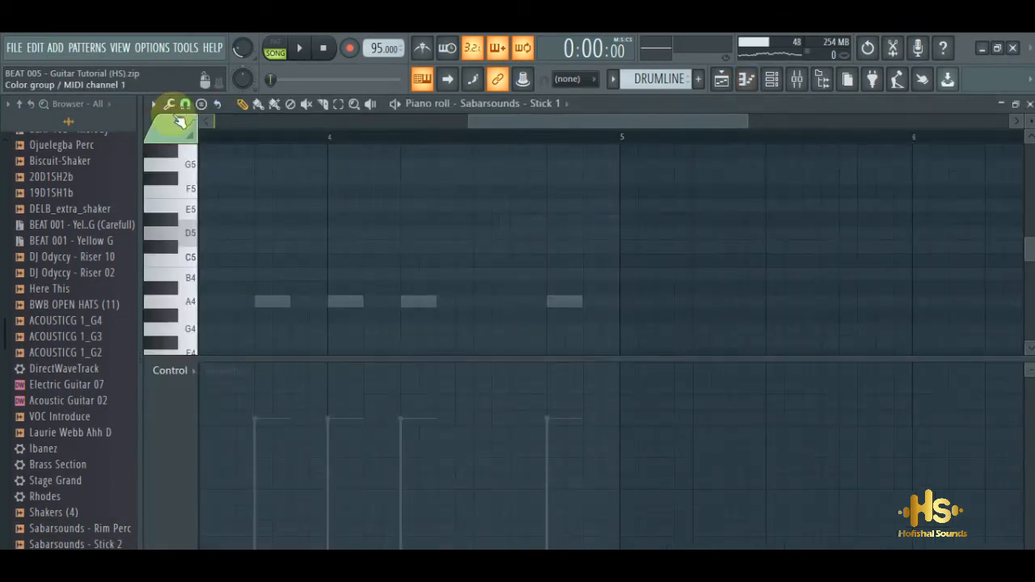
scroll(188, 275, down, 2)
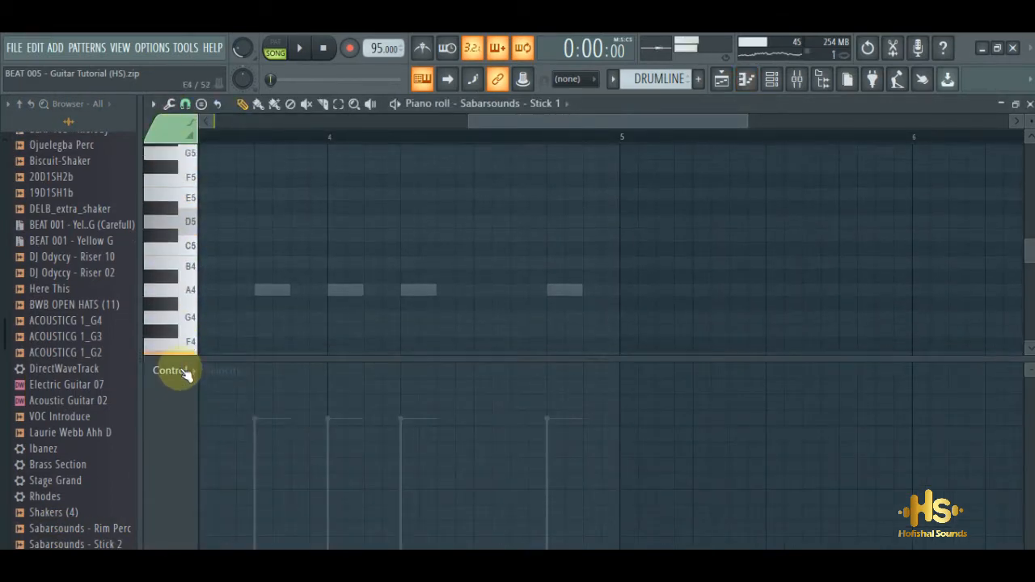
drag(232, 200, 101, 207)
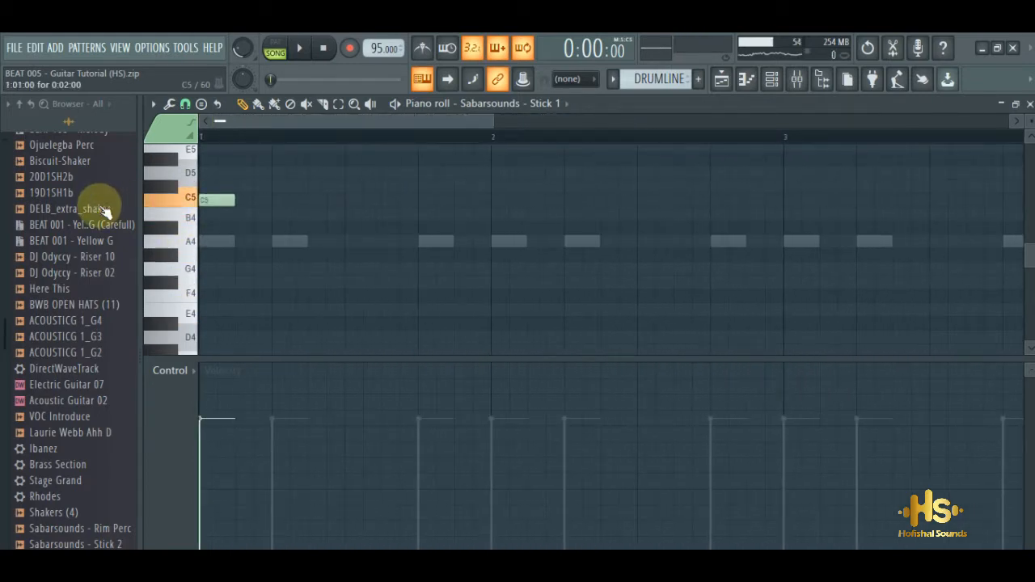
click(257, 199)
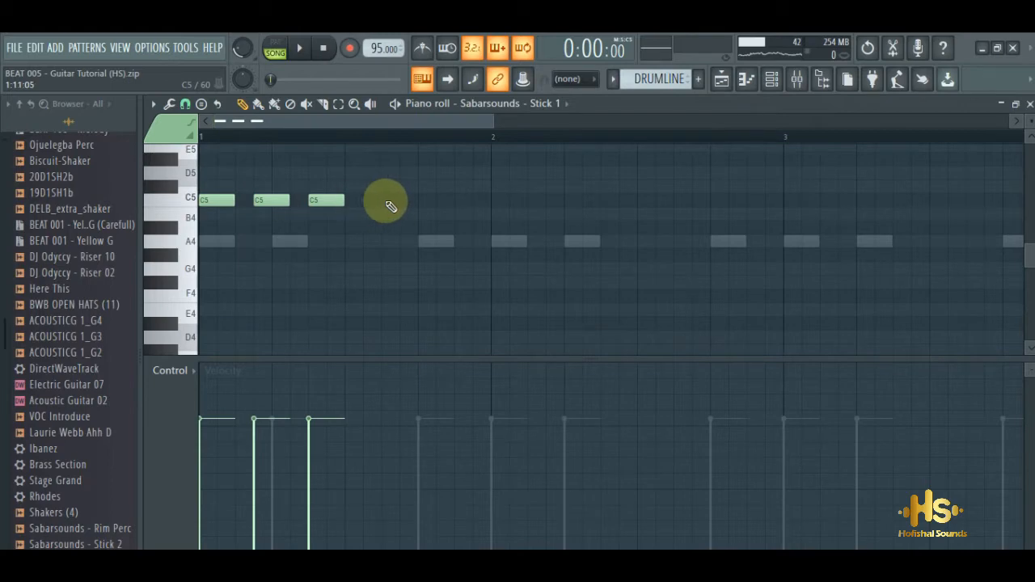
key(ctrl+a)
drag(217, 198, 509, 202)
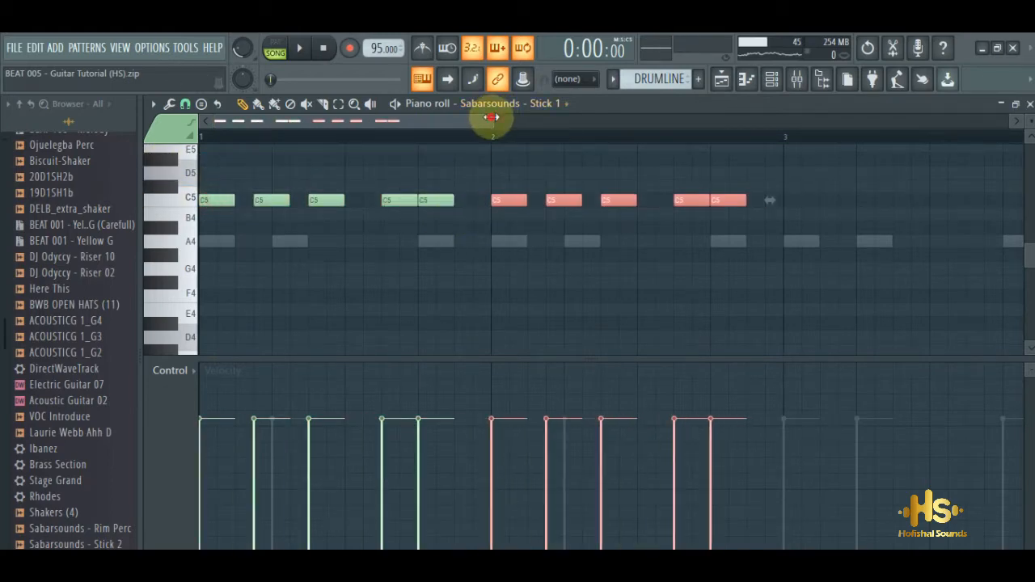
drag(491, 119, 809, 118)
drag(568, 216, 480, 197)
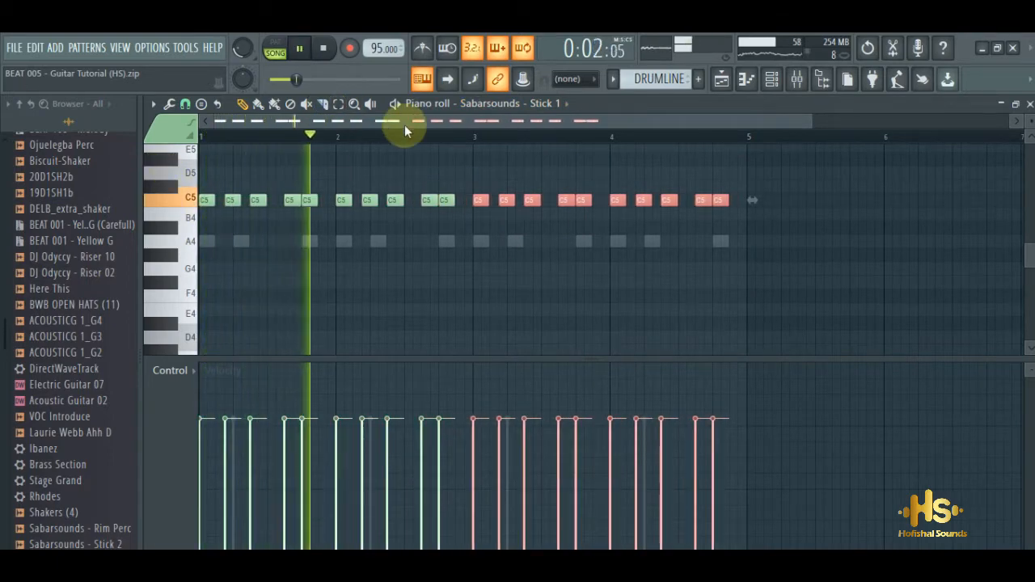
Step: Lower the drum sample's channel volume to about 67% in the channel rack while the song plays
click(771, 81)
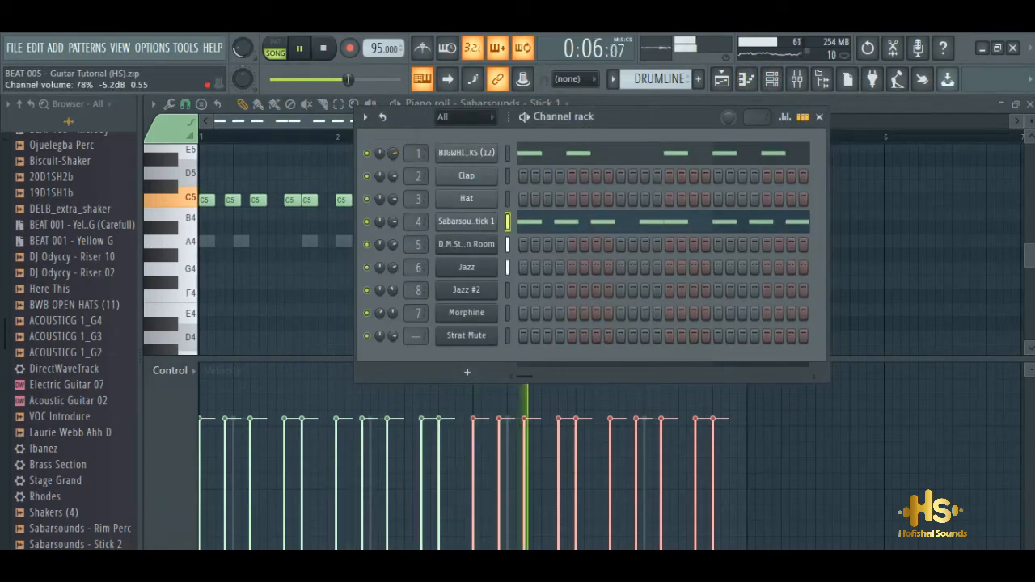
scroll(393, 153, down, 1)
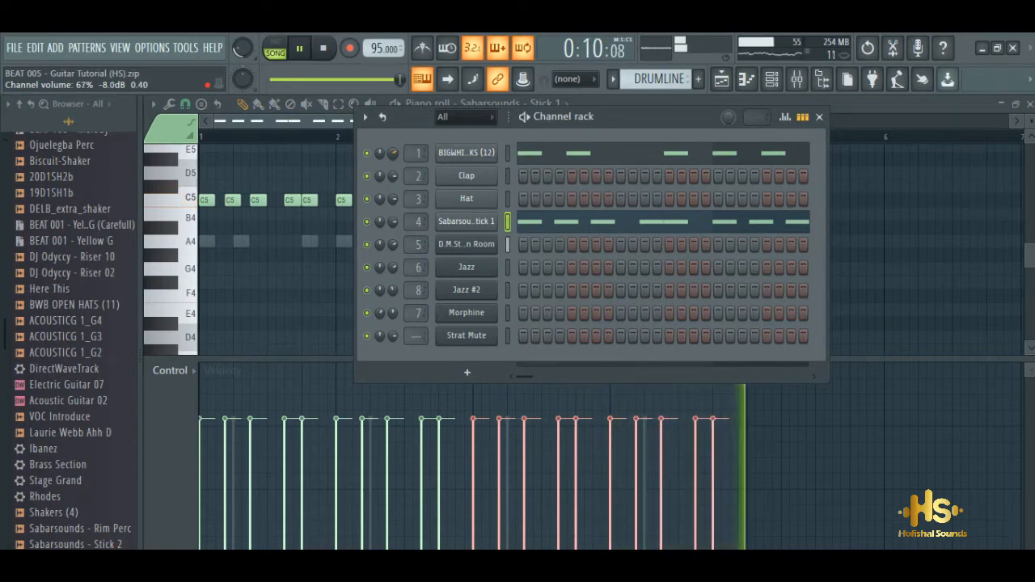
scroll(393, 153, down, 2)
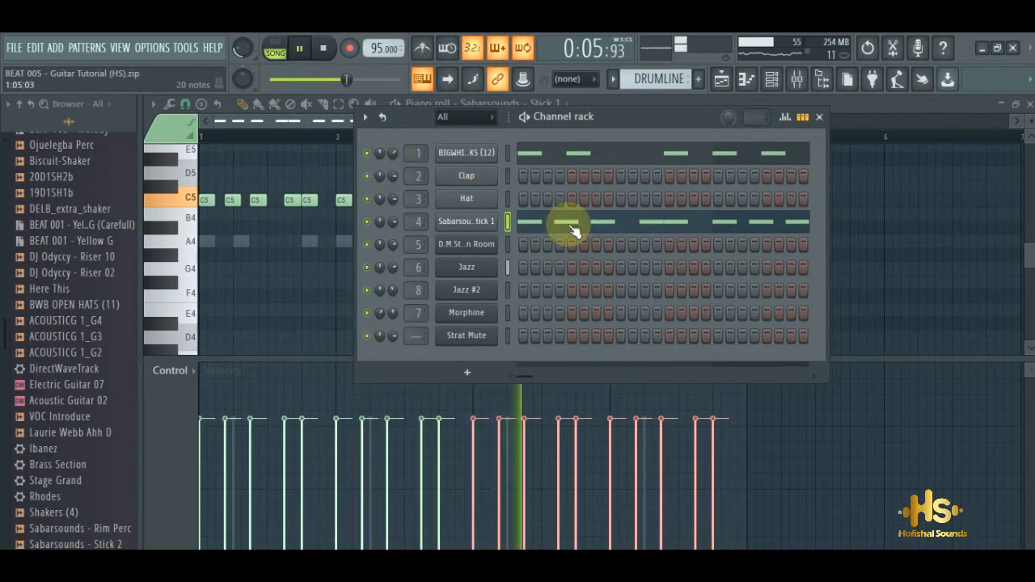
Step: Add a one-step A4 note on sixteenth step 11 of bar 4 for BIGWHITE KICKS (12), listen, and stop playback
click(557, 153)
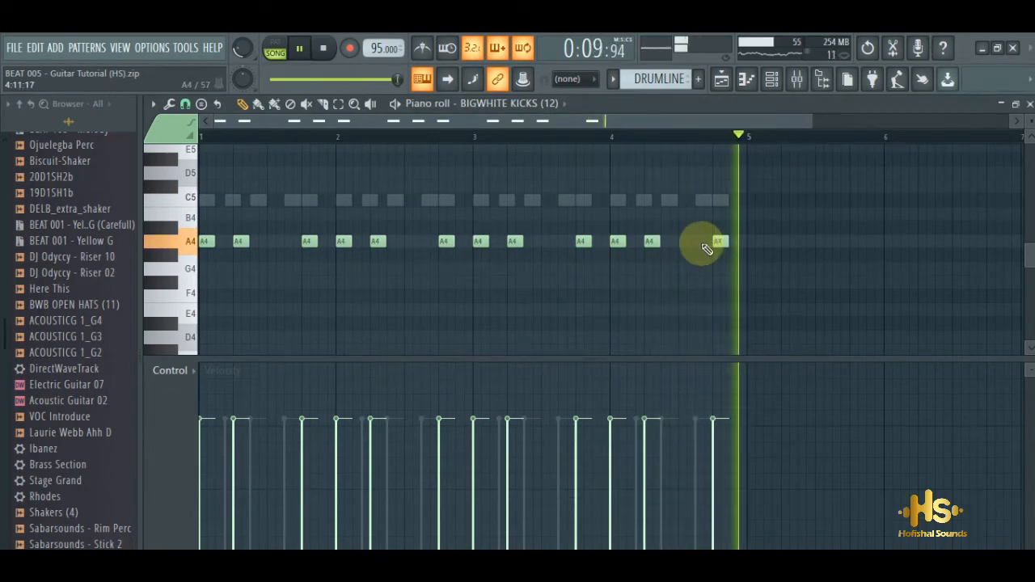
click(697, 242)
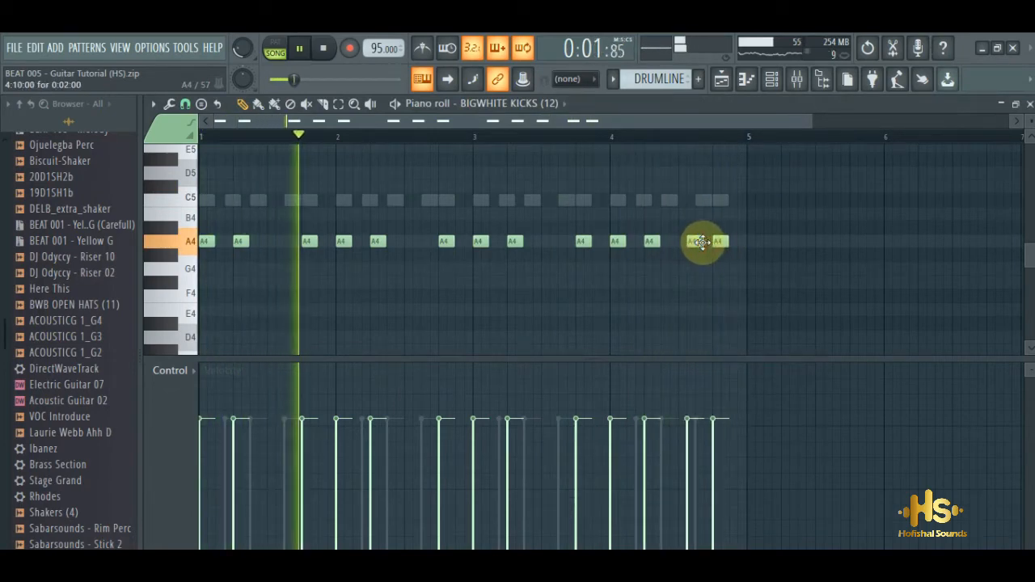
drag(701, 243, 704, 242)
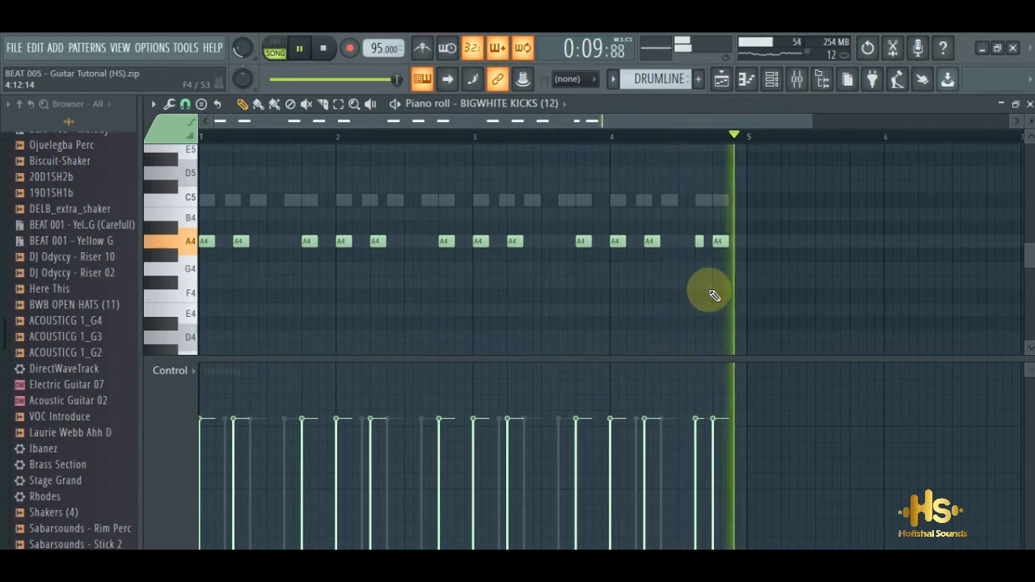
key(Escape)
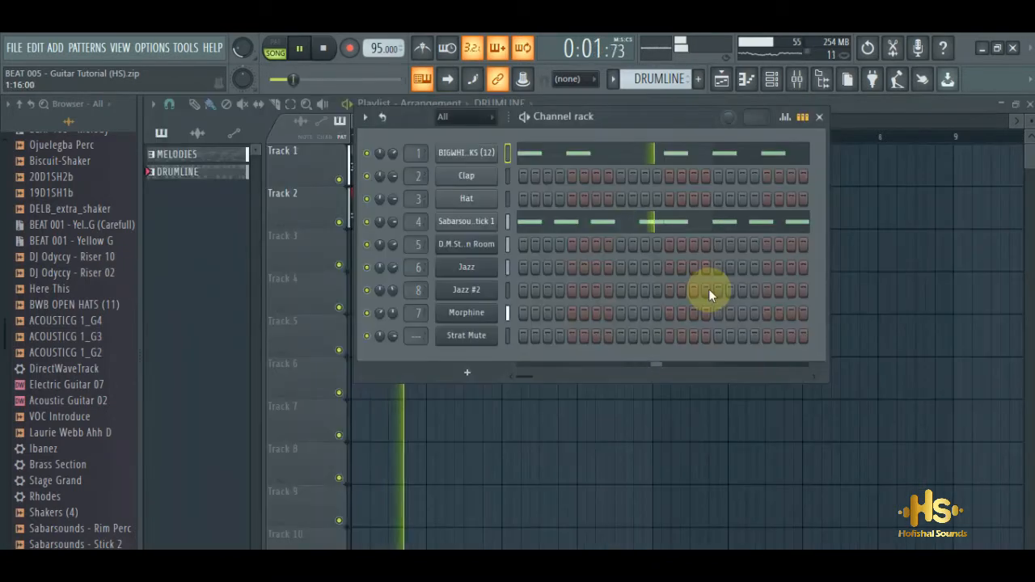
key(space)
Step: Load the Ojuelegba Perc sample in place of the Hat channel's sound and DELB_extra_shaker in place of the Clap's
click(473, 221)
click(475, 222)
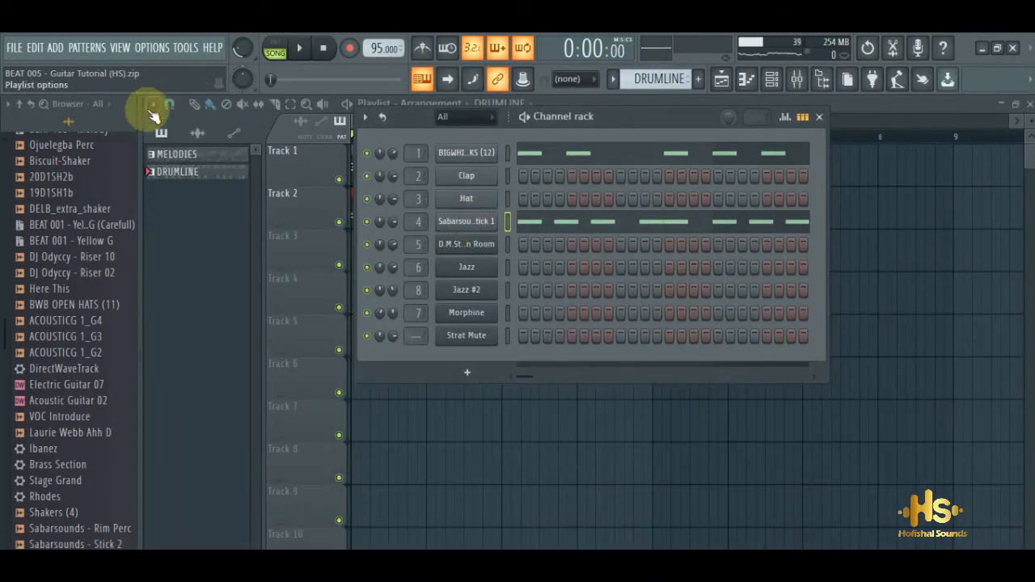
drag(63, 149, 403, 202)
drag(476, 207, 467, 198)
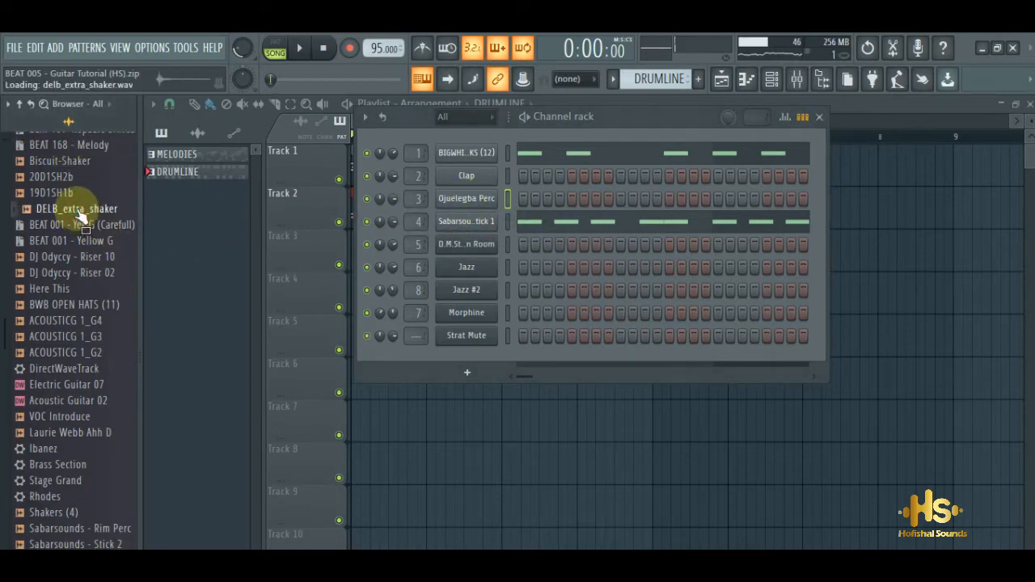
drag(483, 186, 469, 176)
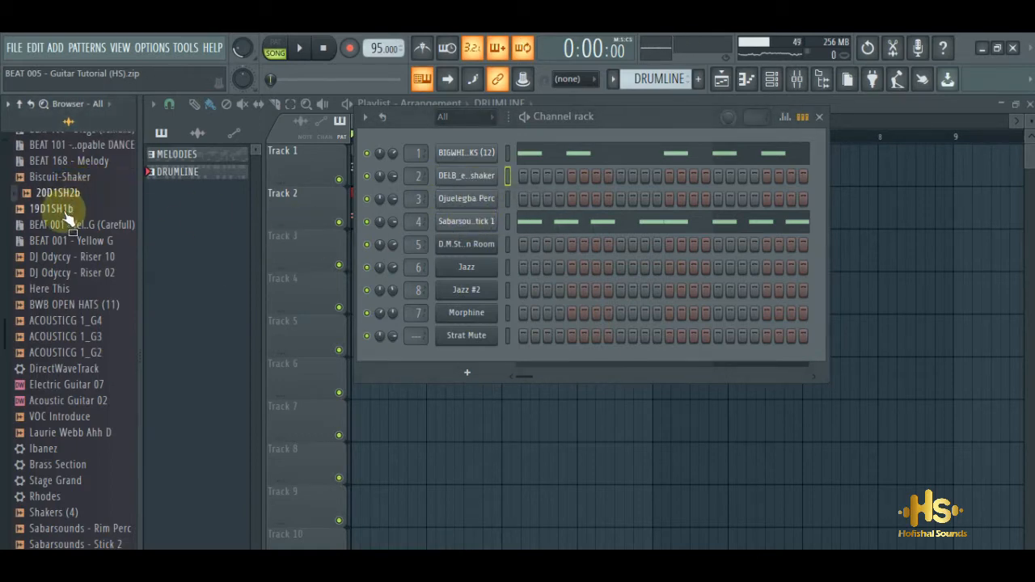
Step: Insert BWB OPEN HATS (11) as a new channel below Sabarsounds - Stick 1, and Shakers (4) as one below DELB_extra_shaker
click(50, 273)
click(65, 303)
click(50, 291)
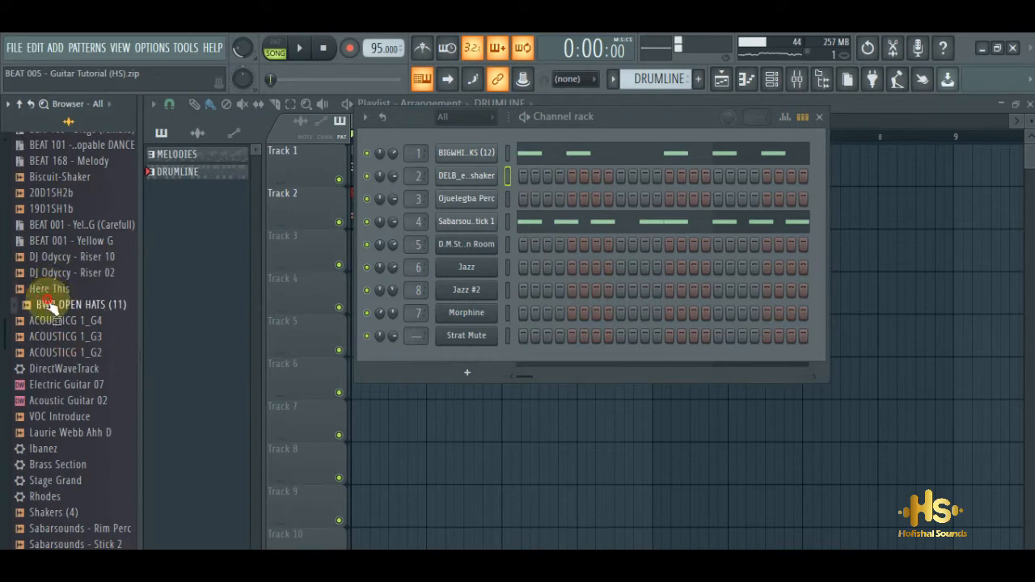
drag(51, 307, 489, 272)
drag(448, 232, 448, 233)
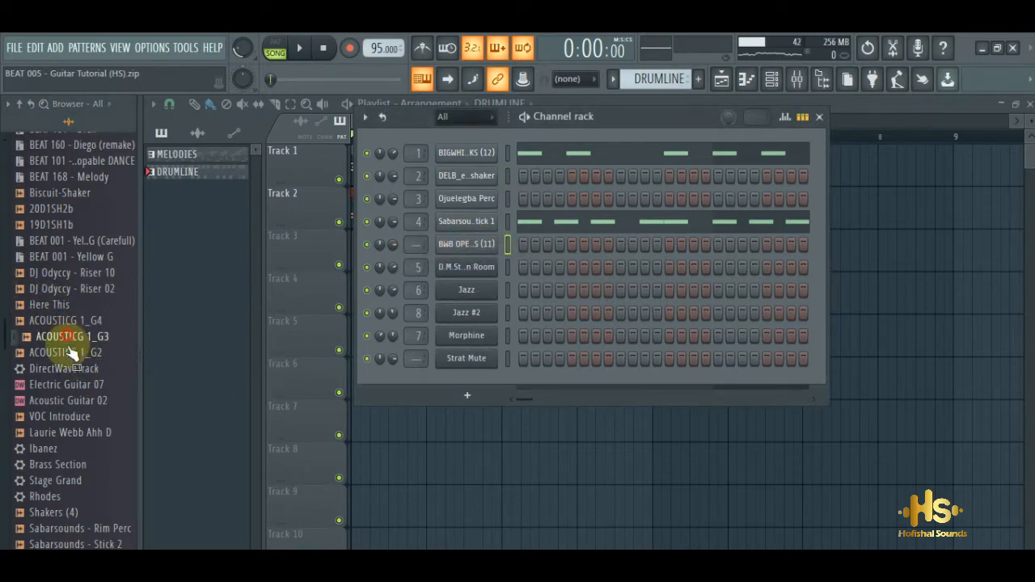
click(58, 515)
drag(456, 188, 456, 190)
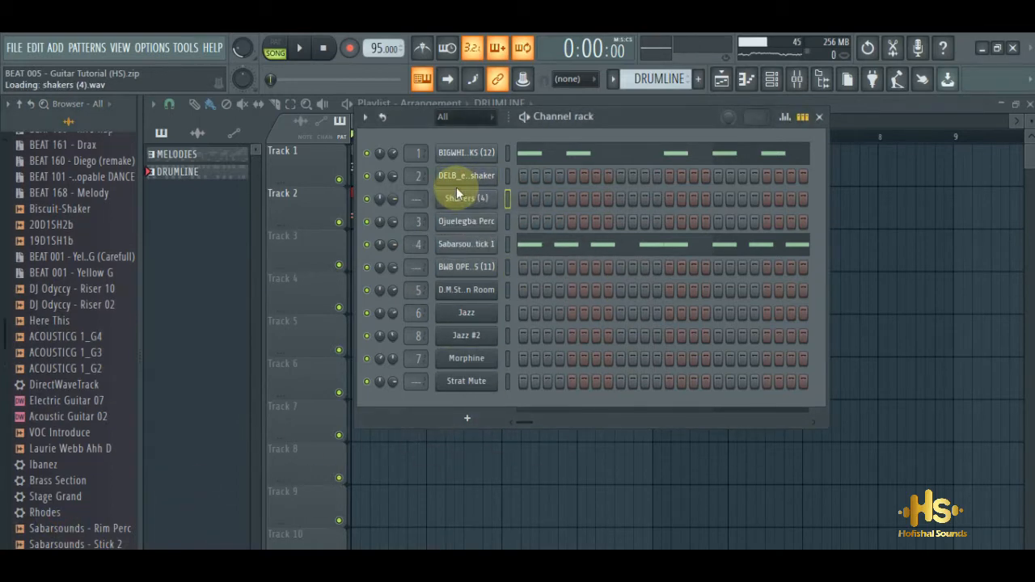
Step: Draw one-step C5 notes for Shakers (4) on sixteenth steps 1, 3, 4, 5, 7 and 8 of bar 1
right_click(468, 202)
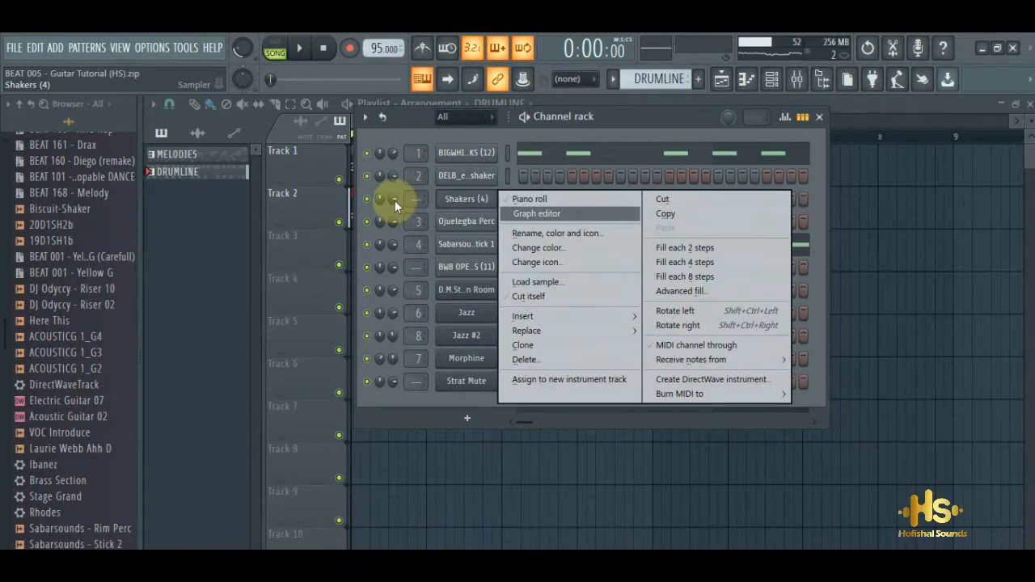
click(395, 201)
right_click(459, 203)
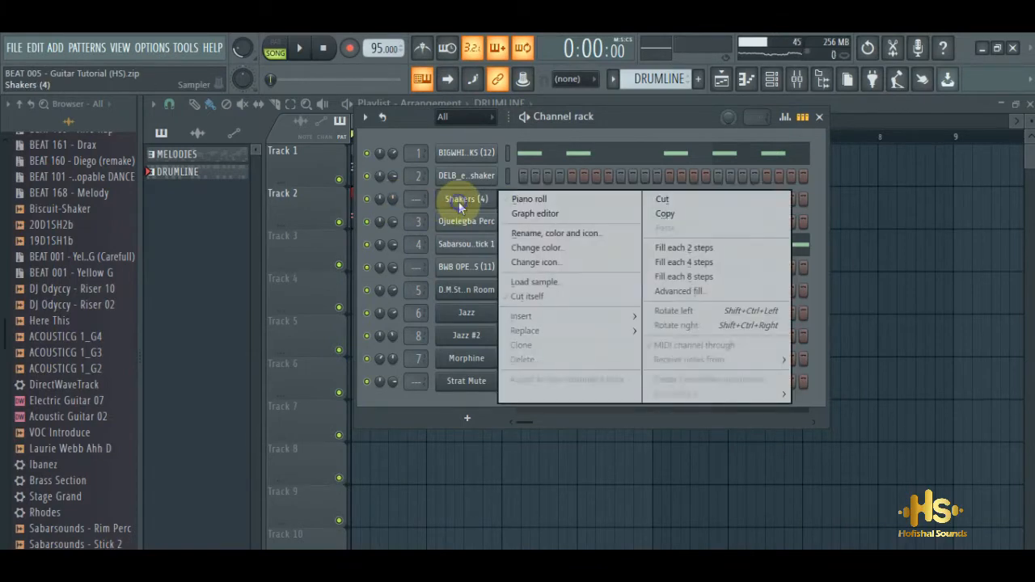
click(547, 200)
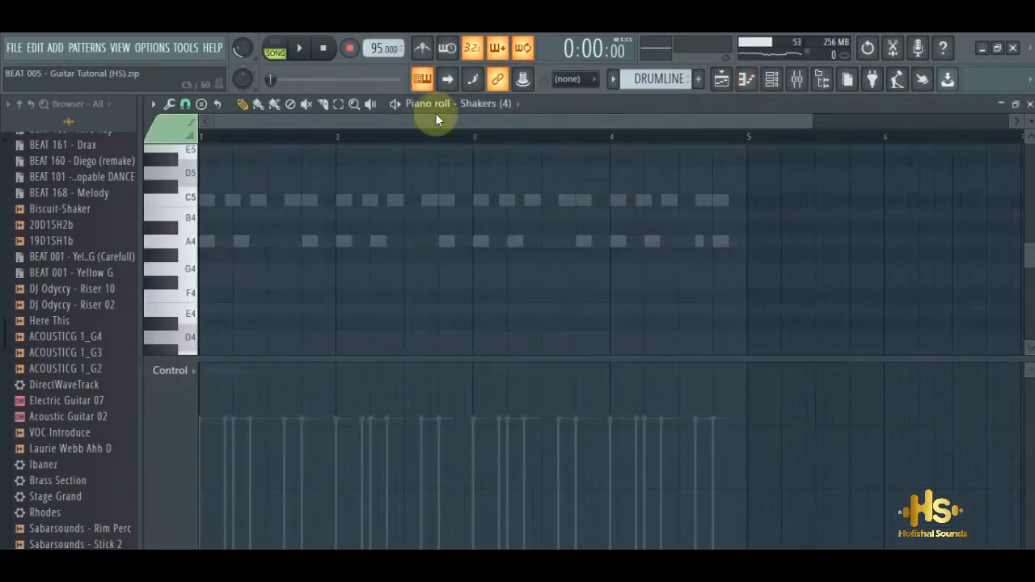
click(180, 220)
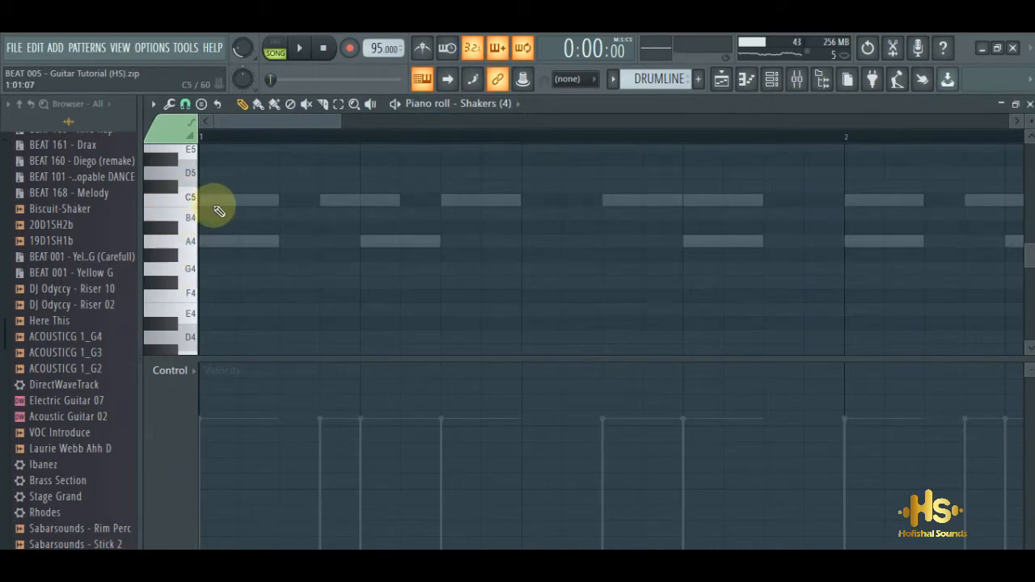
key(space)
key(space)
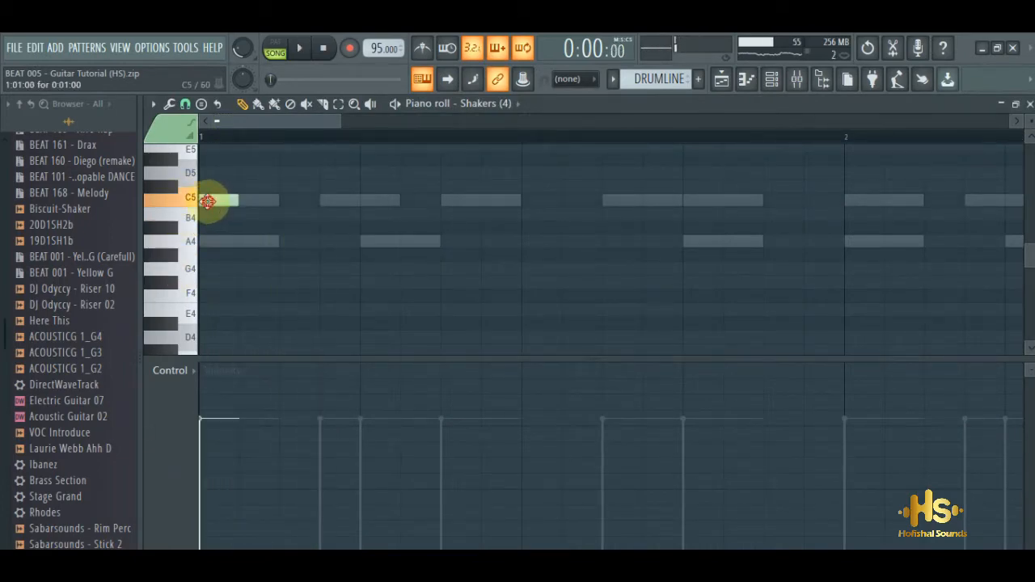
click(335, 201)
key(space)
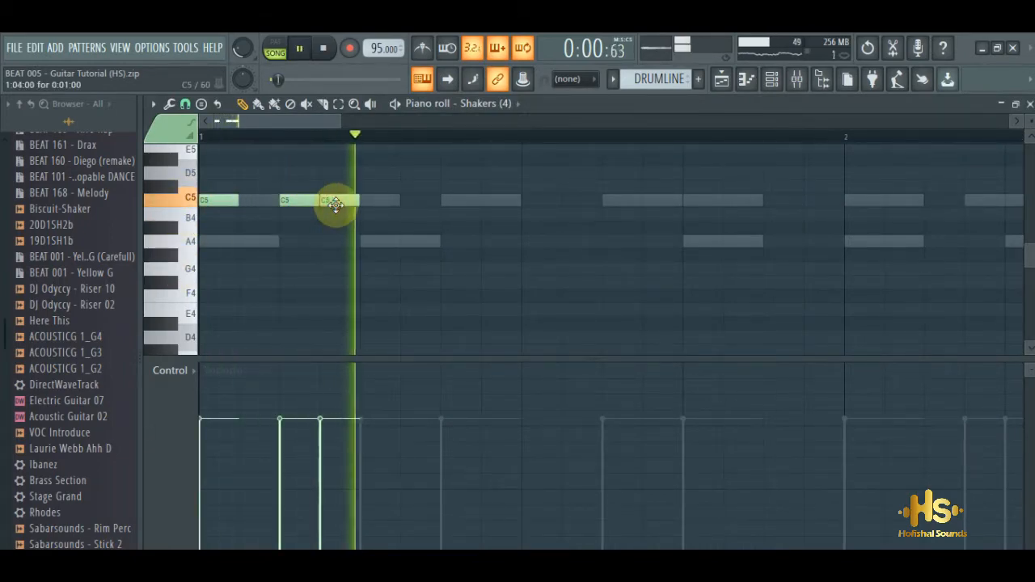
click(370, 203)
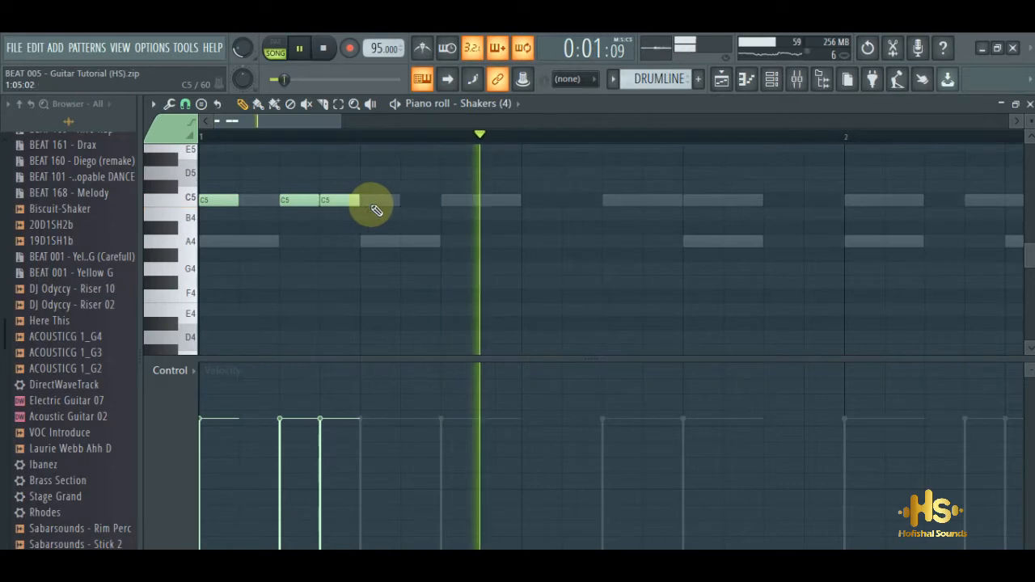
click(456, 202)
click(502, 201)
key(space)
key(space)
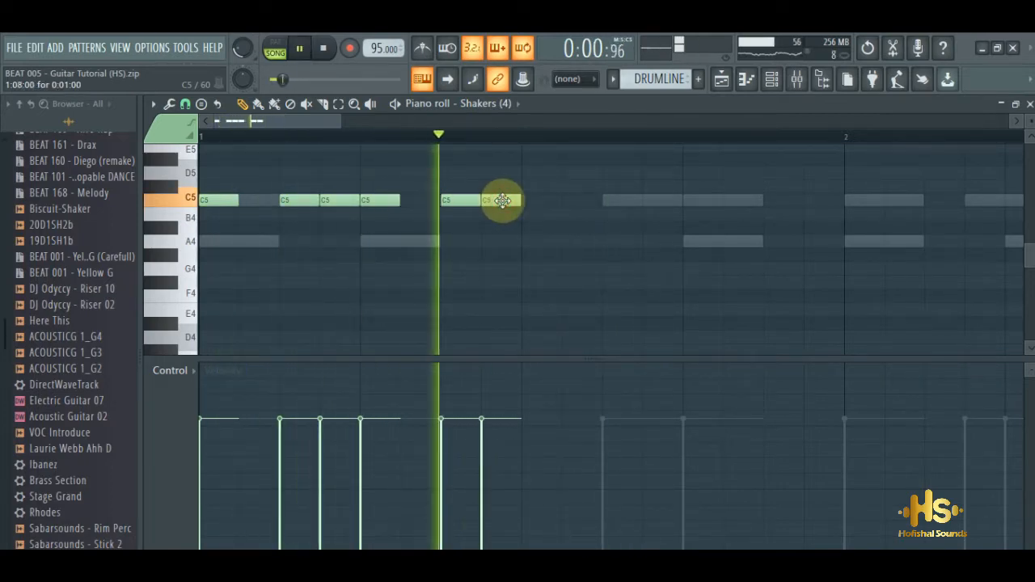
Step: Copy the shaker notes on steps 3 to 8 half a bar onward, onto steps 11, 12, 13, 15 and 16
drag(561, 218, 210, 168)
drag(224, 203, 531, 204)
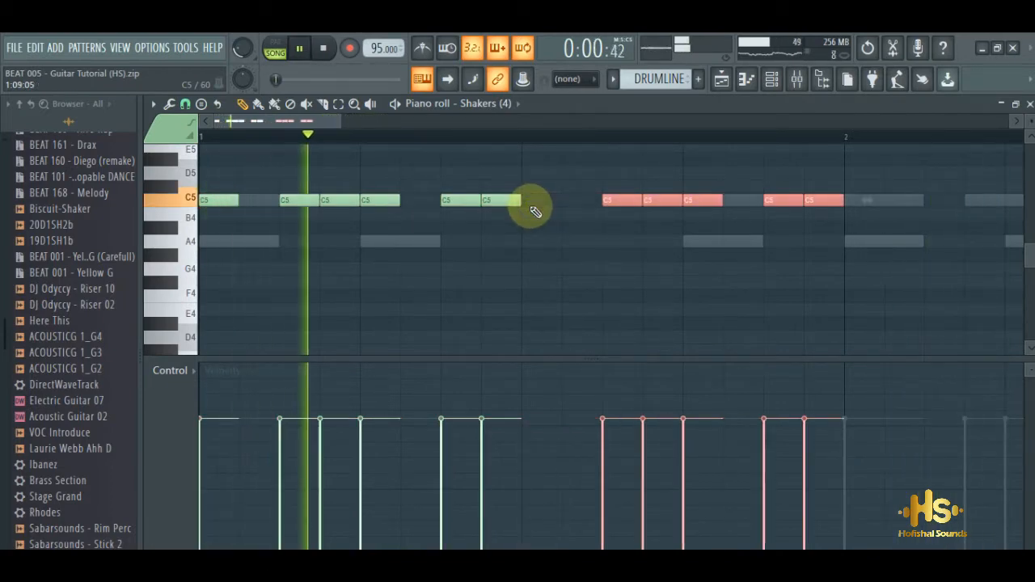
drag(418, 126, 529, 126)
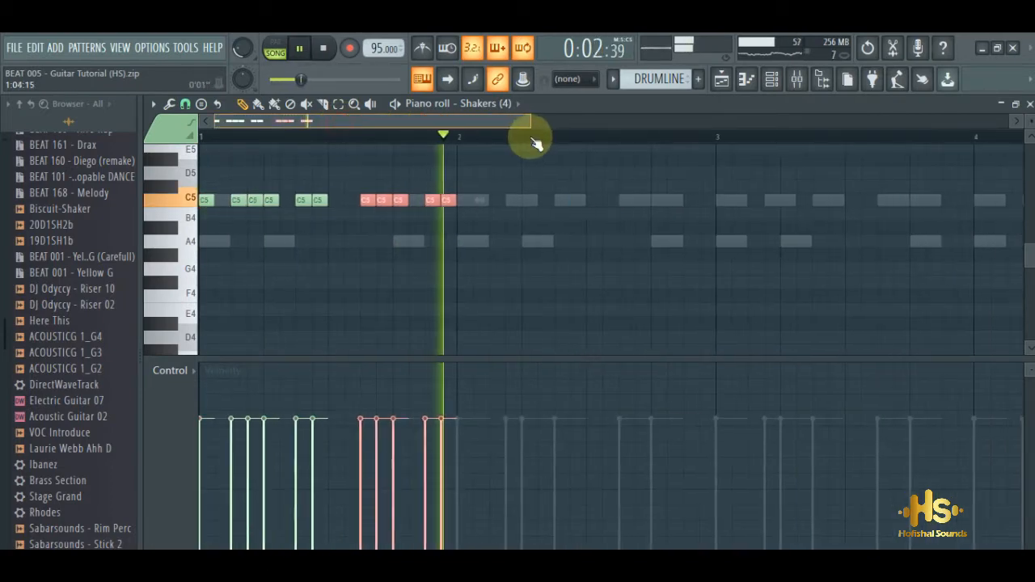
Step: Delete the shaker notes on steps 1 and 5 of bar 1 and repeat the remaining pattern through bar 4
right_click(206, 199)
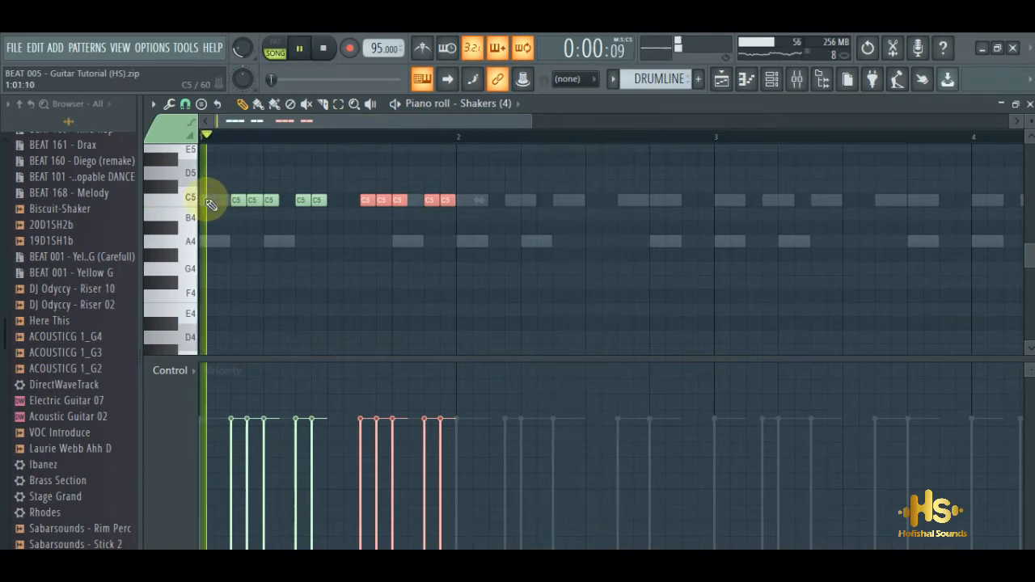
right_click(272, 200)
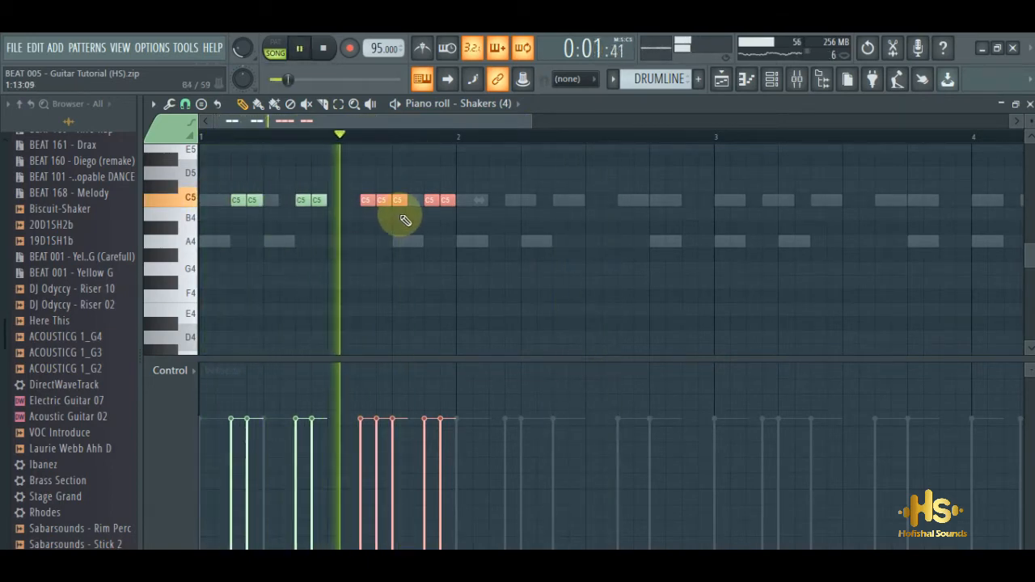
mouse_move(496, 203)
mouse_down()
mouse_move(216, 194)
mouse_move(508, 202)
mouse_up()
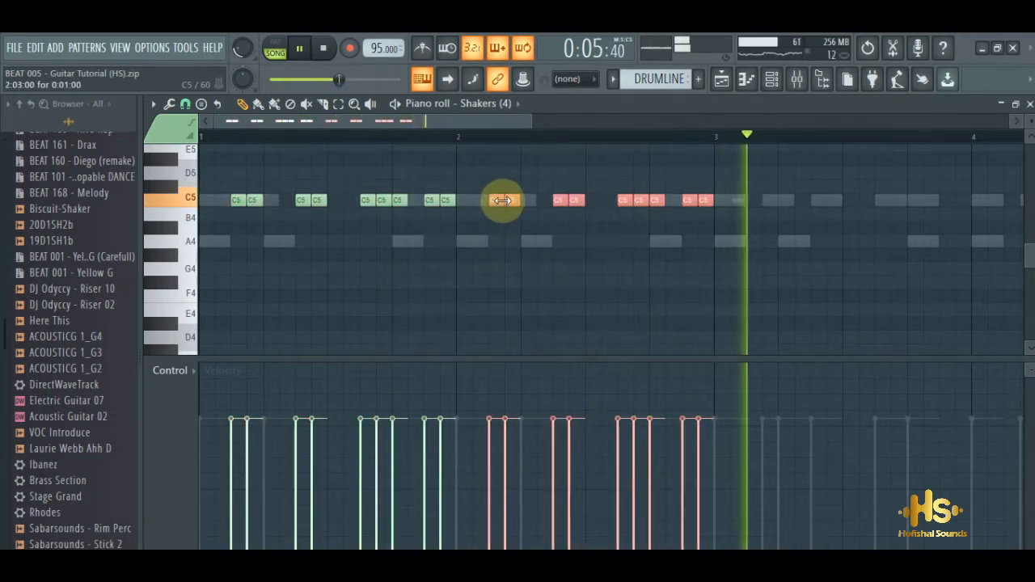
drag(730, 231, 758, 199)
Step: Lower the DELB_extra_shaker channel volume to about 62% in the channel rack while the song plays
click(773, 80)
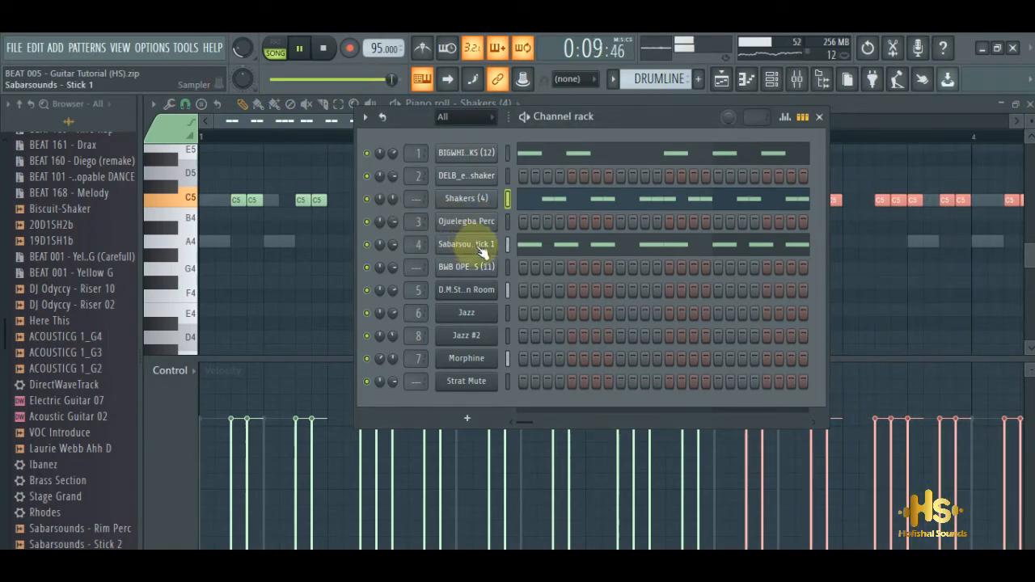
drag(393, 177, 392, 189)
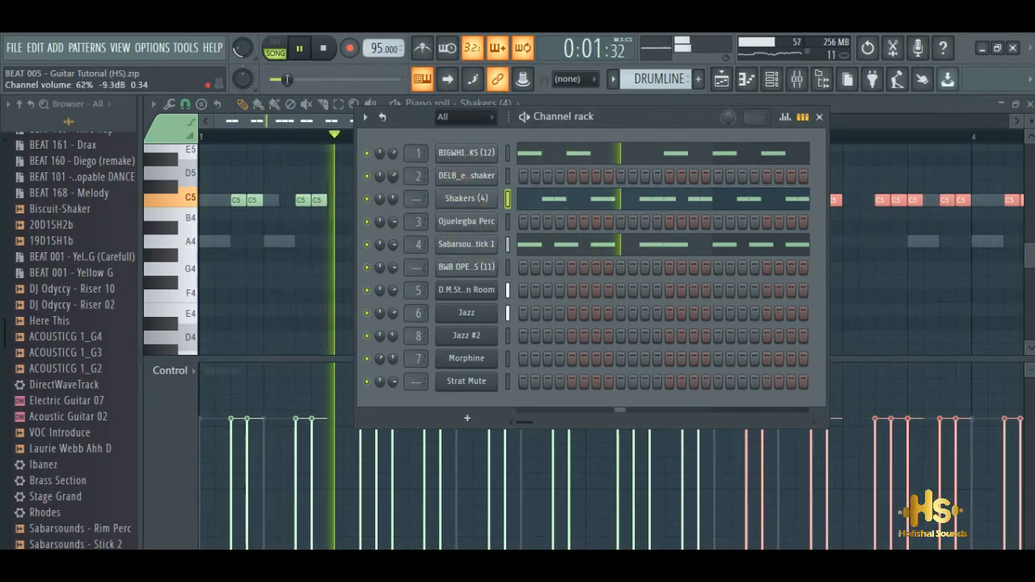
right_click(477, 179)
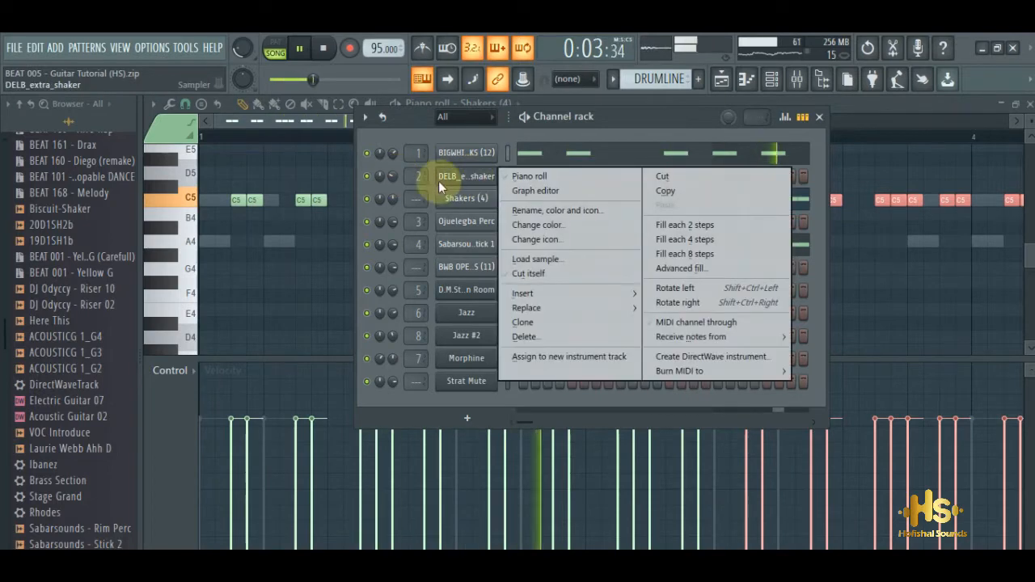
click(396, 177)
Step: Draw one-step C5 notes for DELB_extra_shaker on sixteenth steps 7, 13 and 15 of bar 1, checking them against the playing song
right_click(477, 175)
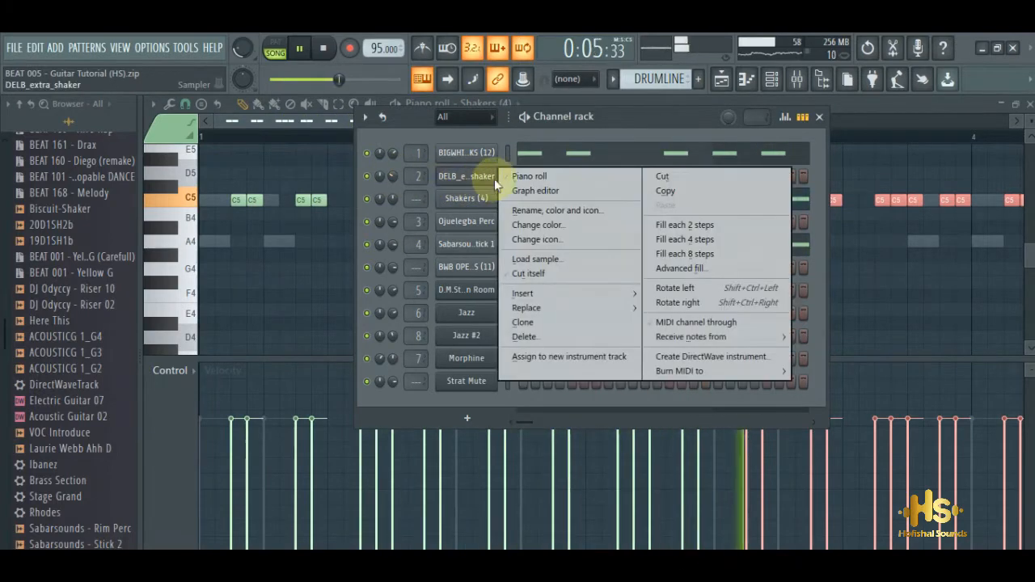
click(490, 181)
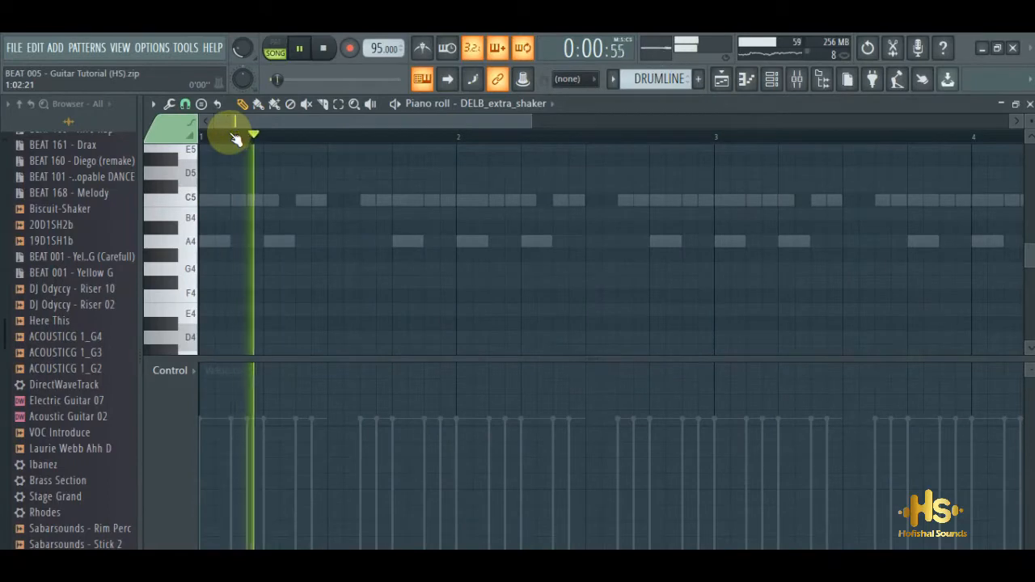
click(286, 199)
key(space)
key(space)
drag(286, 198, 300, 200)
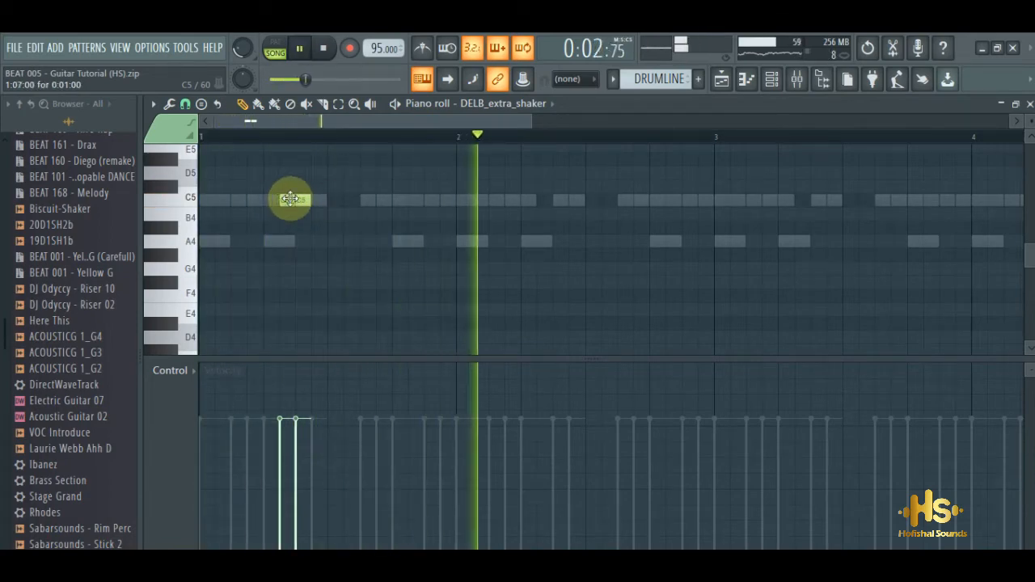
right_click(288, 200)
key(space)
key(space)
click(414, 199)
click(399, 200)
drag(413, 201, 430, 202)
key(space)
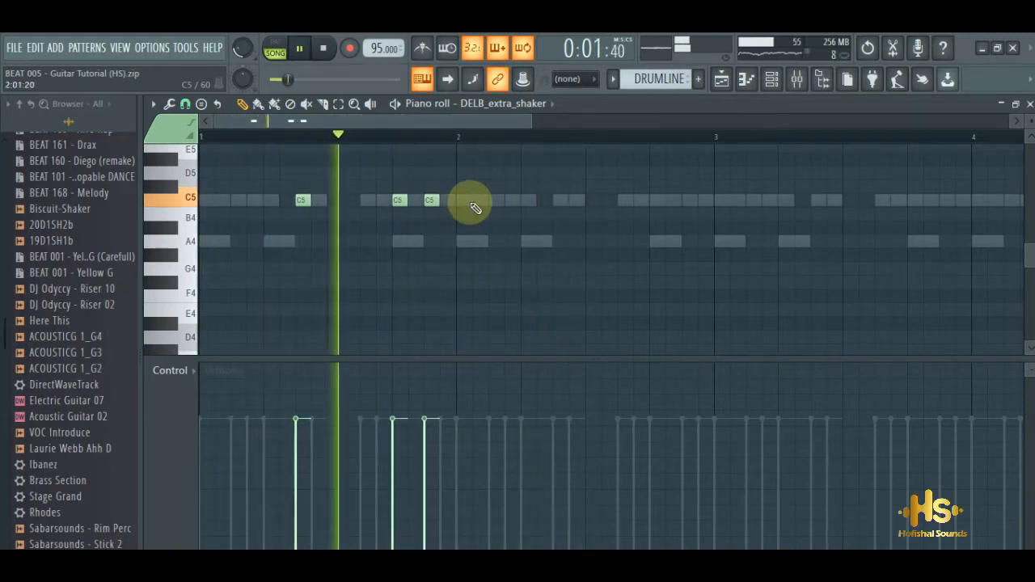
Step: Pan the shaker channel about 9% left and copy the three DELB_extra_shaker notes from bar 1 into bar 2
click(771, 79)
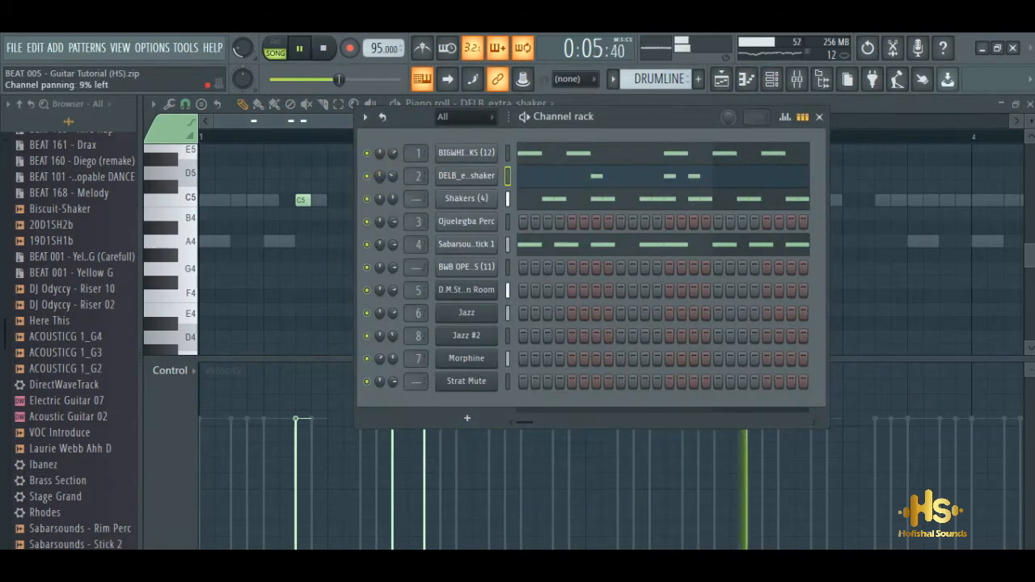
click(304, 124)
drag(532, 262, 270, 150)
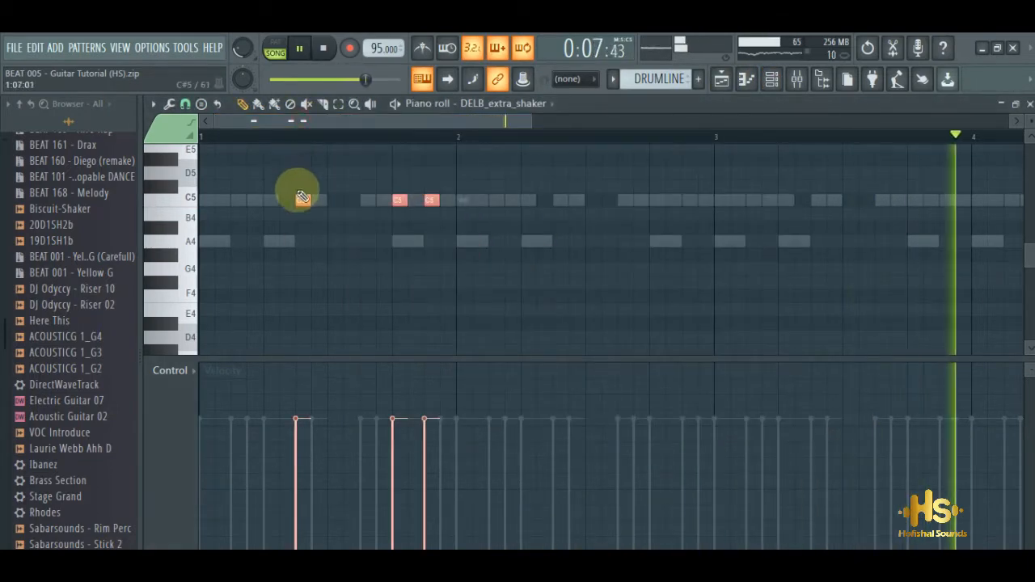
drag(302, 201, 544, 190)
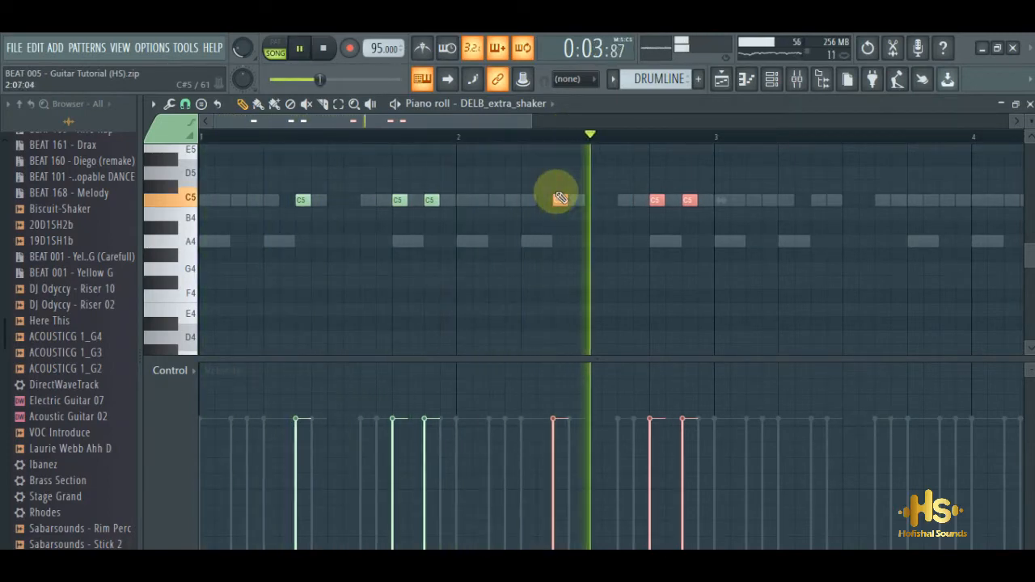
Step: Duplicate both bars of DELB_extra_shaker notes, with the copy starting on sixteenth step 5 of bar 3
drag(744, 240, 300, 202)
key(ctrl+b)
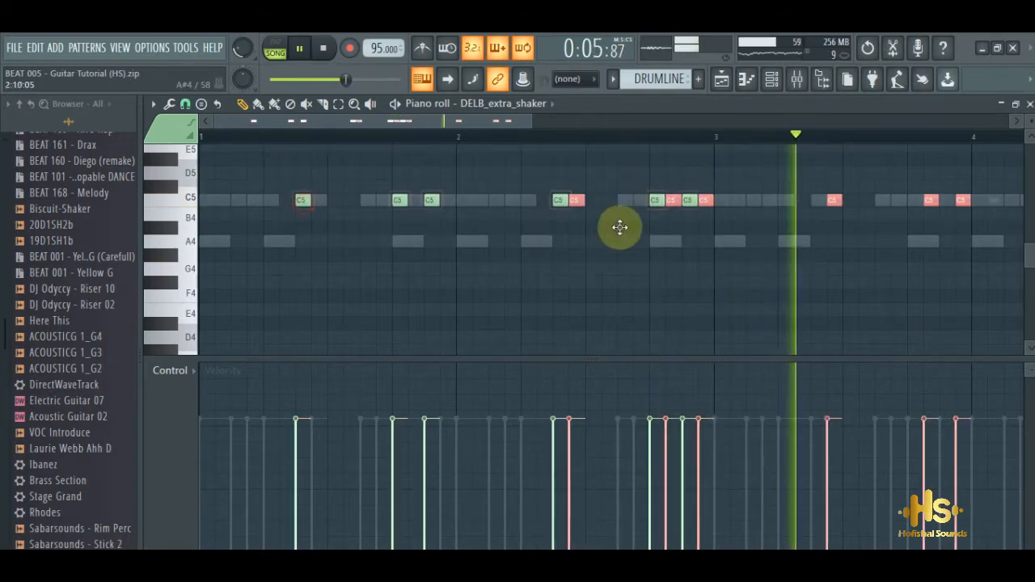
drag(713, 233, 790, 229)
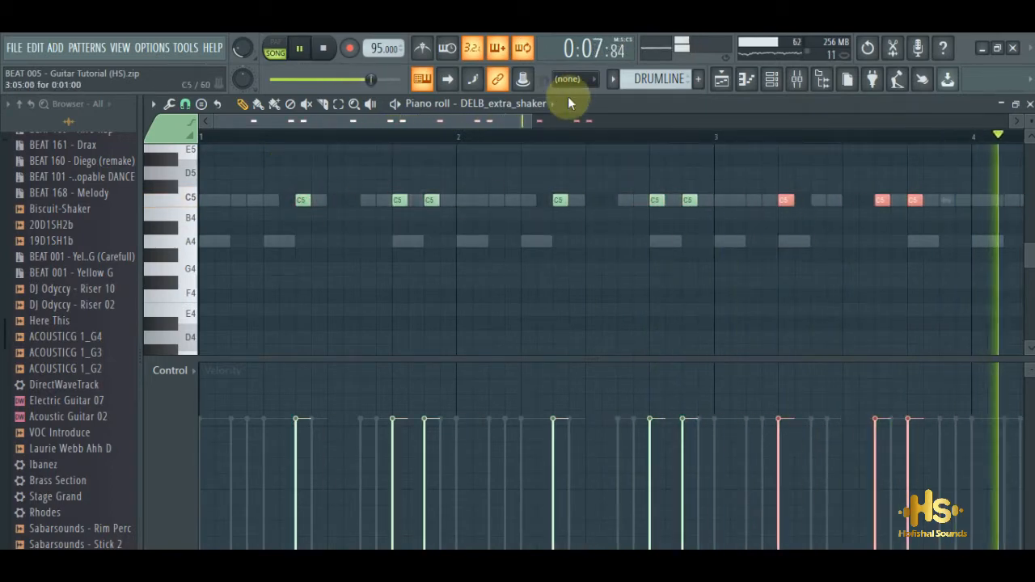
Step: Shift the duplicated DELB_extra_shaker notes to start on sixteenth step 7 of bar 3 and switch playback to pattern mode
drag(532, 121, 740, 121)
drag(549, 201, 569, 201)
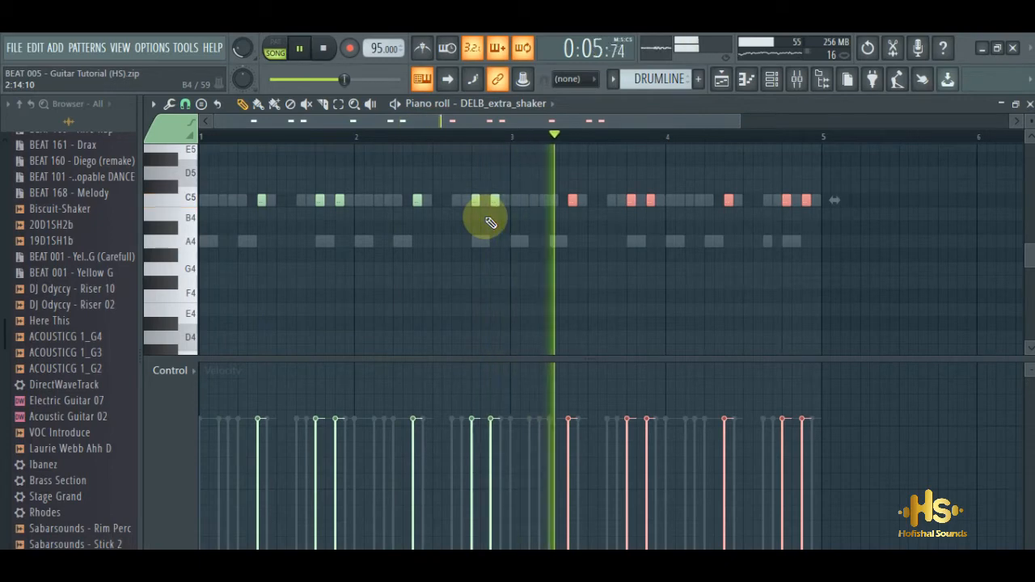
click(275, 42)
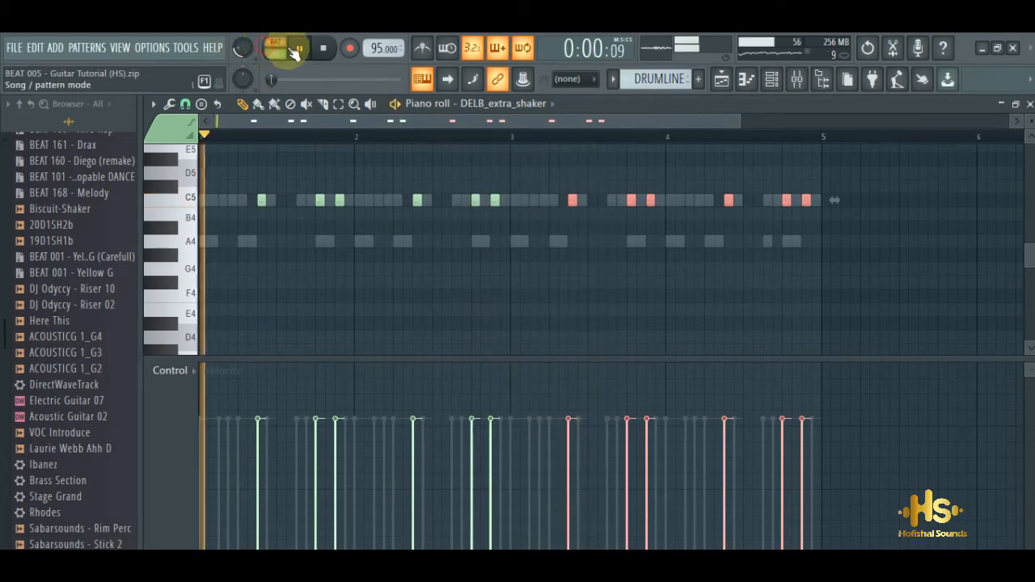
Step: Play the drumline pattern and open the piano roll of the Ojuelegba Perc channel
click(772, 78)
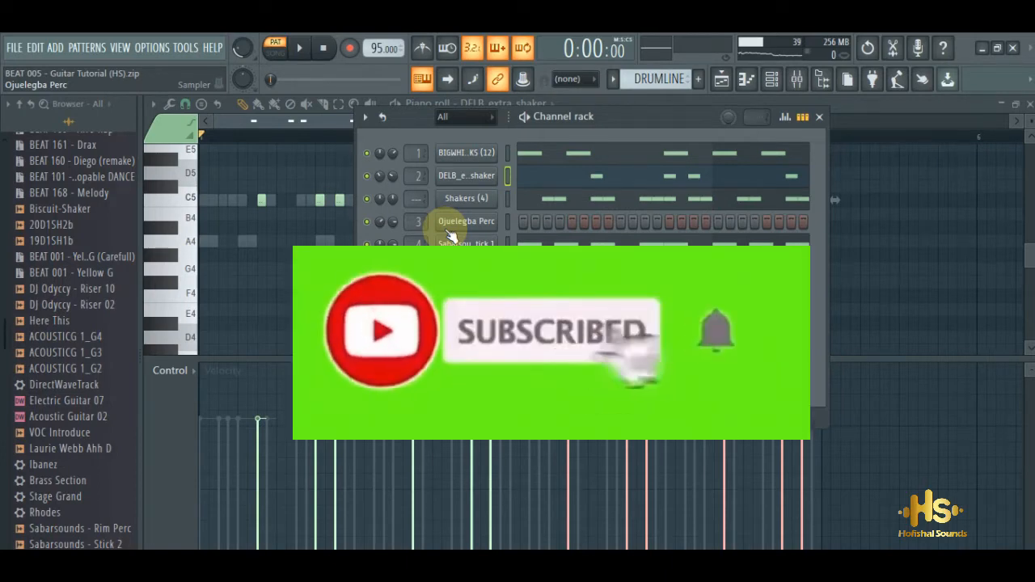
key(space)
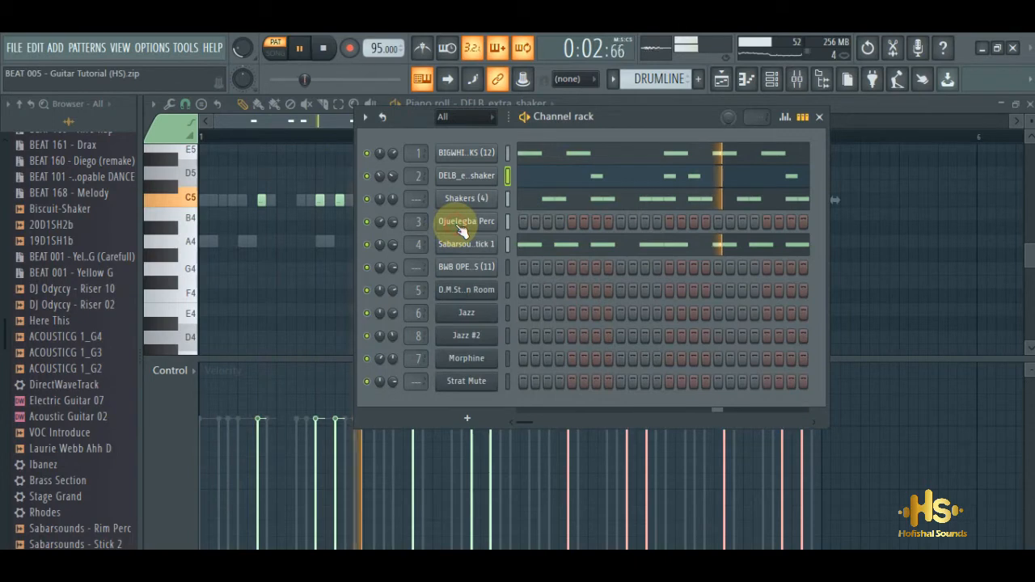
right_click(462, 226)
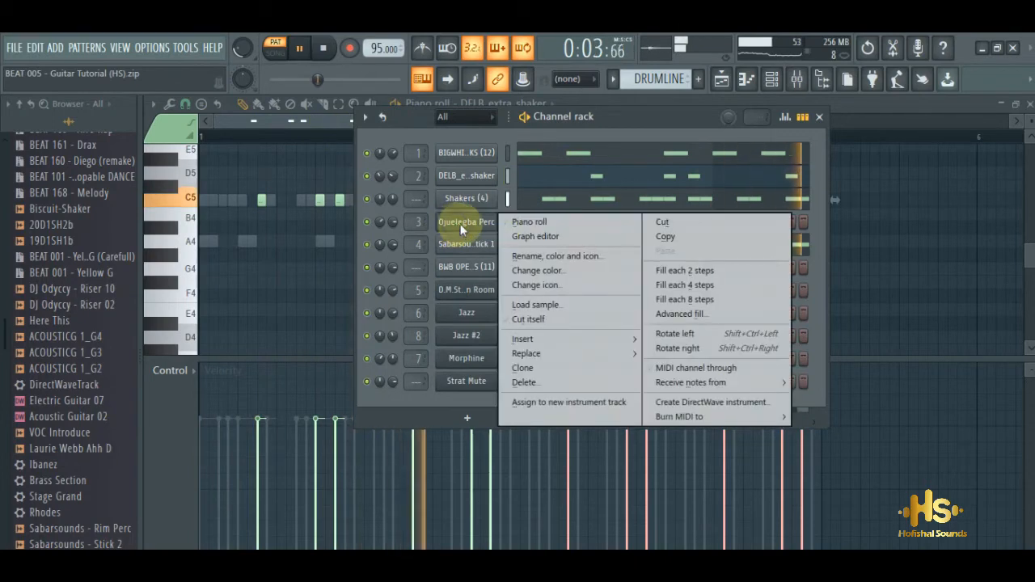
click(507, 198)
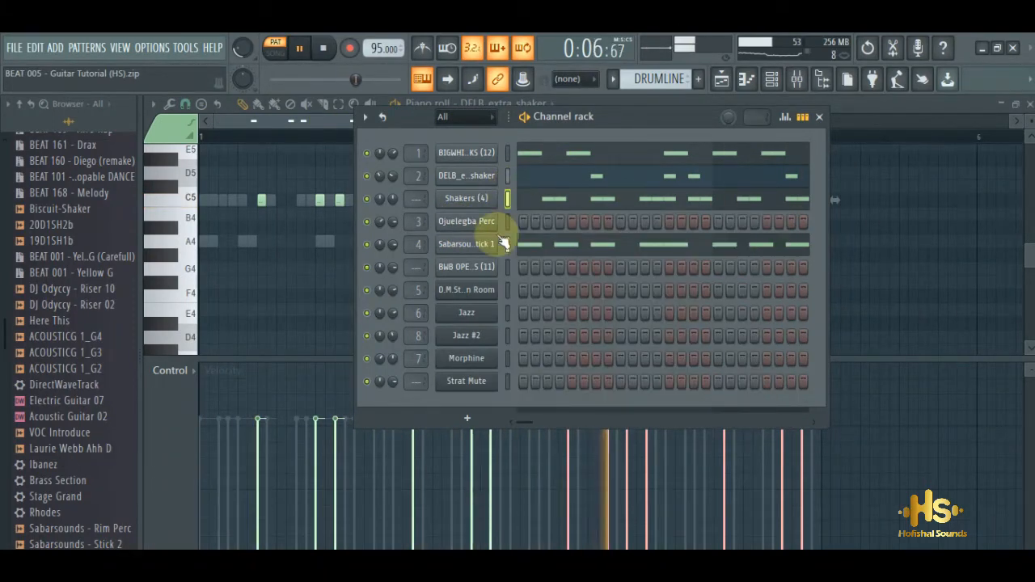
right_click(479, 228)
click(521, 158)
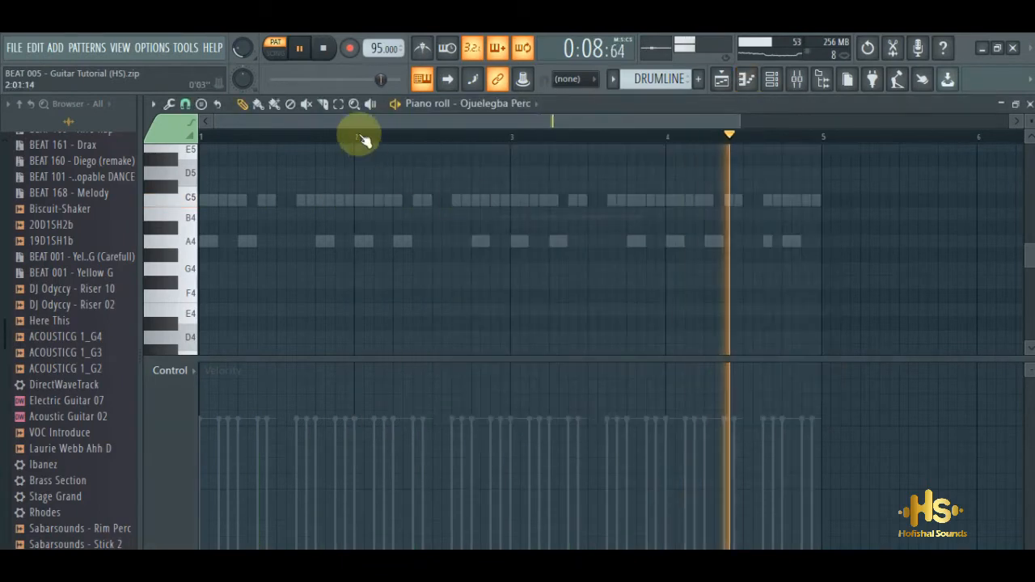
Step: Draw C5 notes for Ojuelegba Perc around sixteenth steps 5, 7, 8 and 9 of bar 1, shortening the last three and setting step 7's velocity to 68%
drag(741, 122, 363, 143)
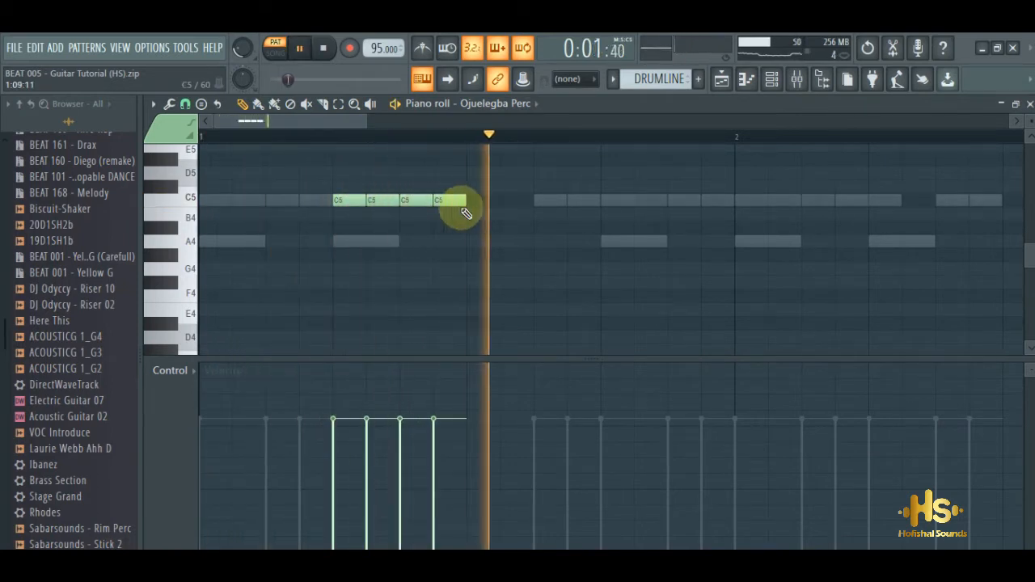
right_click(386, 202)
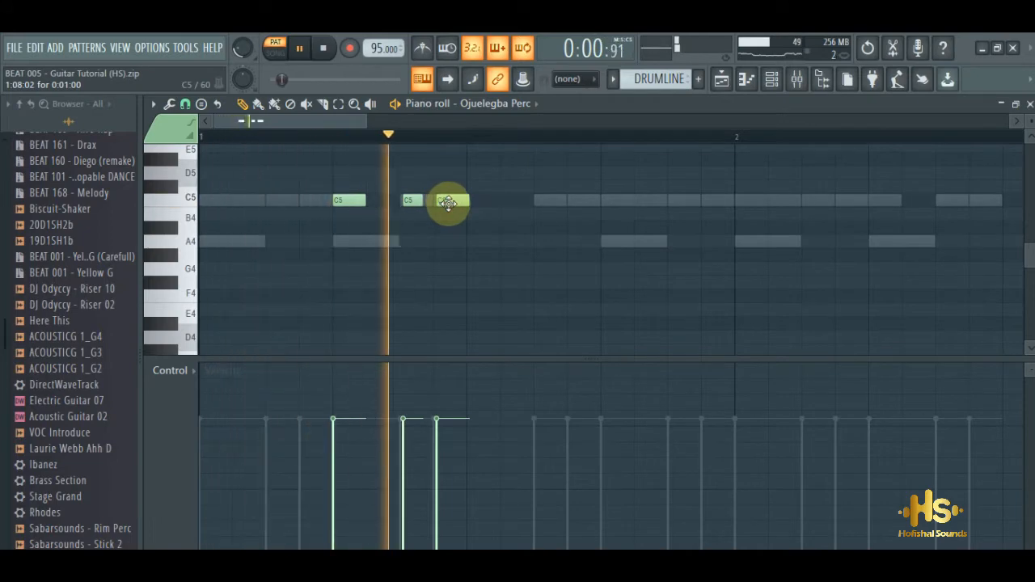
drag(465, 202, 456, 202)
click(472, 202)
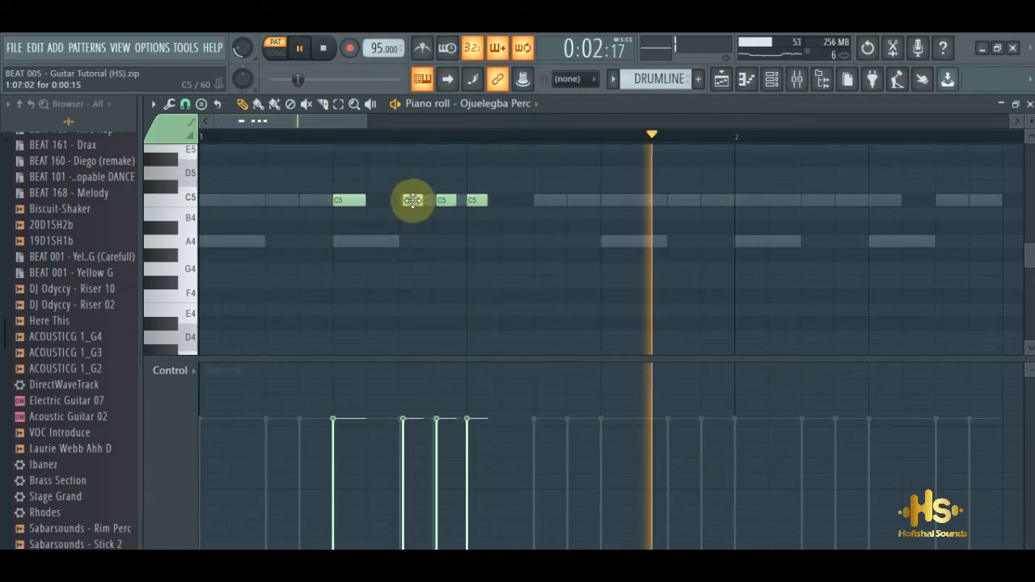
drag(404, 420, 416, 444)
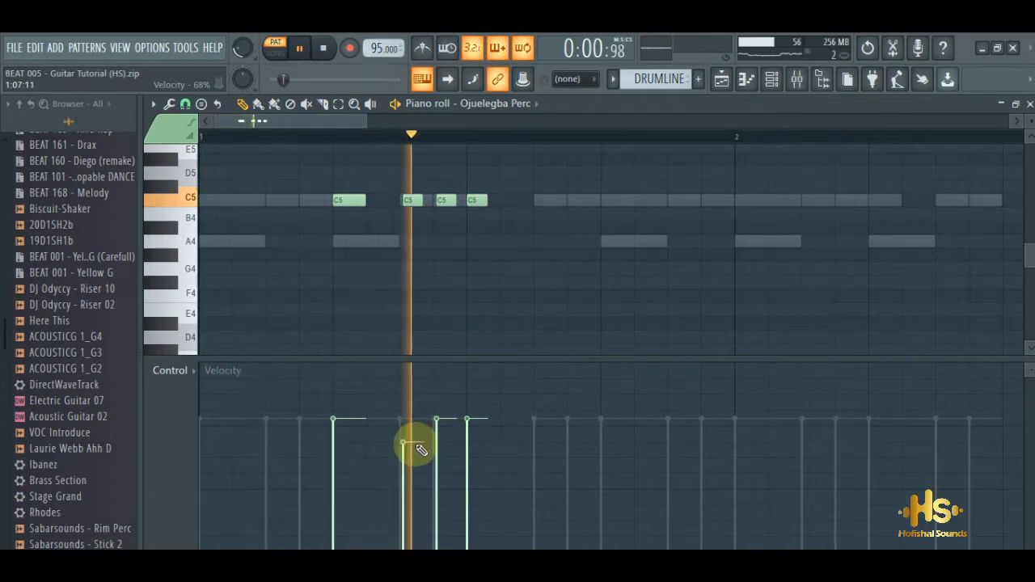
Step: Repeat the four-note Ojuelegba Perc group every half bar through bar 4, with the first copy on sixteenth step 13 of bar 1
ctrl+drag(507, 230, 593, 192)
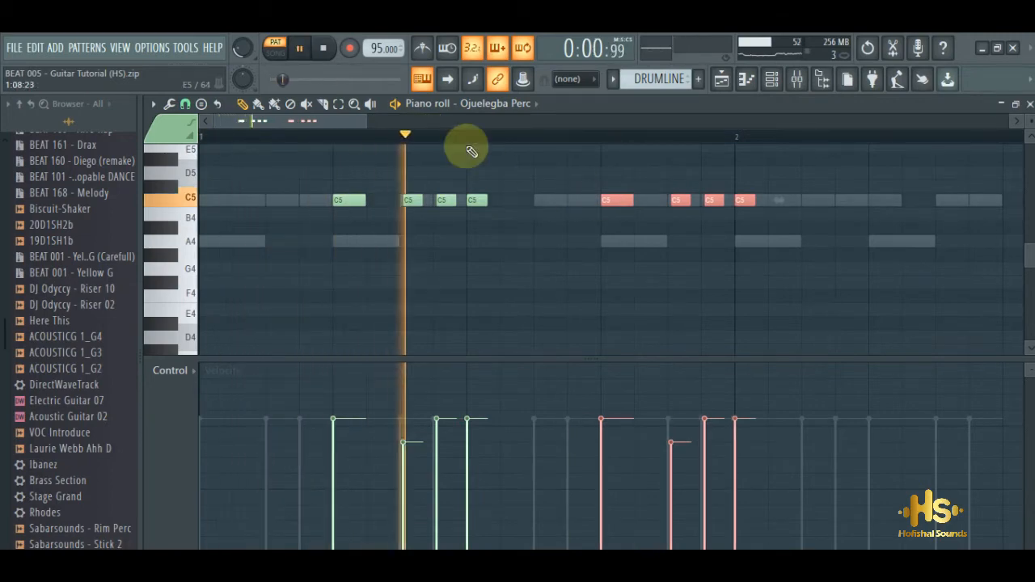
drag(359, 115, 562, 129)
mouse_move(505, 215)
ctrl+mouse_down()
mouse_move(287, 168)
mouse_move(250, 173)
mouse_move(428, 208)
mouse_move(503, 207)
ctrl+mouse_up()
ctrl+drag(722, 226, 236, 164)
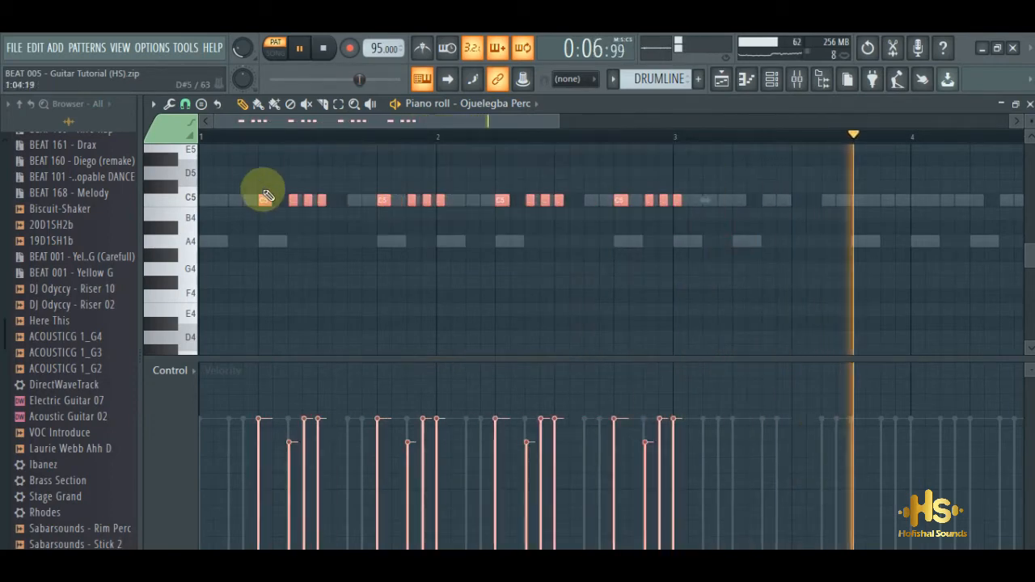
shift+drag(265, 199, 746, 180)
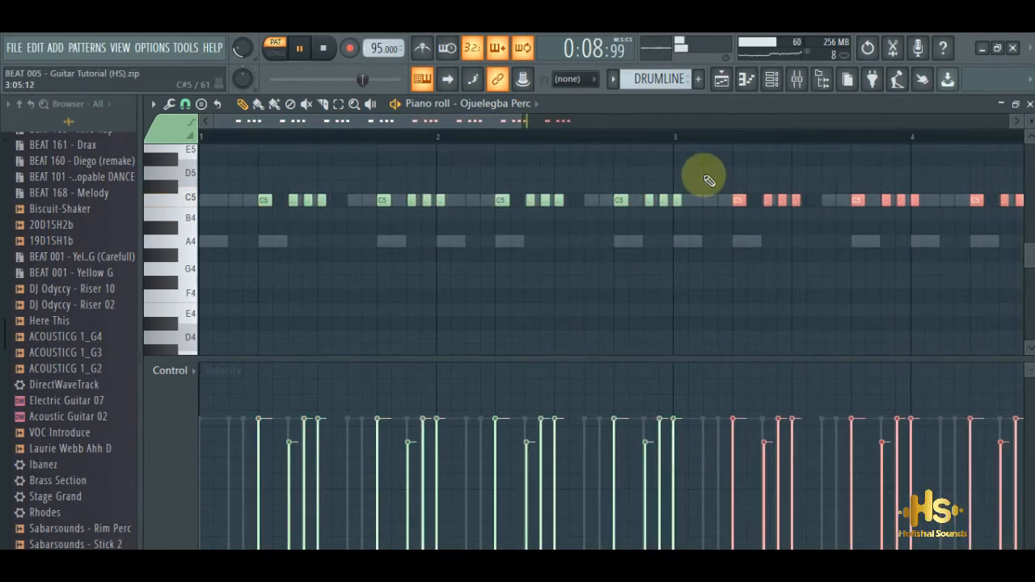
Step: Delete the Ojuelegba Perc note at the start of bar 5 and add a C5 note at the start of bar 1
drag(522, 122, 762, 133)
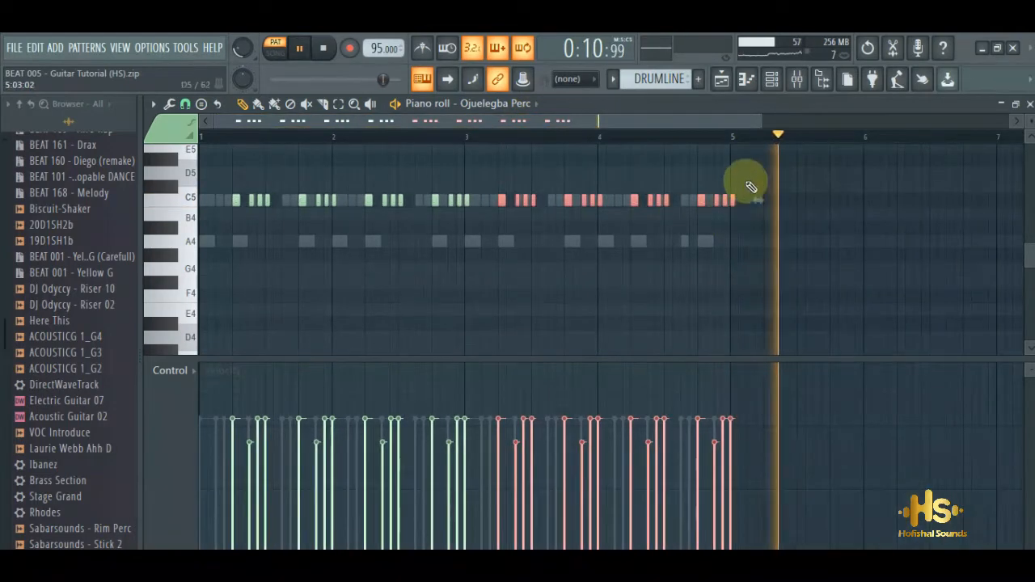
ctrl+click(742, 204)
right_click(733, 202)
click(203, 202)
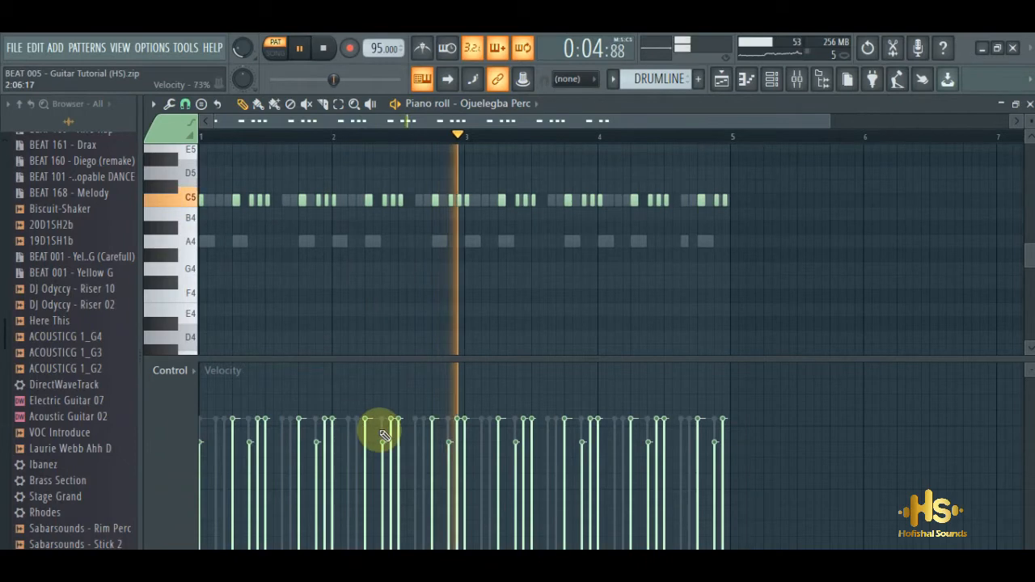
Step: Find the CONGL sample among the recent files and add it as a new channel above BWB OPEN HATS (11)
click(771, 78)
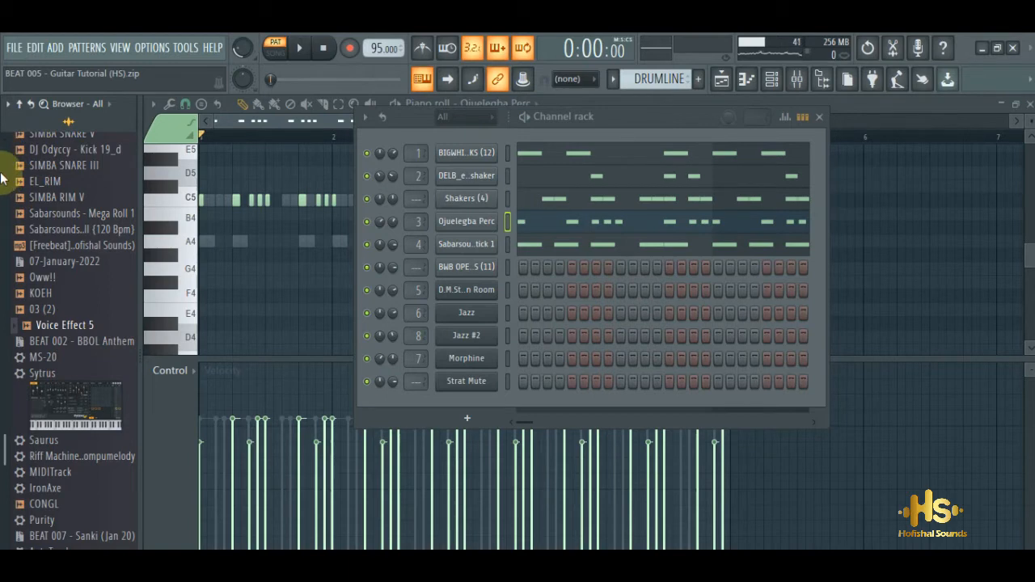
scroll(3, 178, up, 10)
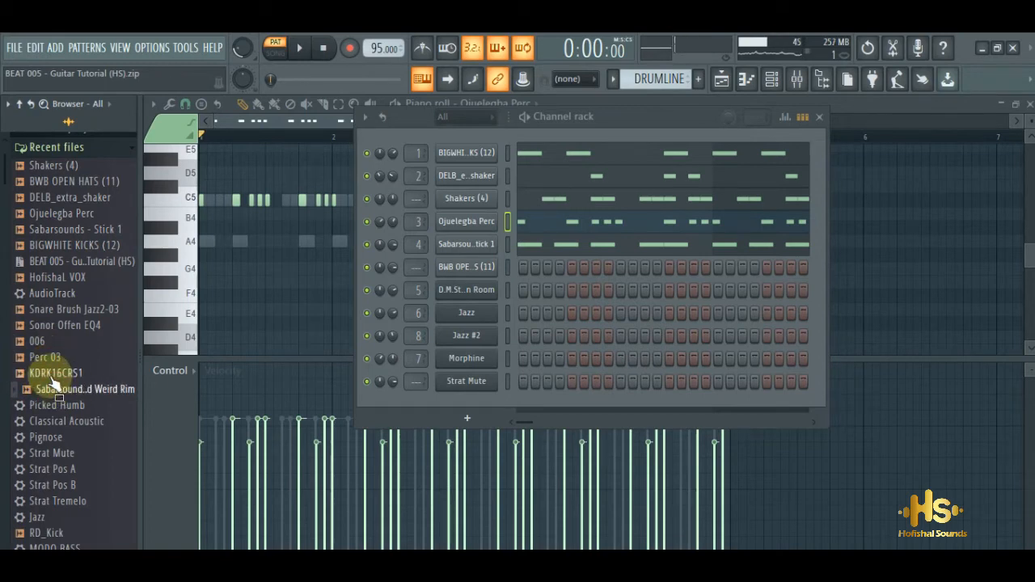
scroll(3, 231, down, 15)
scroll(3, 376, down, 8)
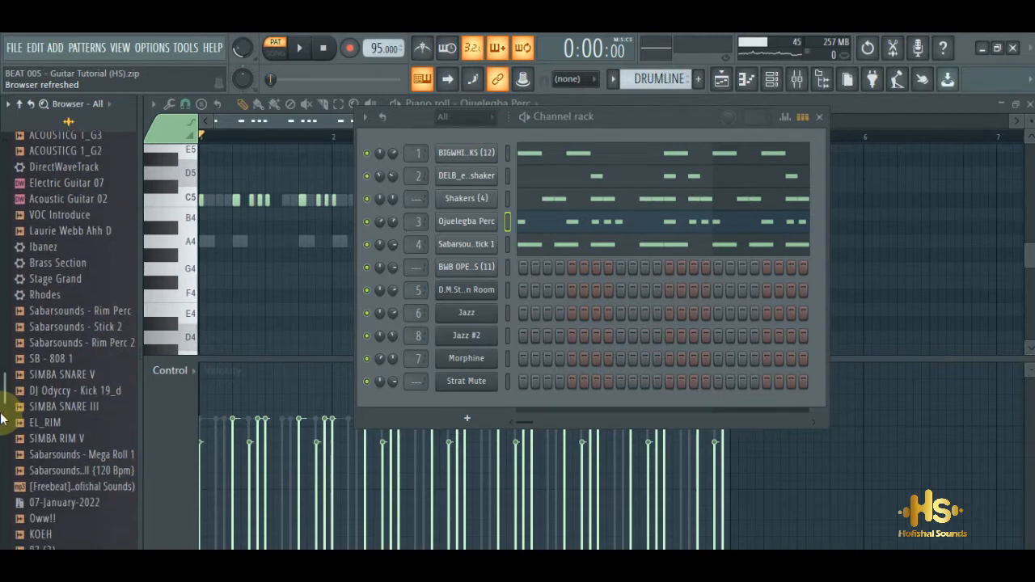
scroll(3, 467, down, 4)
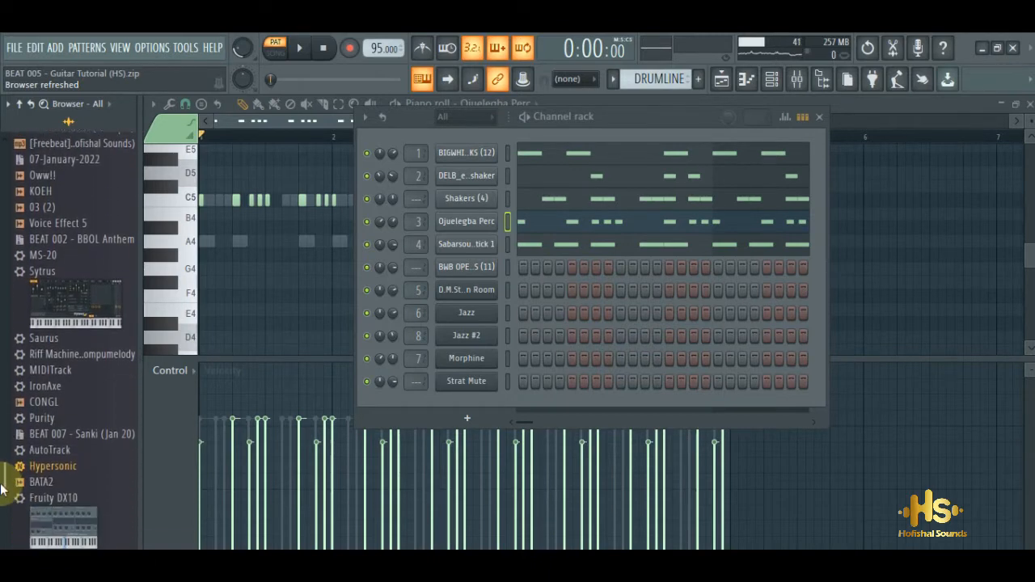
drag(476, 273, 480, 258)
Step: Play the project in song mode and open the piano roll of the CONGL channel
key(space)
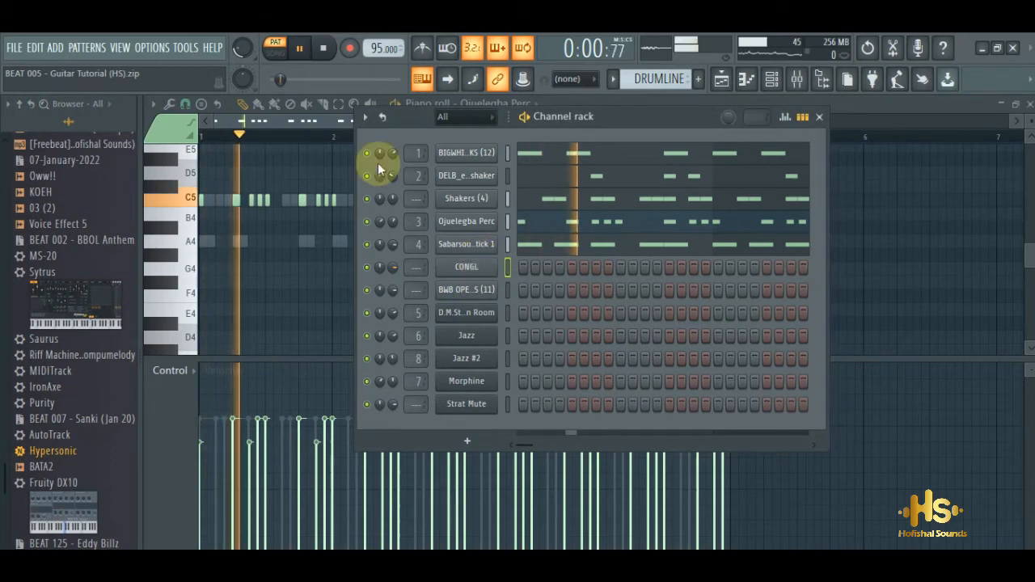
click(275, 49)
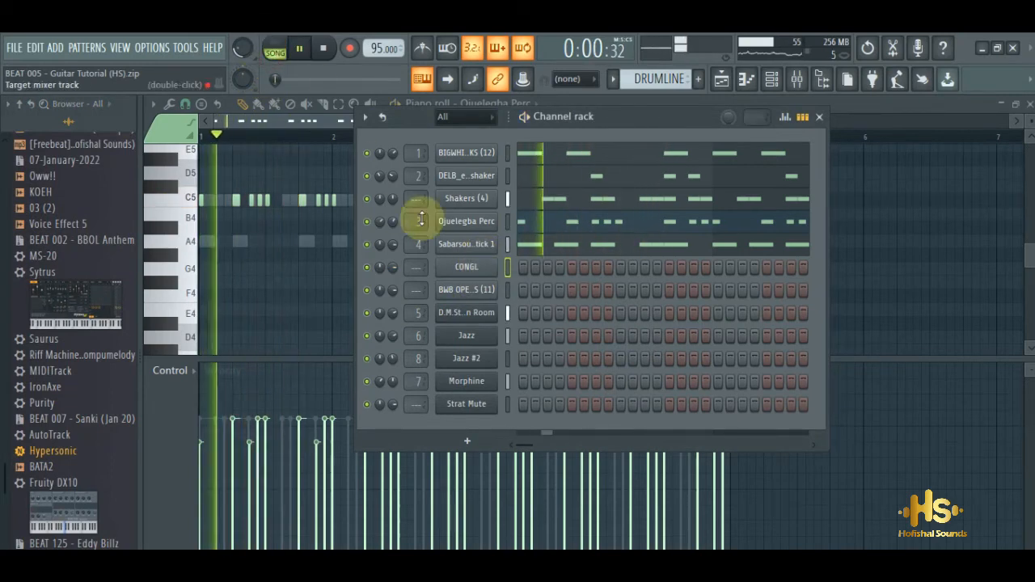
right_click(461, 275)
click(526, 266)
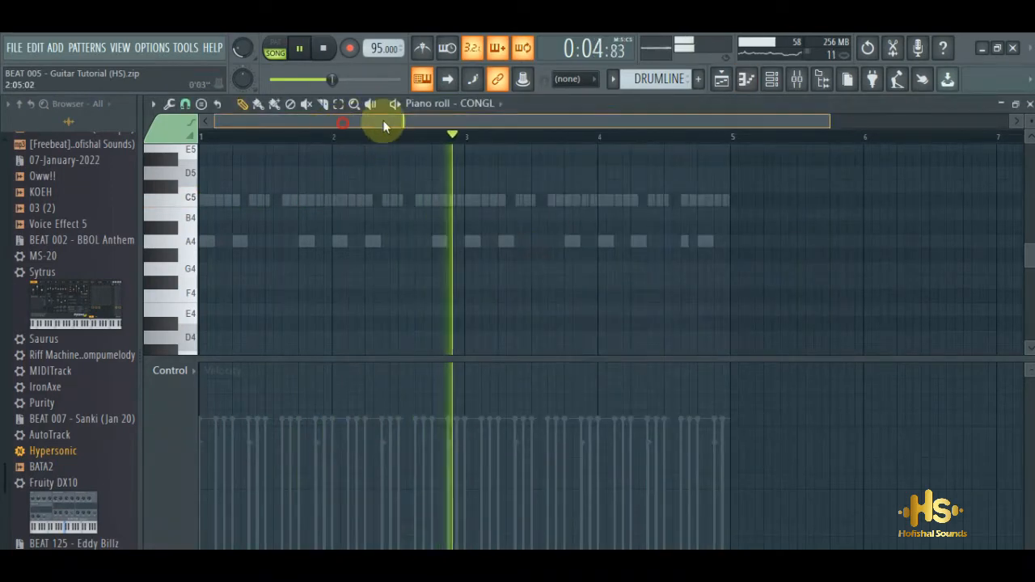
Step: Audition CONGL pitches around D4 and E4, and draw short E4 notes on sixteenth steps 12 and 13 of bar 1
drag(827, 121, 520, 121)
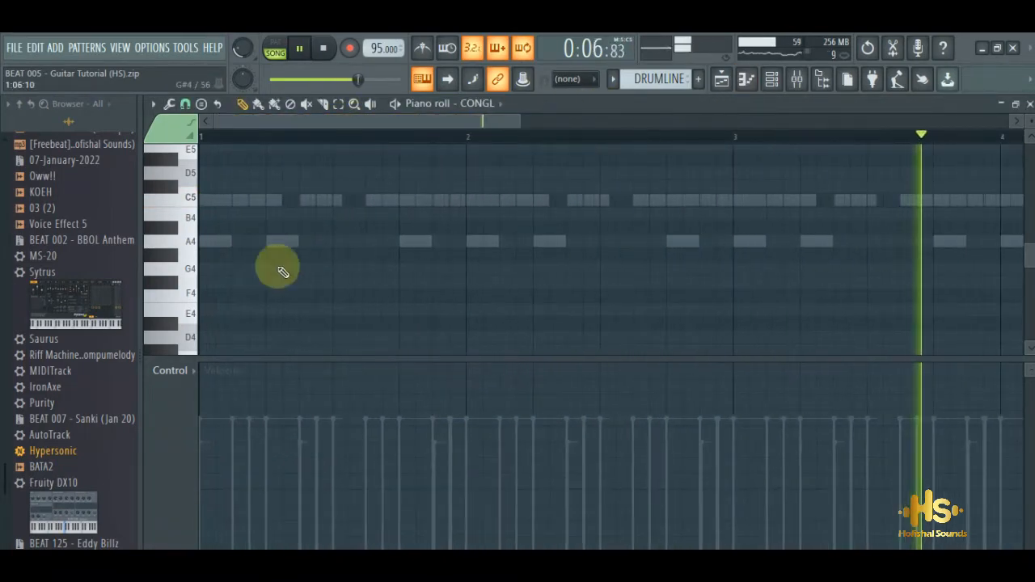
click(186, 338)
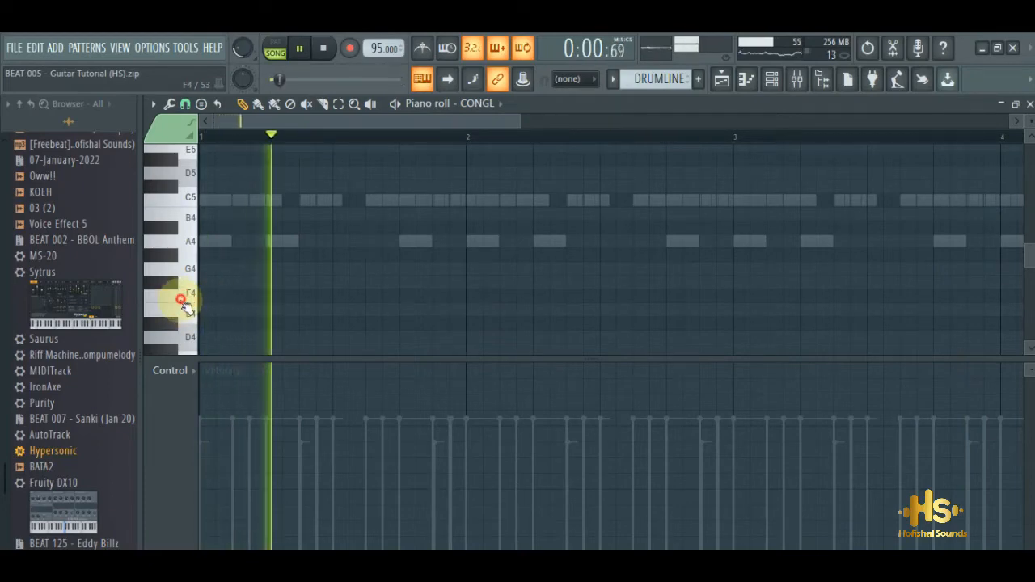
click(191, 316)
click(188, 315)
click(188, 314)
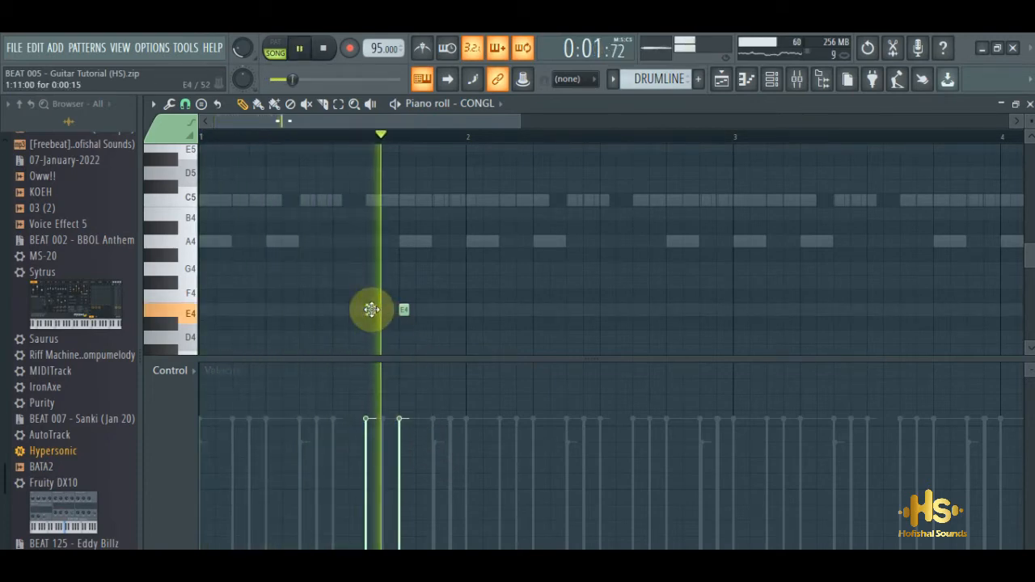
drag(370, 309, 385, 310)
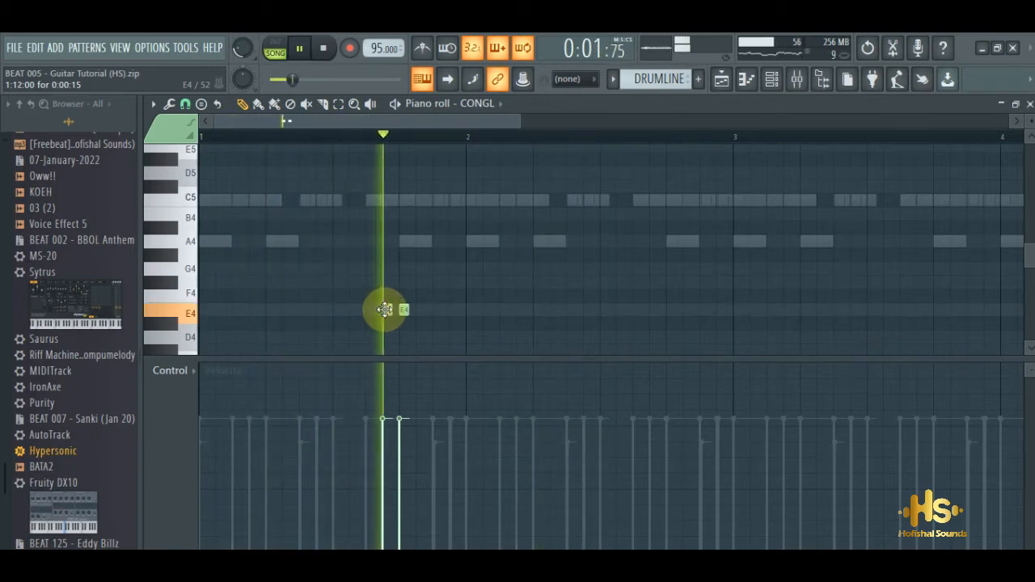
Step: Copy the two CONGL E4 notes to sixteenth steps 12 and 13 of bar 3 and set the channel volume to about 83%
drag(452, 320, 931, 301)
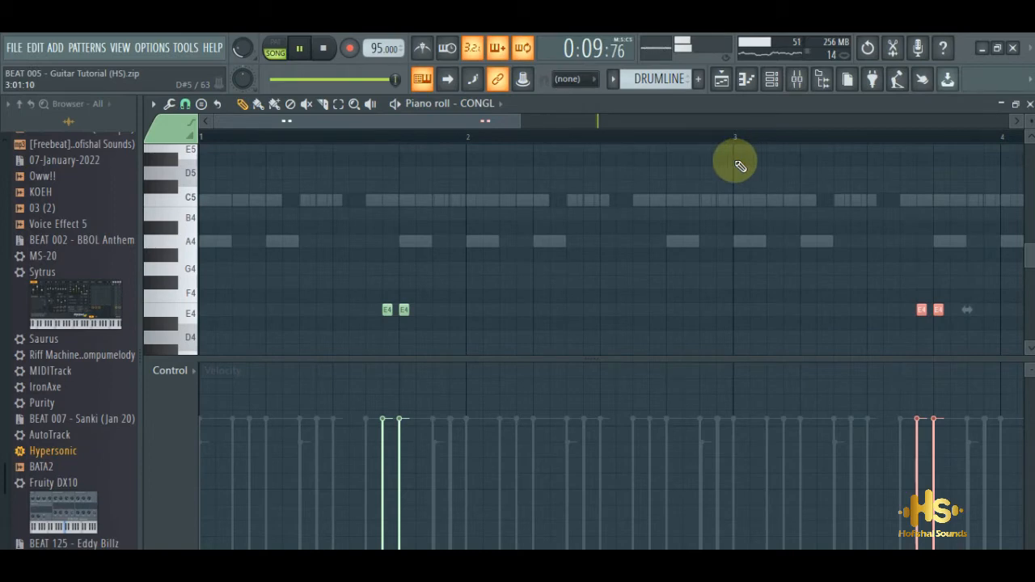
click(771, 79)
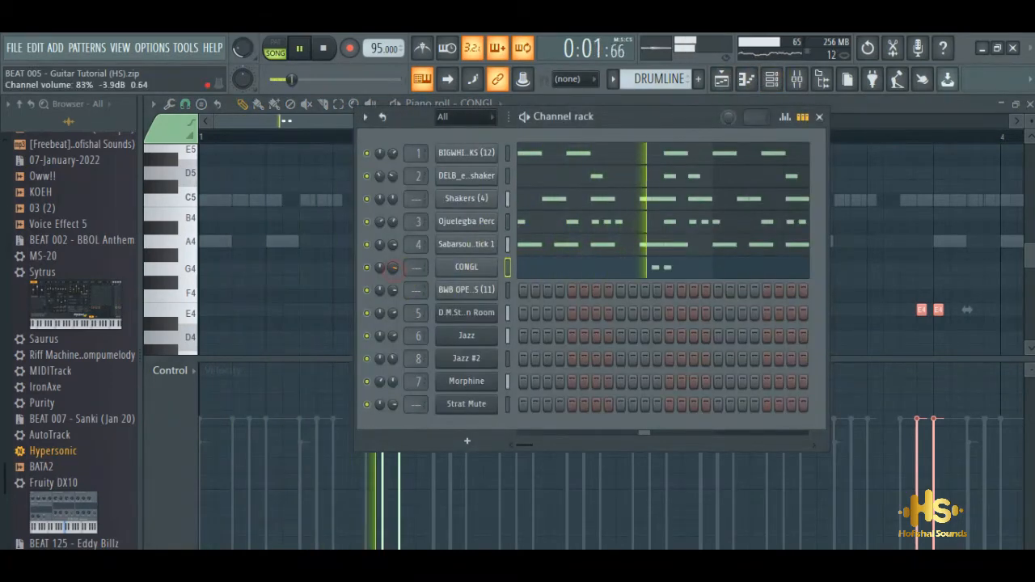
click(196, 259)
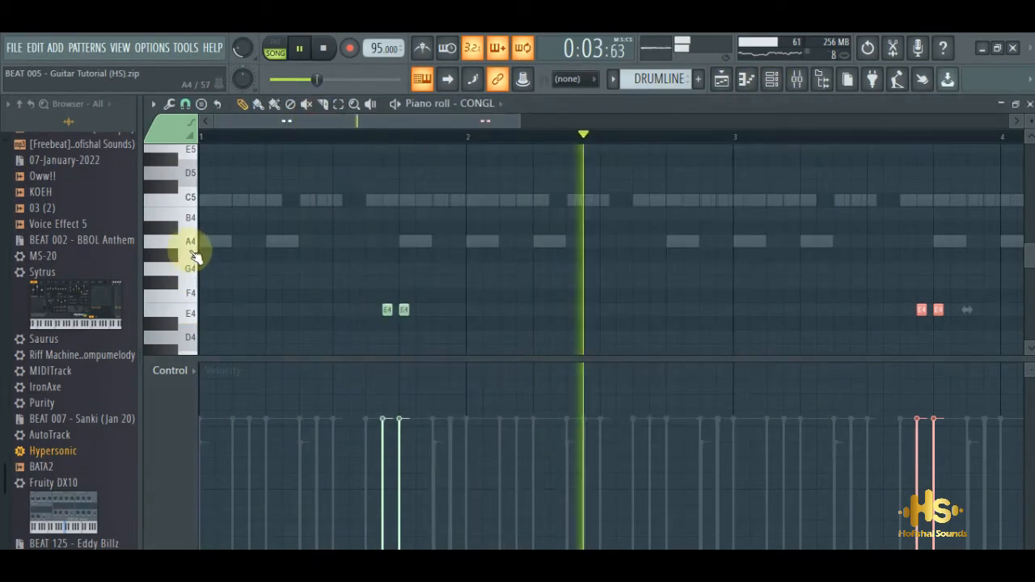
Step: Draw short CONGL B3 notes on sixteenth steps 11 and 15 of bar 2 while the song plays
scroll(190, 316, down, 3)
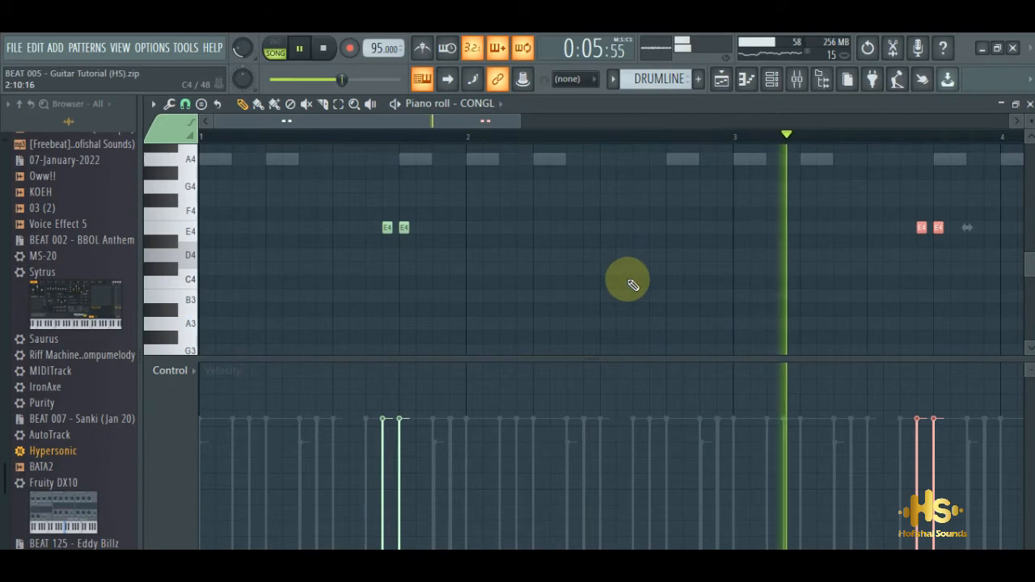
click(672, 297)
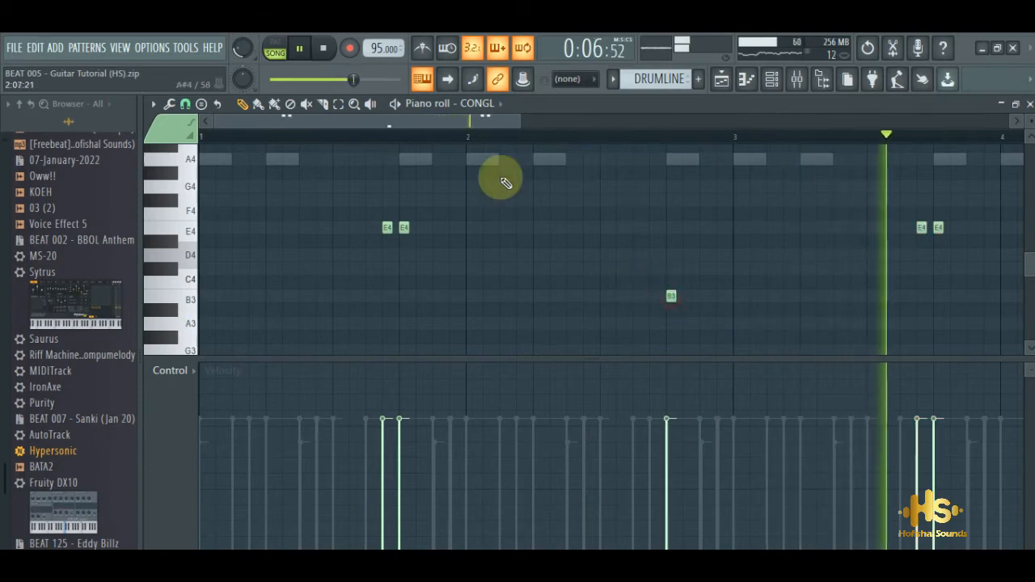
click(382, 139)
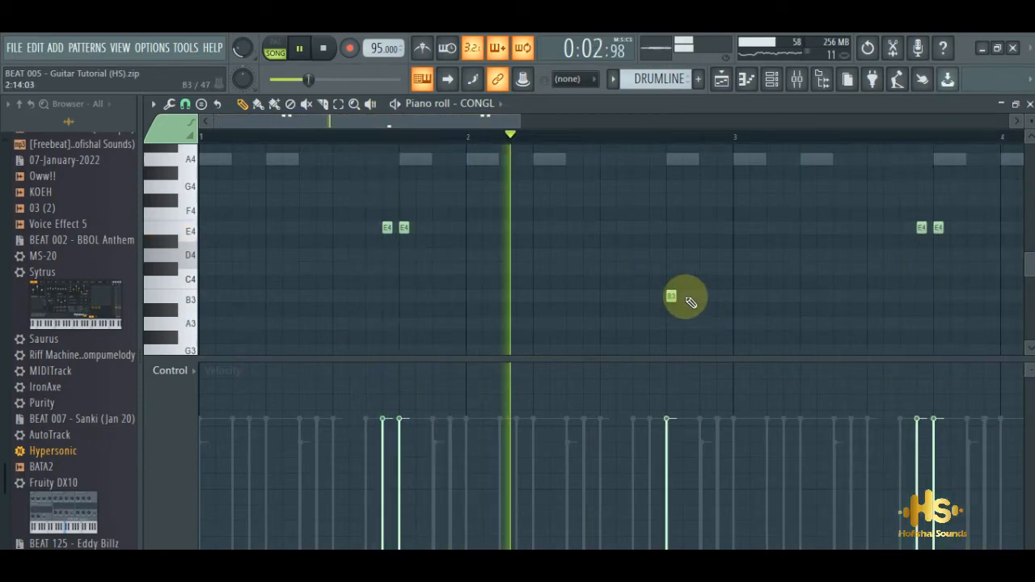
click(637, 297)
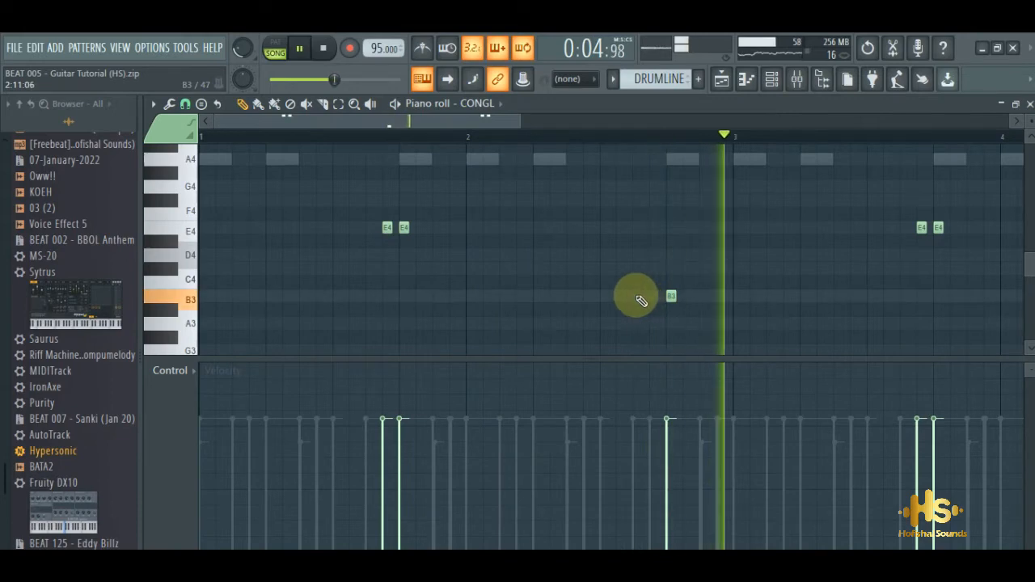
drag(671, 296, 702, 296)
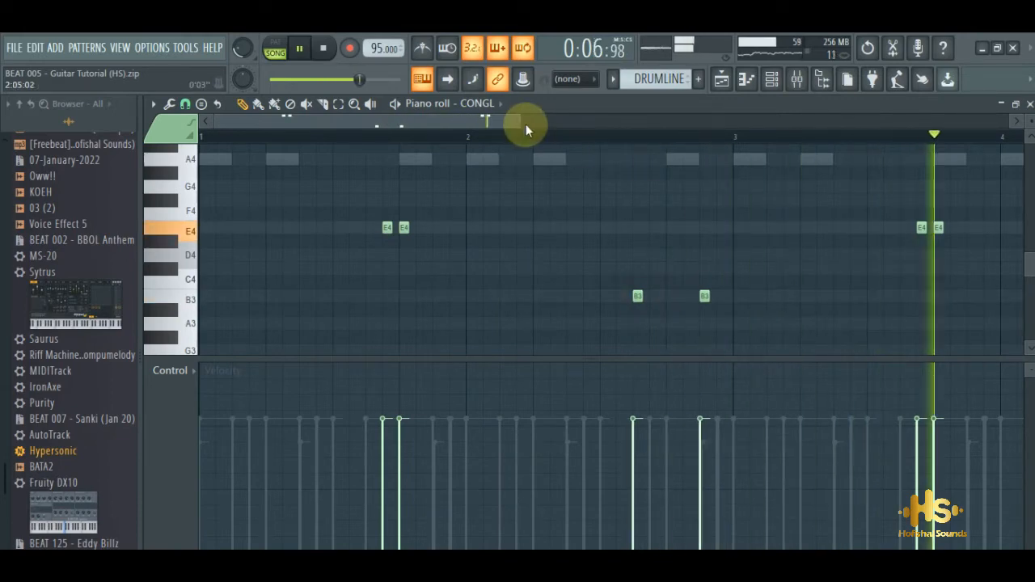
Step: Copy the two CONGL B3 notes to sixteenth steps 11 and 15 of bar 4 and add a short D4 note on step 15 of bar 3
drag(519, 122, 816, 122)
mouse_move(494, 302)
mouse_down()
mouse_move(416, 290)
mouse_move(586, 275)
mouse_move(695, 282)
mouse_up()
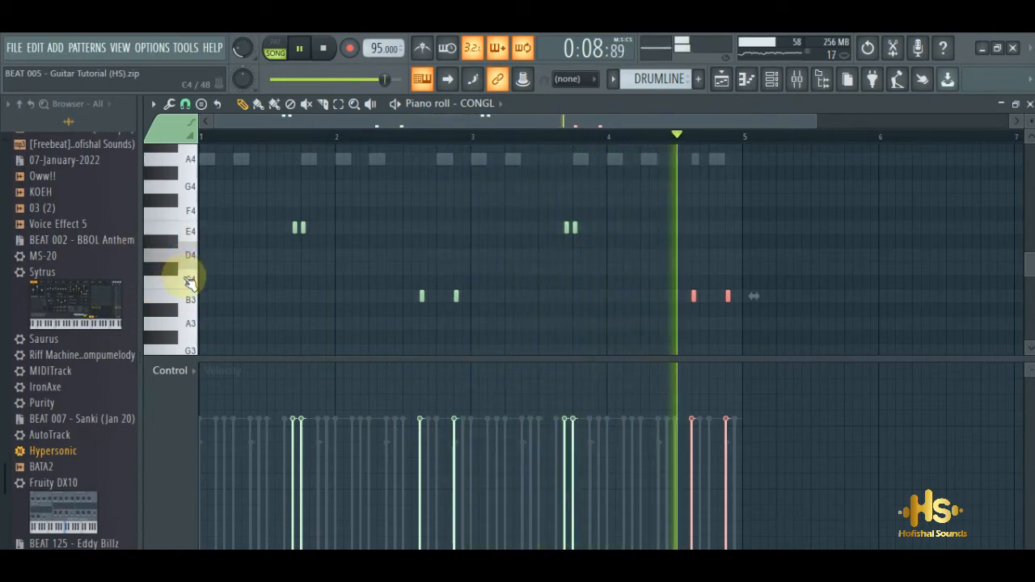
click(173, 245)
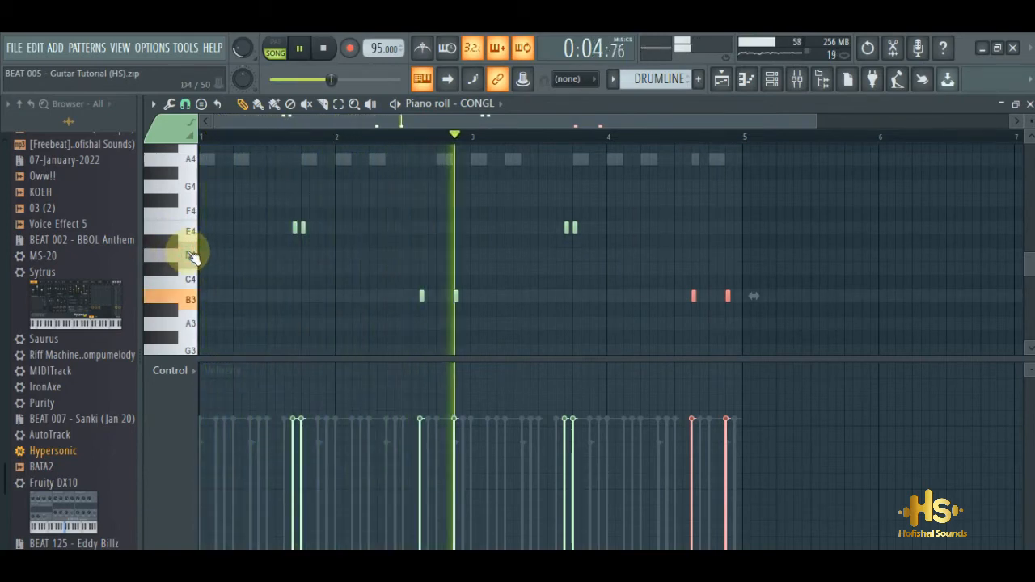
click(591, 243)
drag(595, 241, 591, 252)
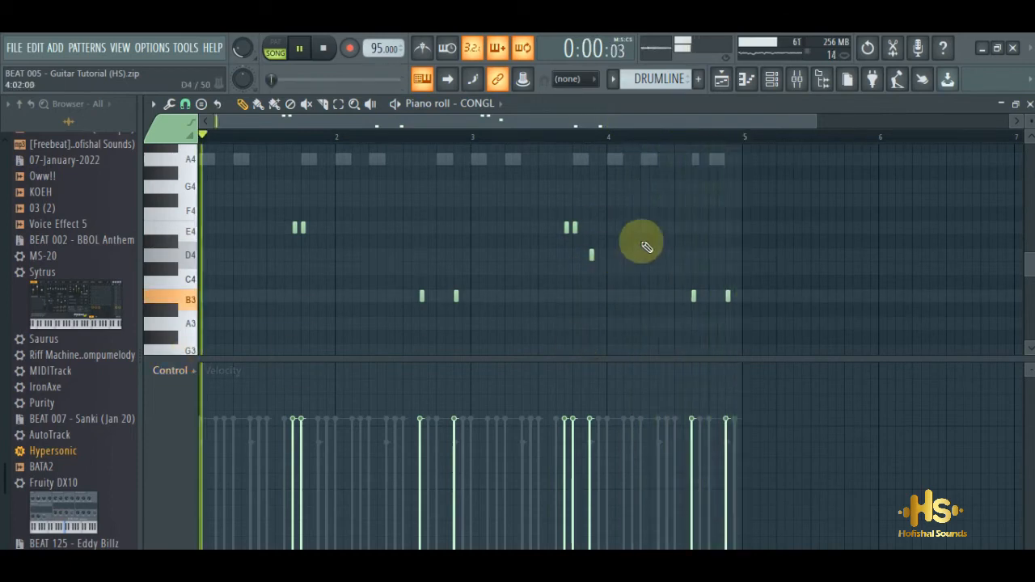
Step: Add the Sabarsounds - Wurld Weird Rim sample as a channel below CONGL and group the drum channels under a filter named DRUMLINE
click(772, 85)
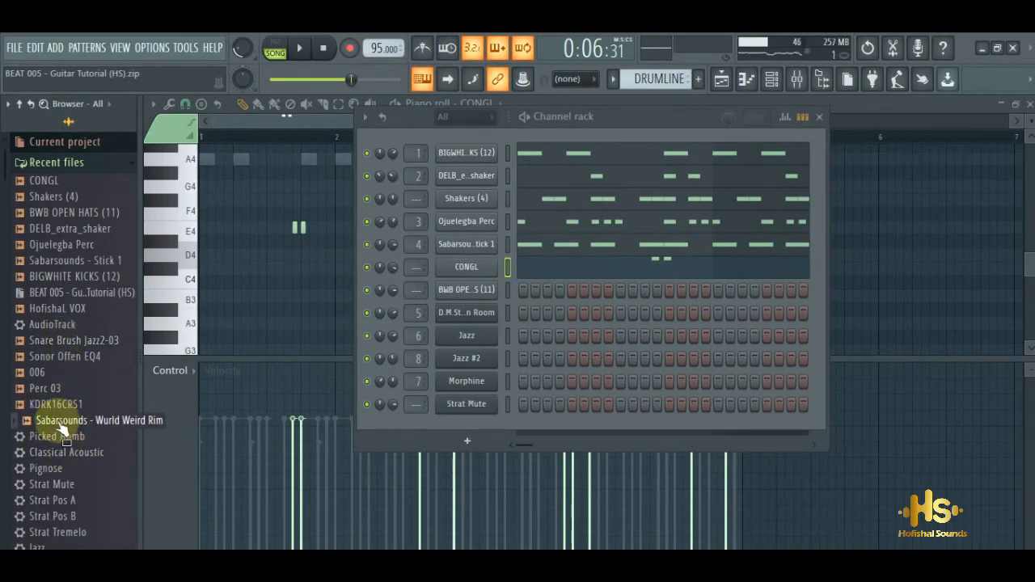
drag(468, 284, 467, 278)
key(space)
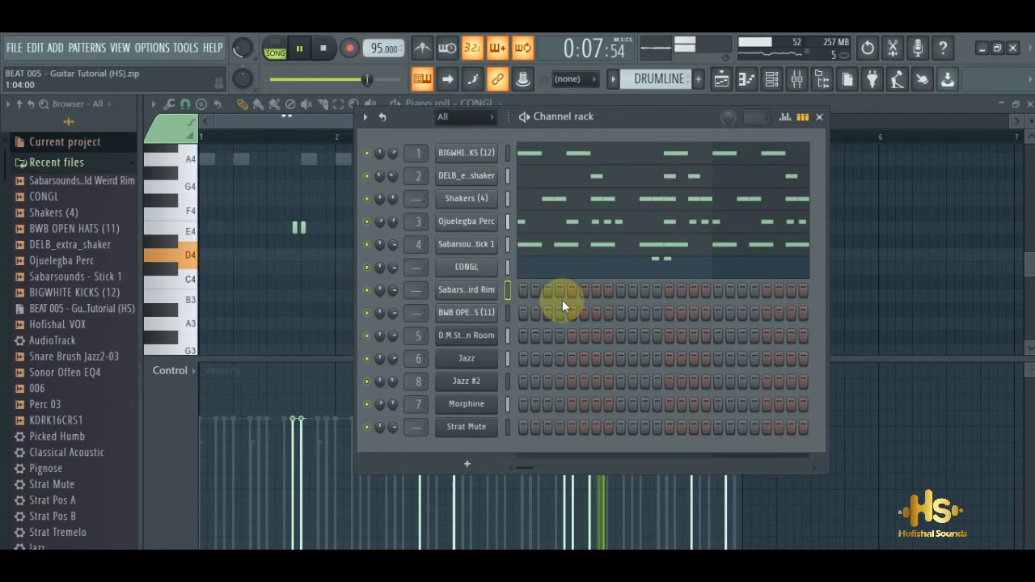
key(space)
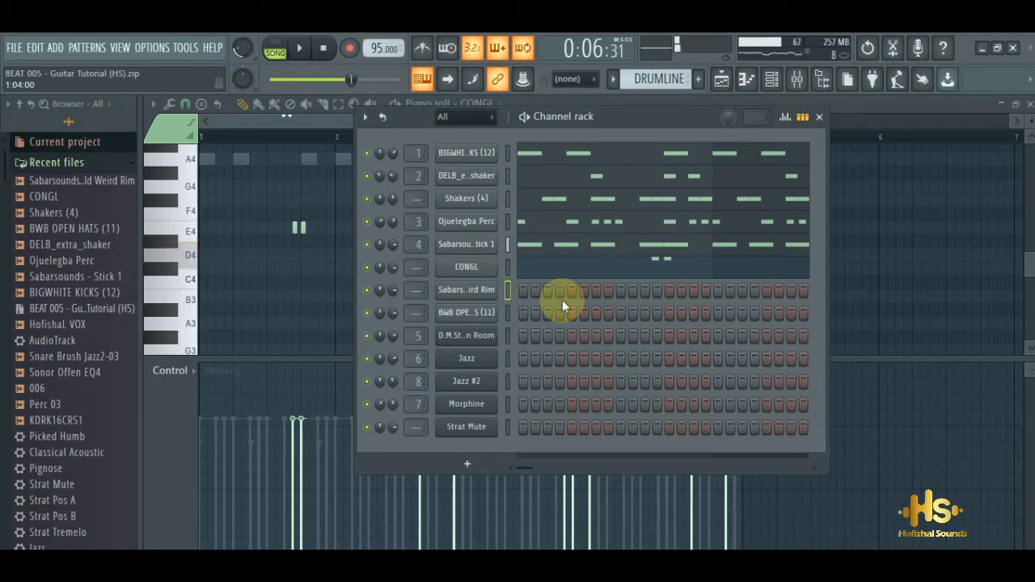
click(509, 266)
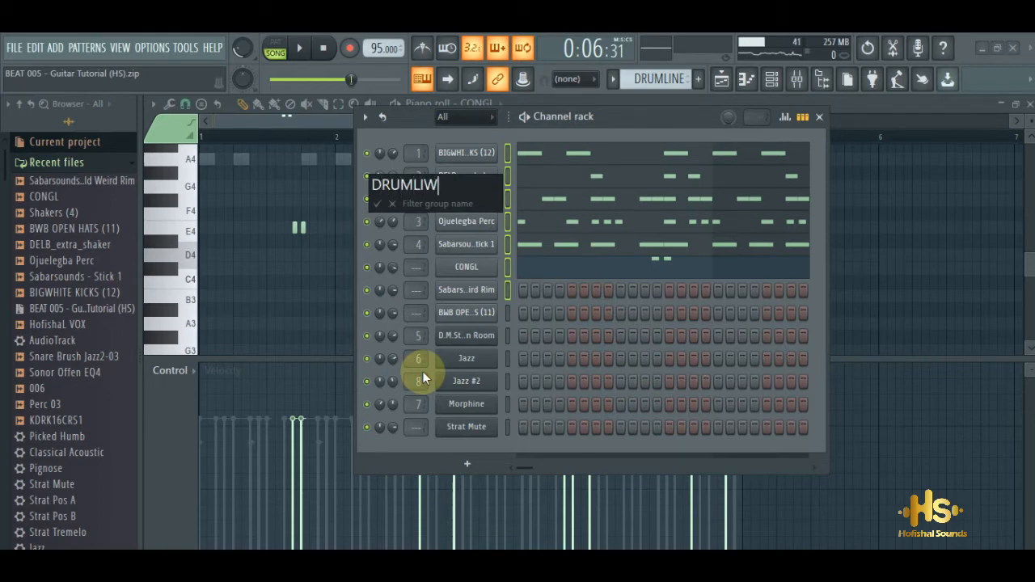
key(Return)
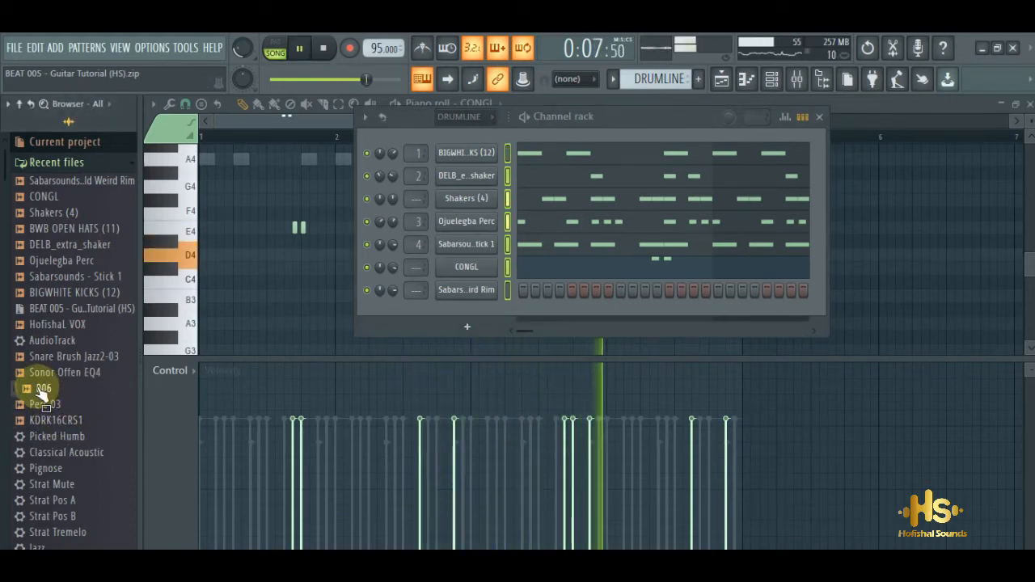
Step: Add the 006 sample as a new drumline channel at about 46% volume and open its piano roll
drag(454, 317, 459, 314)
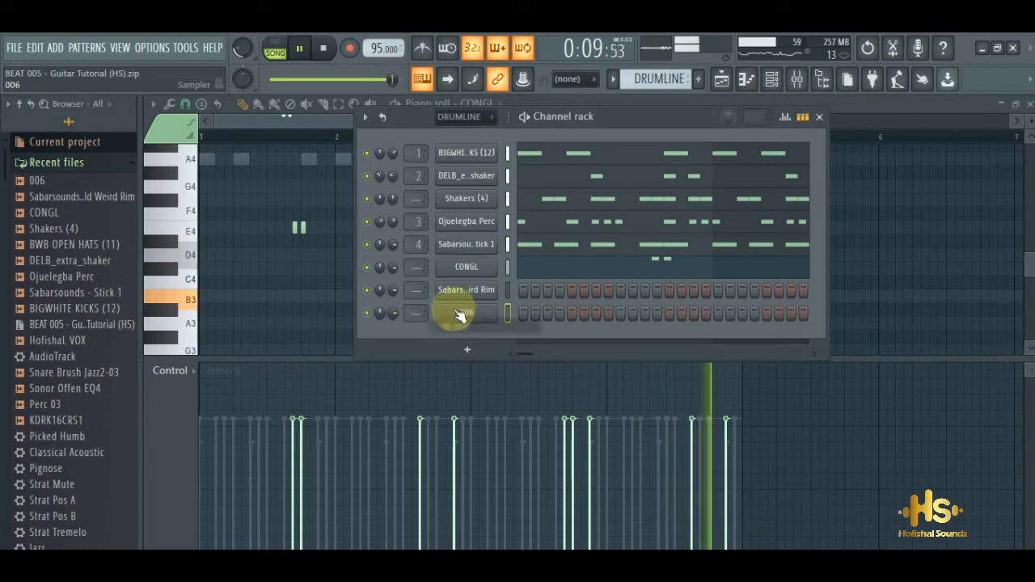
drag(393, 314, 394, 343)
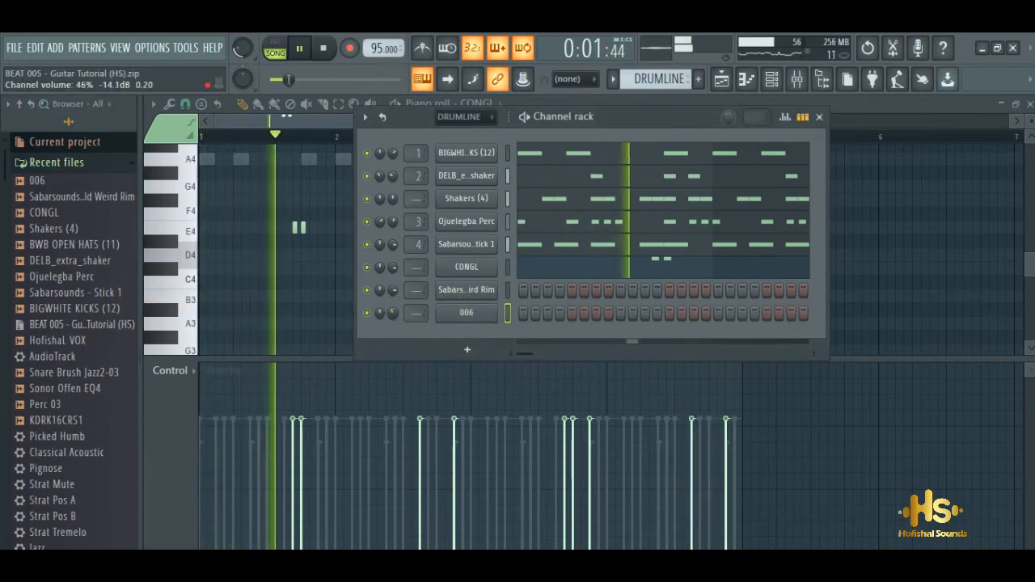
right_click(472, 313)
click(527, 313)
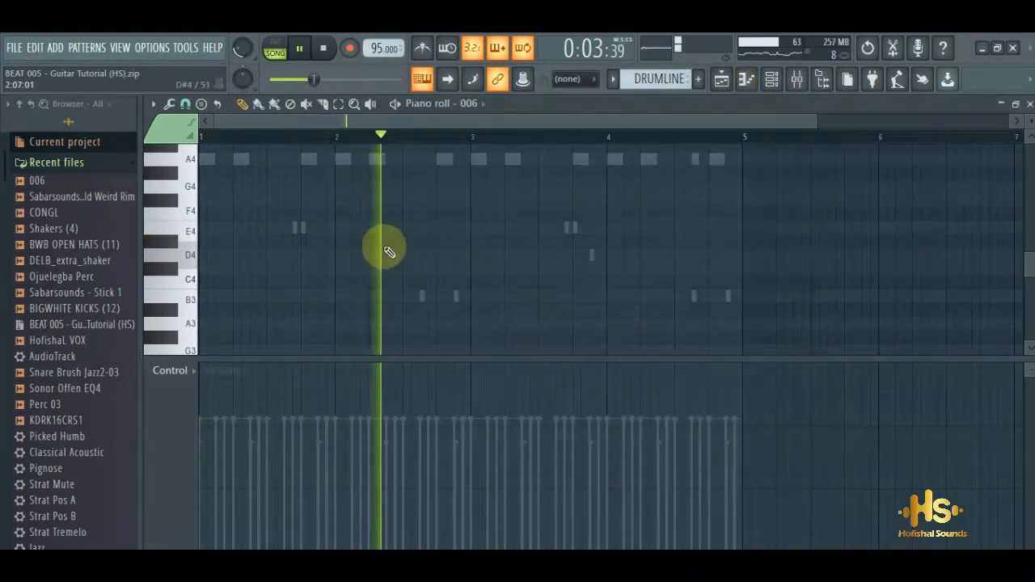
Step: Audition the 006 sample at pitches between B3 and C5, and play the song to compare it with the drumline
key(space)
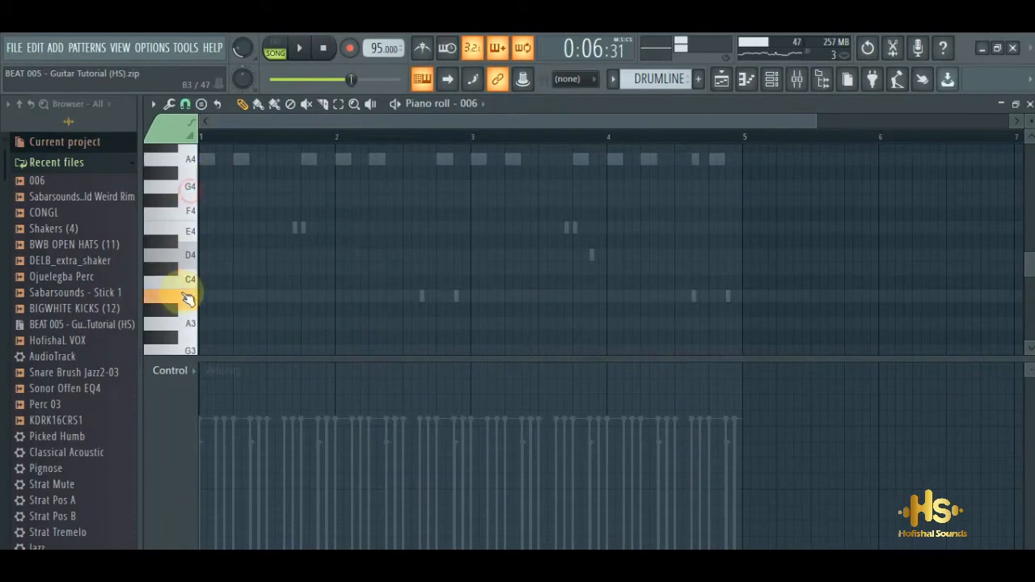
scroll(188, 185, up, 3)
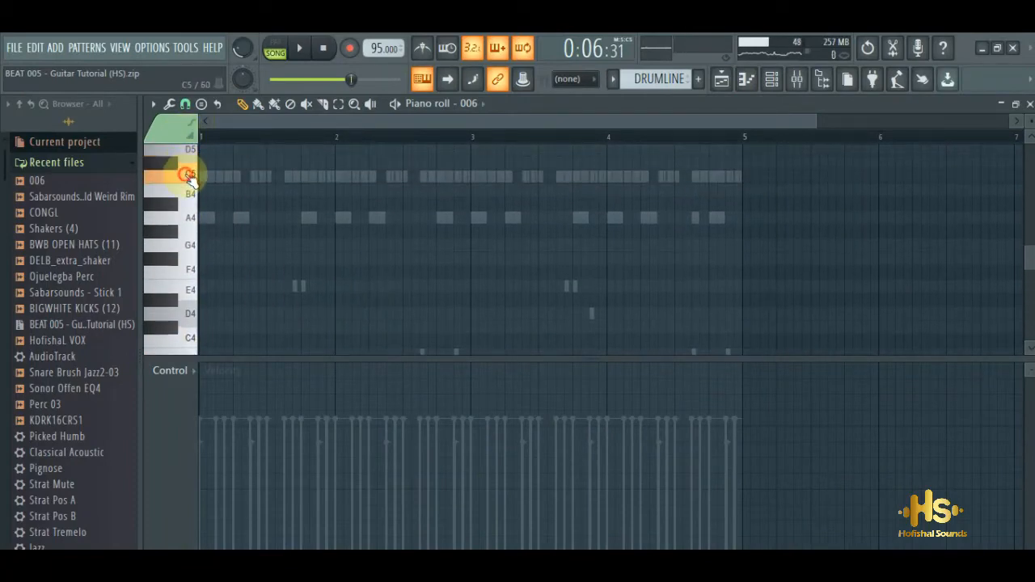
click(771, 79)
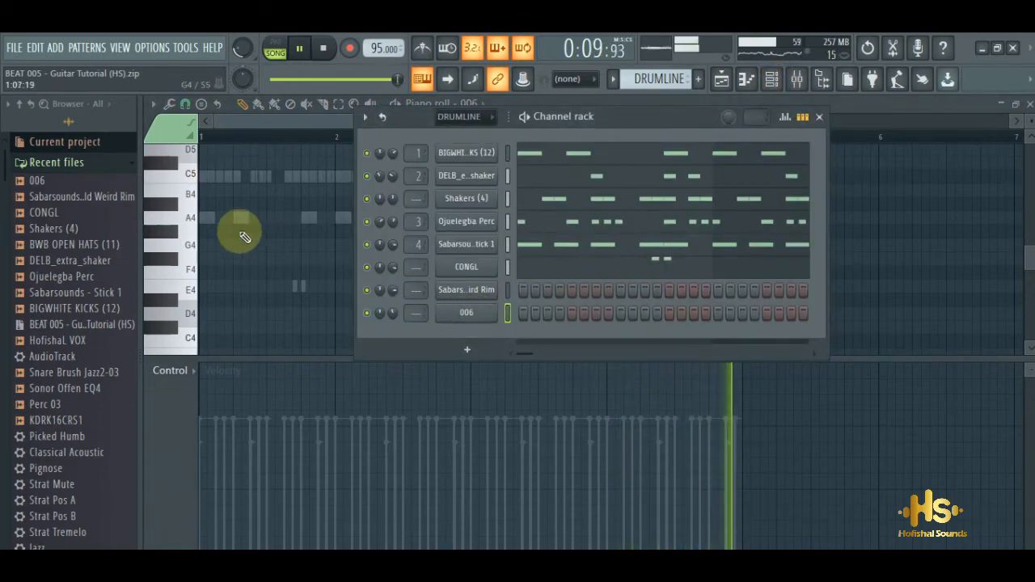
key(F6)
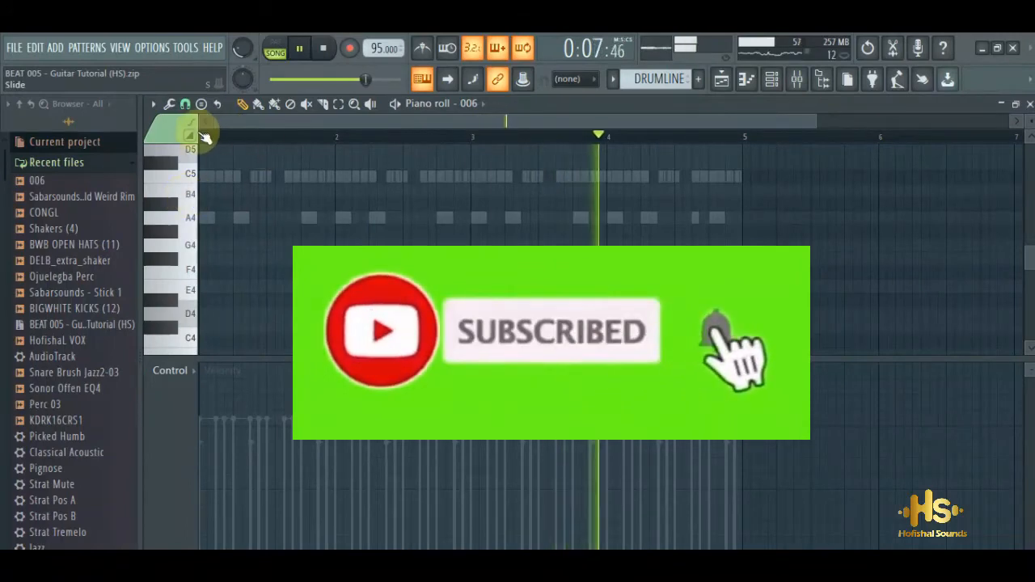
Step: Draw short 006 notes at B4 on sixteenth steps 7 and 11 of bars 1 and 3, and set the channel volume to 50%
click(205, 138)
key(space)
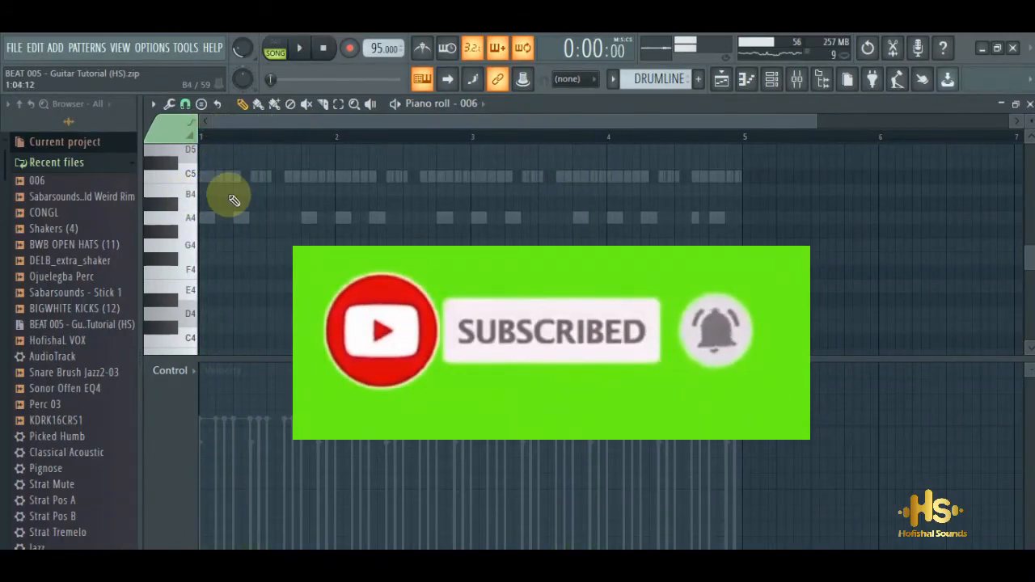
key(space)
drag(321, 196, 519, 191)
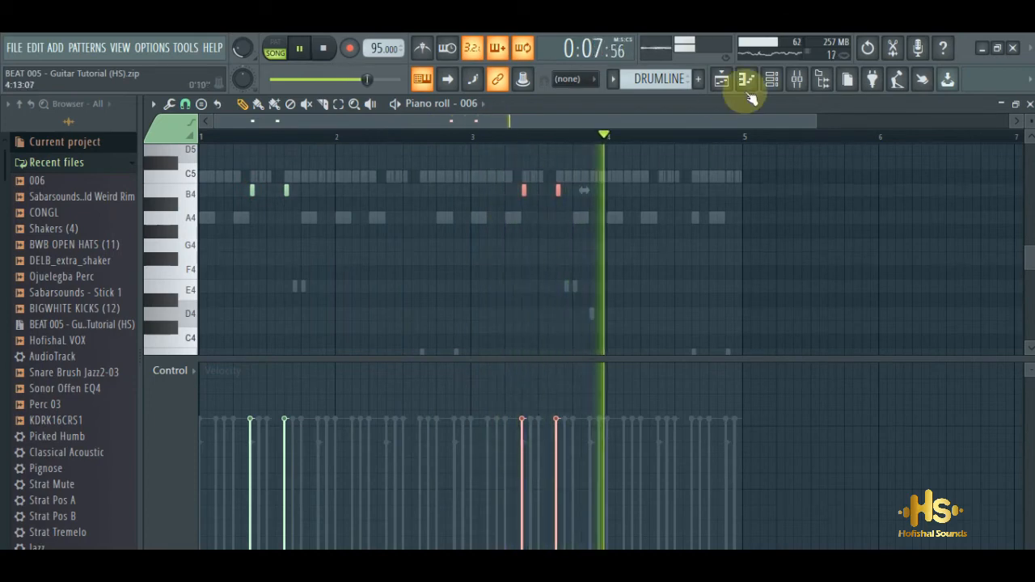
click(761, 86)
drag(391, 314, 391, 307)
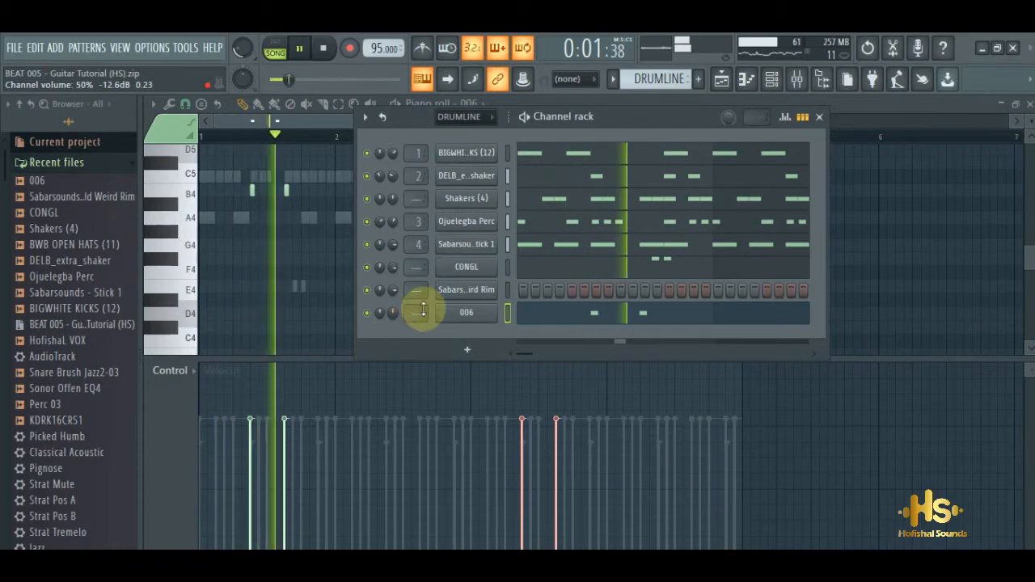
Step: Draw a short C5 note for the Wurld Weird Rim channel on sixteenth step 13 of bar 4
right_click(465, 296)
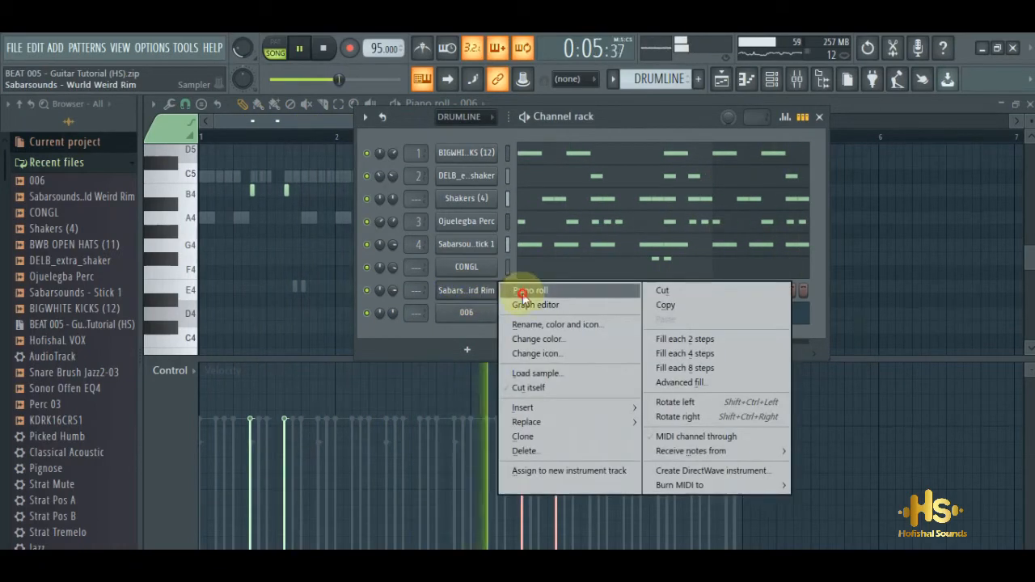
click(467, 291)
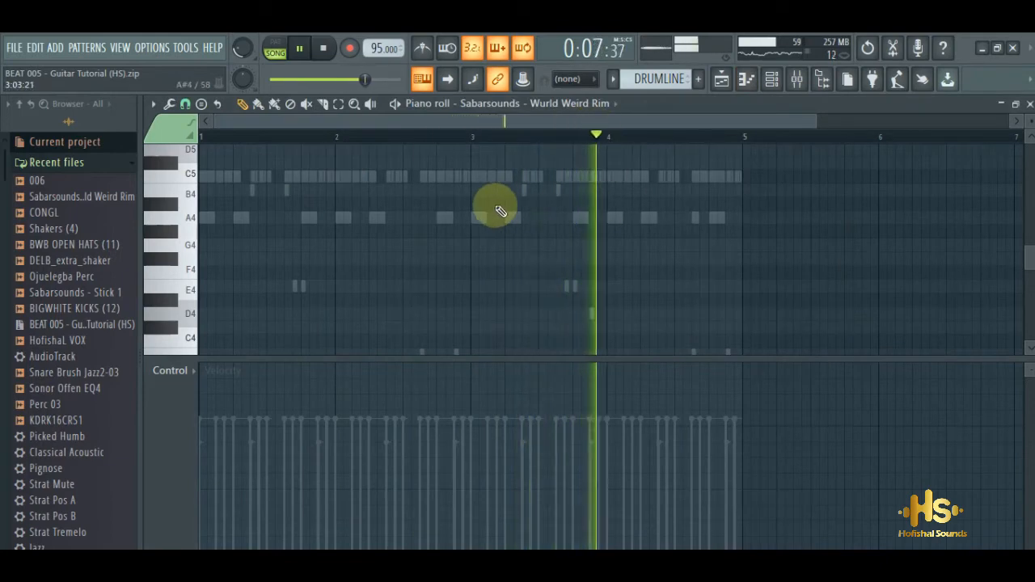
click(715, 175)
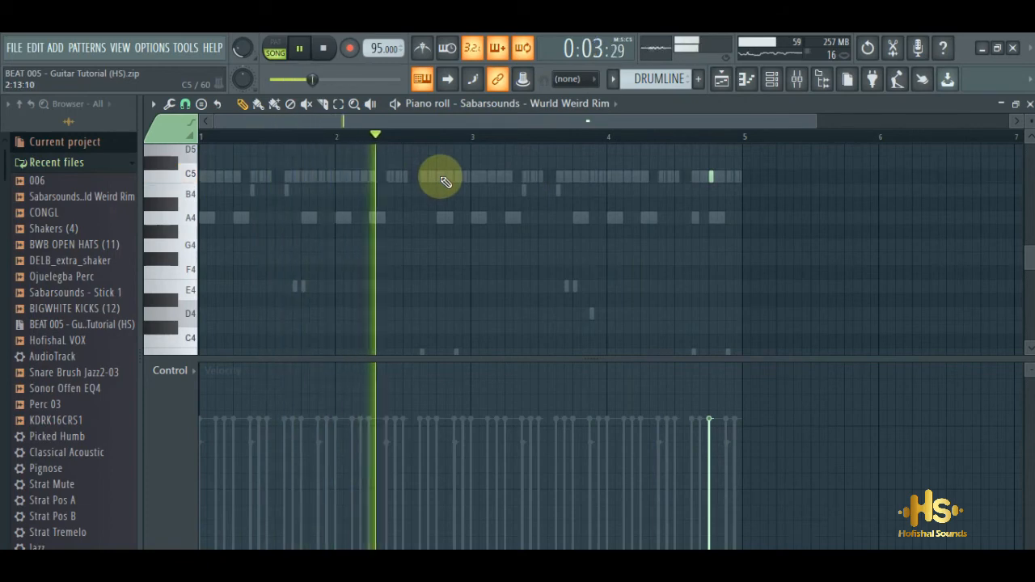
Step: Add the BWB OPEN HATS (11) sample to the drumline channels and open its piano roll while the pattern plays
click(772, 81)
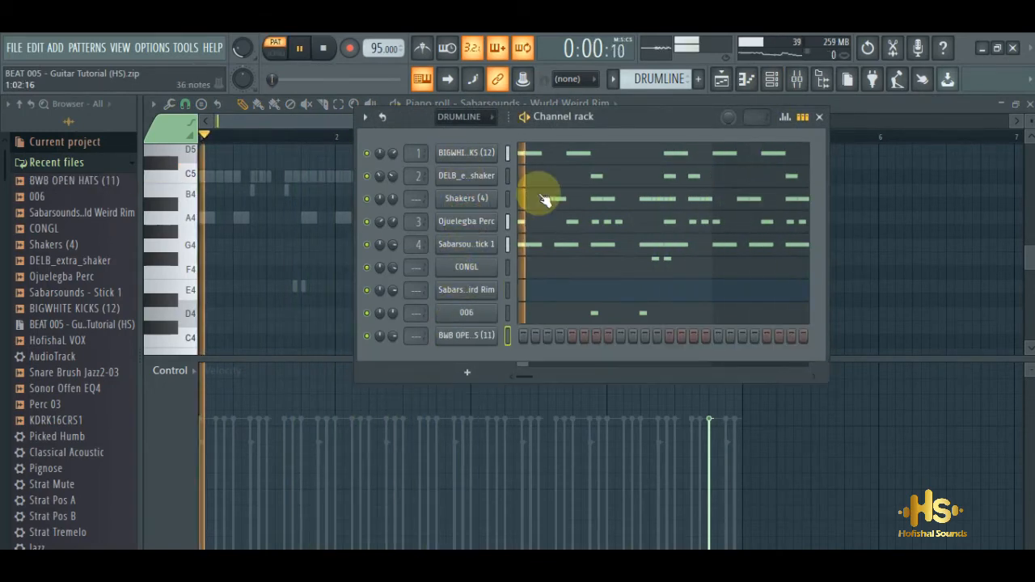
right_click(447, 335)
click(457, 339)
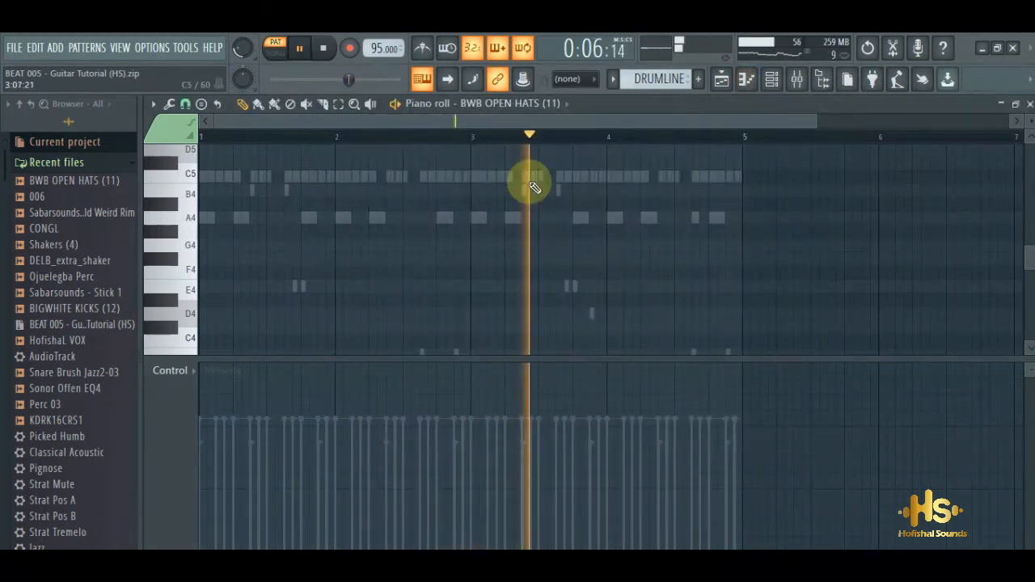
Step: Place a single short C5 open-hat note on sixteenth step 7 of bar 3
key(space)
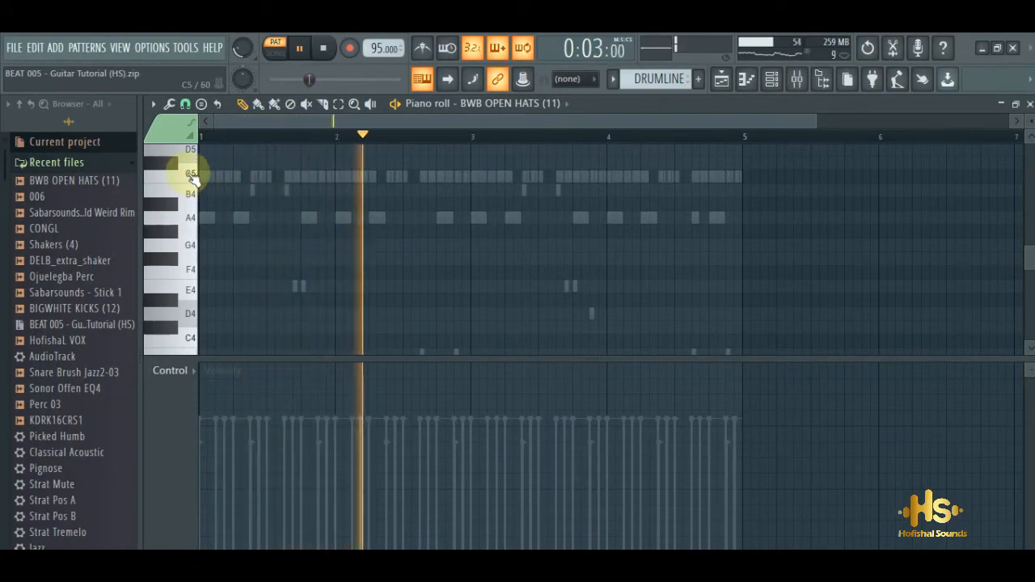
click(425, 174)
drag(420, 175, 562, 174)
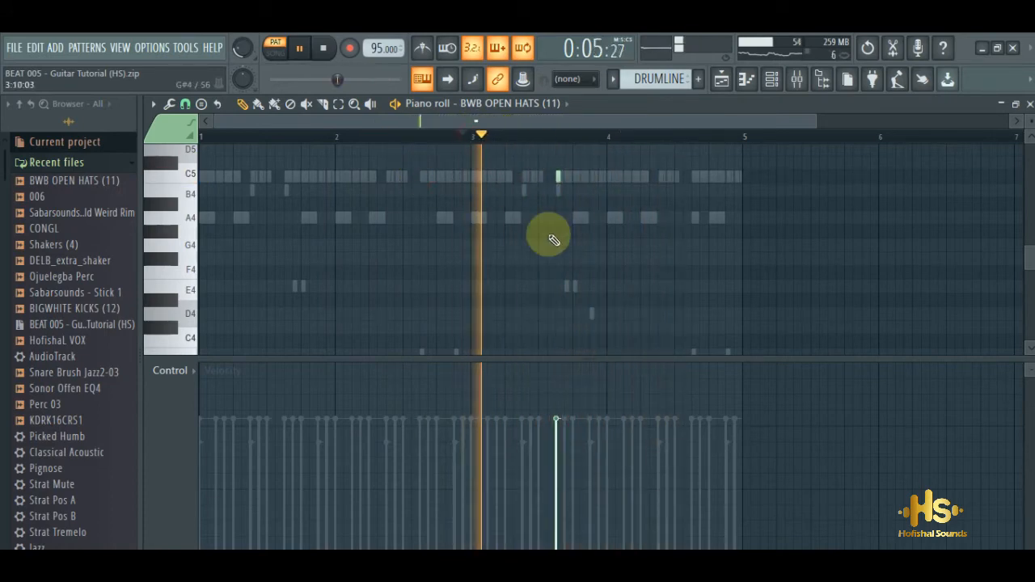
drag(557, 176, 524, 176)
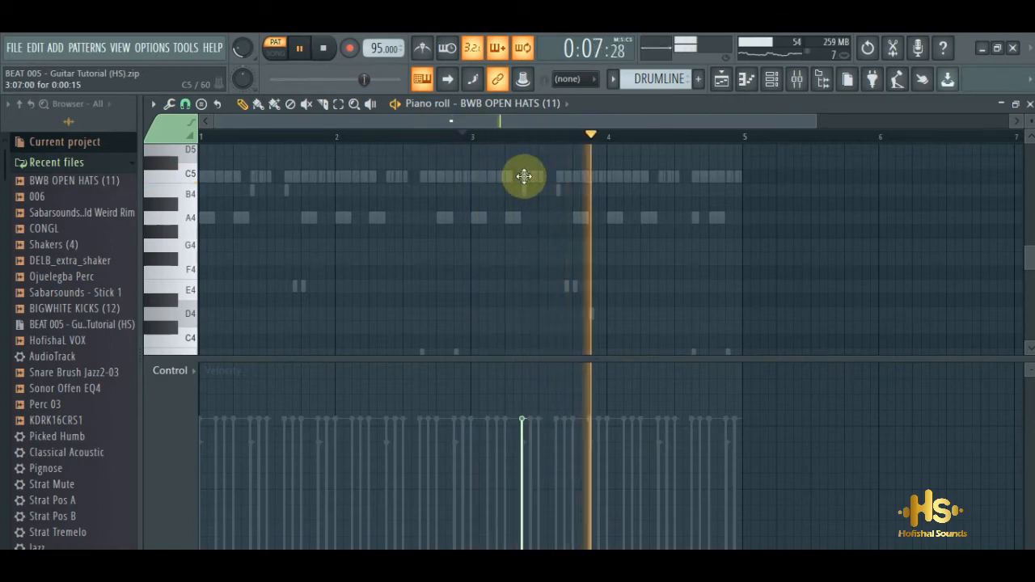
Step: Play the arrangement in song mode from the playlist and filter the channel rack to the unsorted channels
click(772, 79)
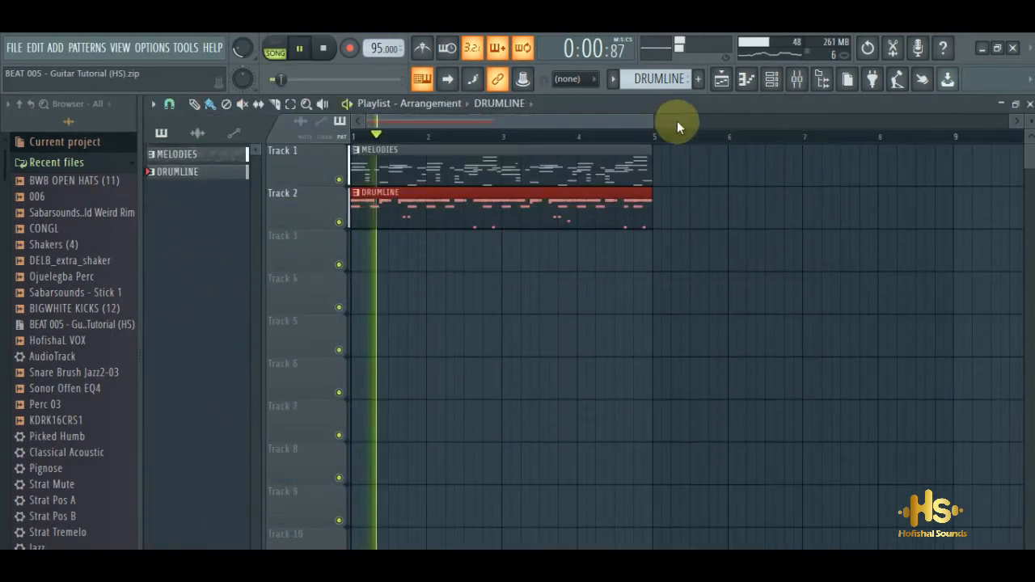
click(772, 79)
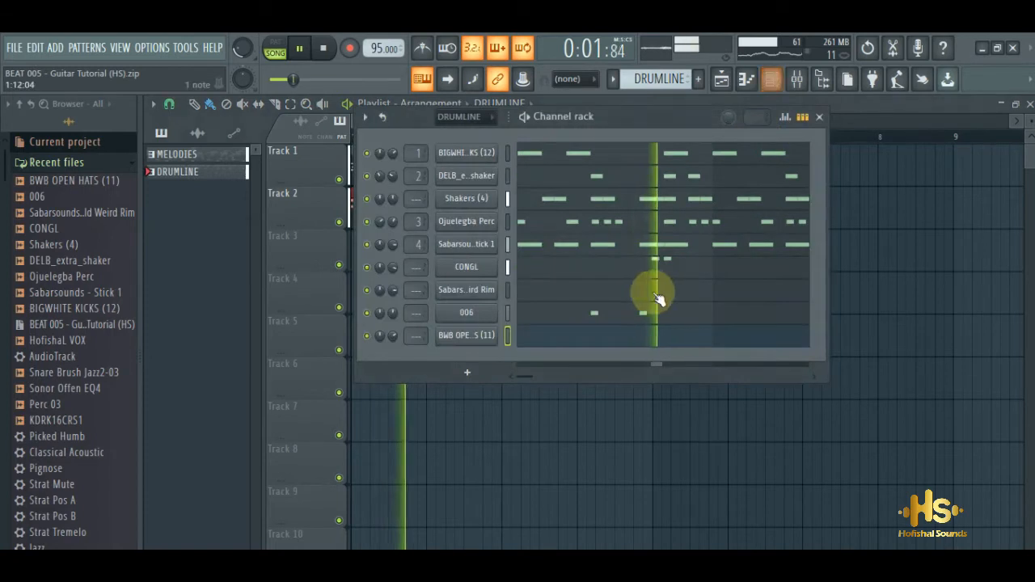
click(462, 117)
click(460, 169)
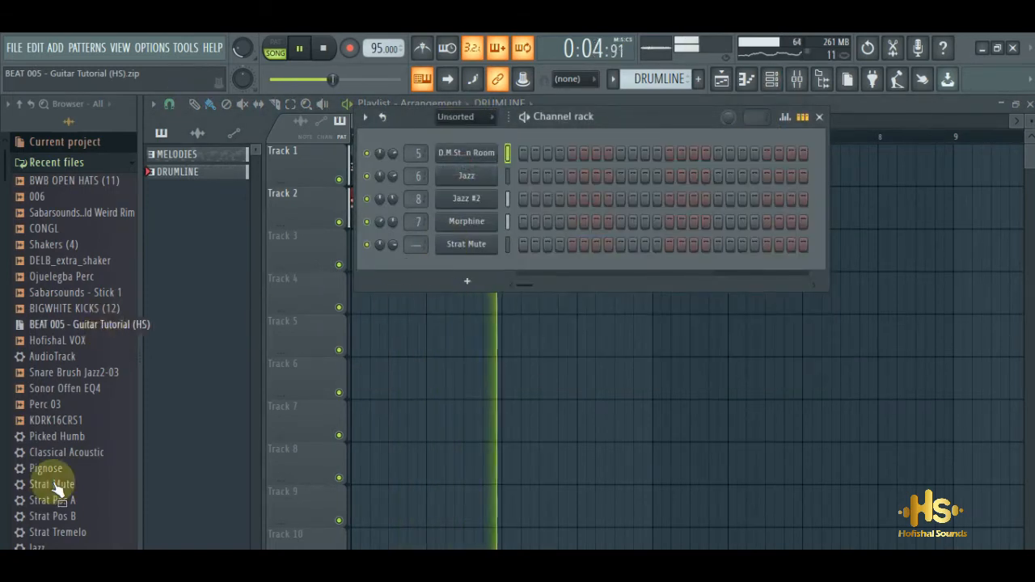
Step: Stop playback, add the Purity generator plugin as a new channel and open its preset list
key(space)
scroll(4, 167, down, 5)
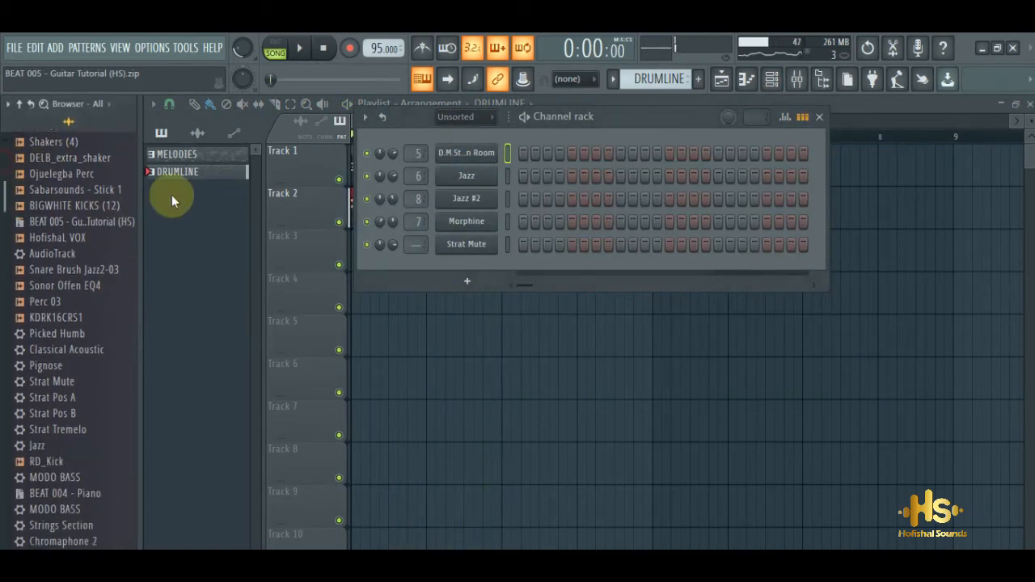
click(469, 282)
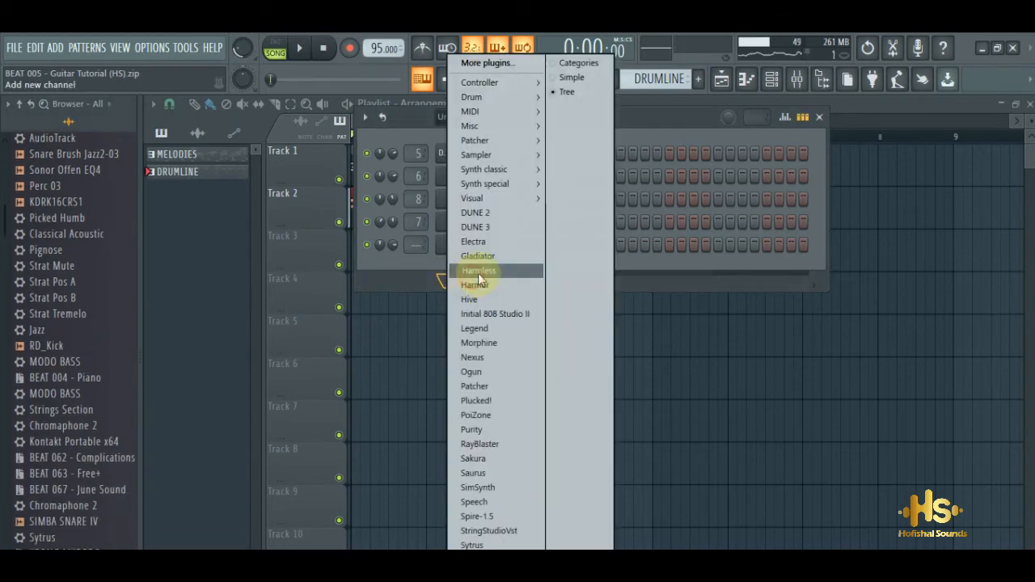
click(496, 68)
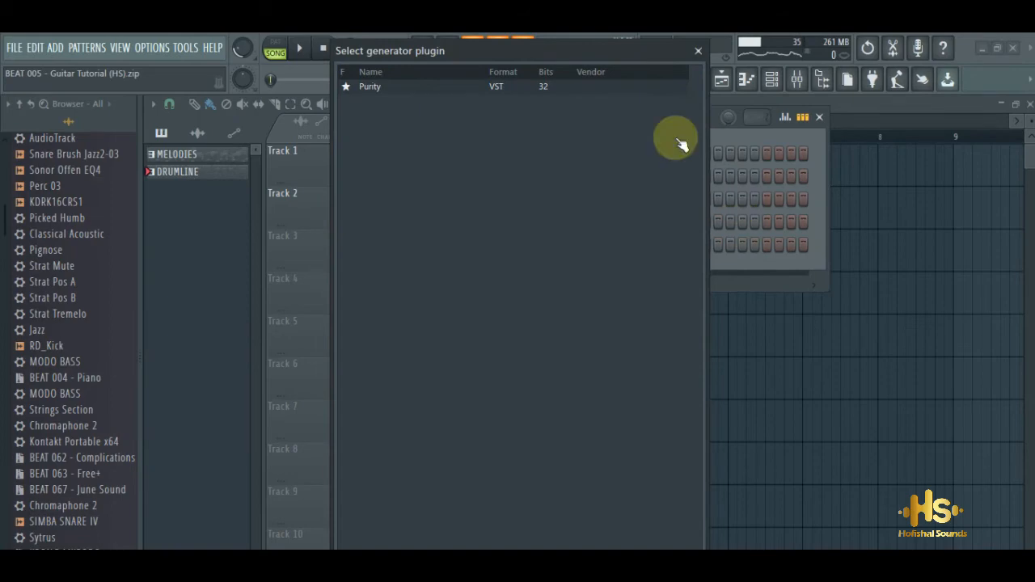
double_click(453, 89)
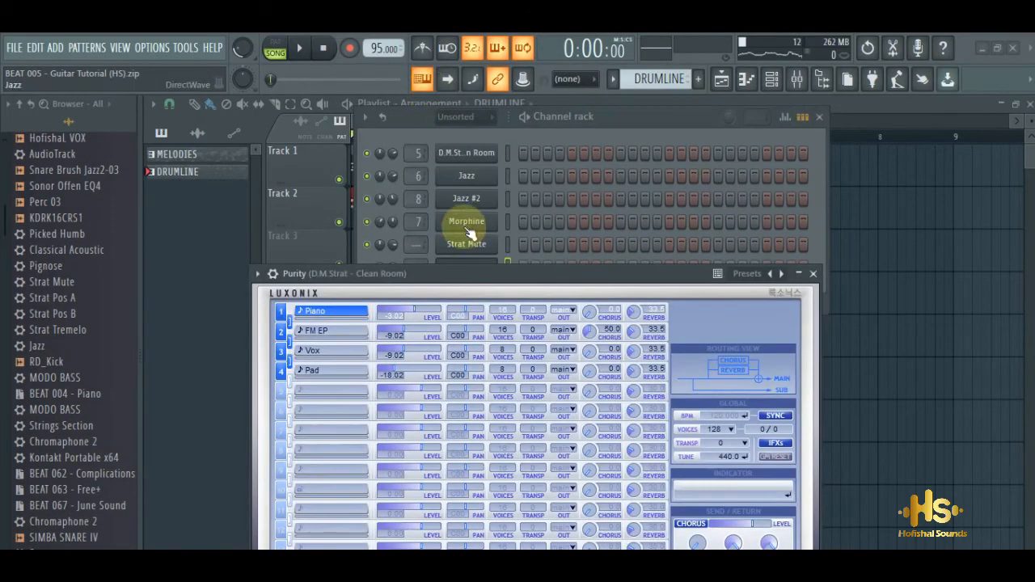
drag(469, 279, 461, 101)
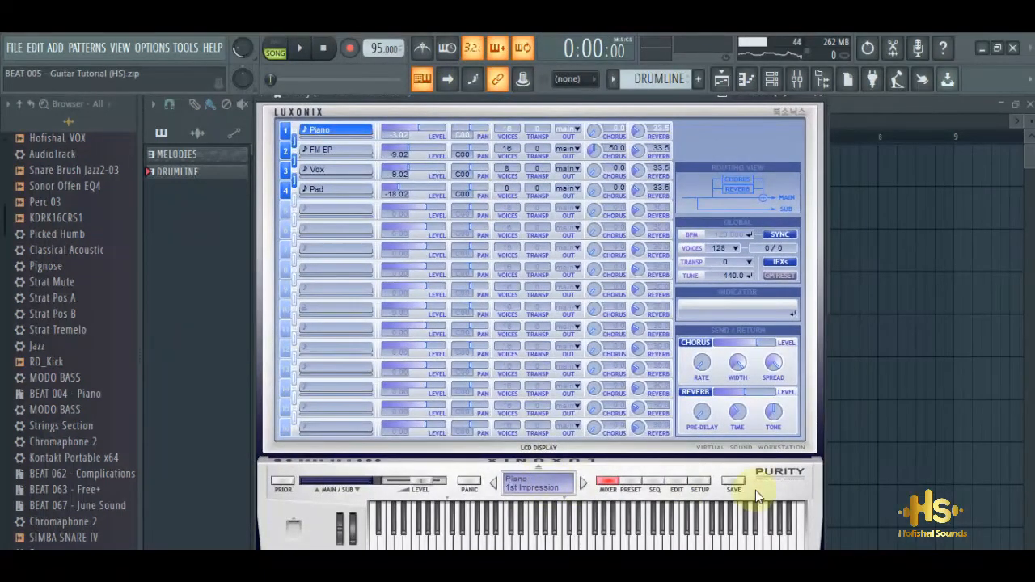
click(630, 483)
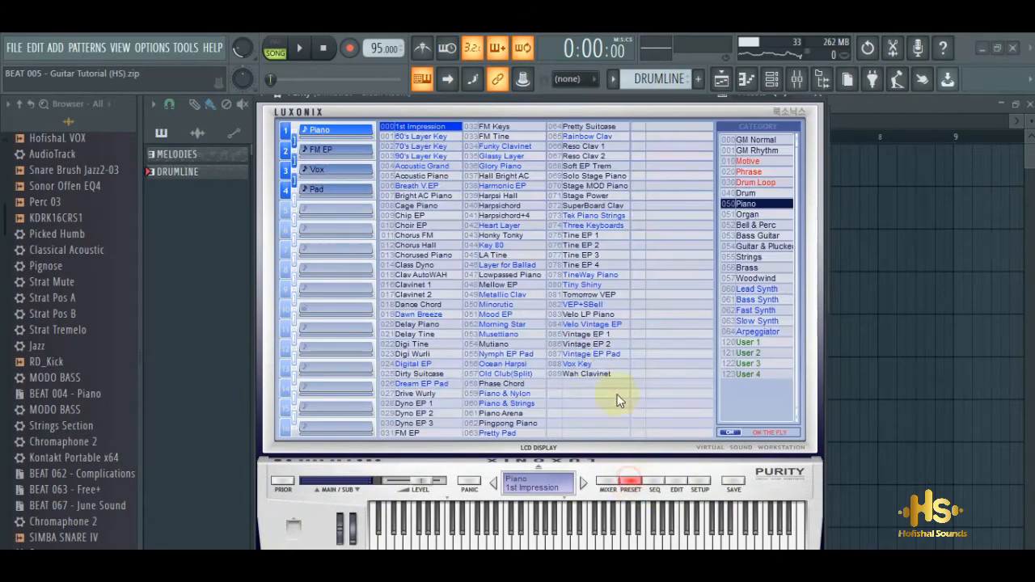
Step: Load the AC.Upright Bass preset from Purity's Bass Guitar category and close the plugin window
click(752, 300)
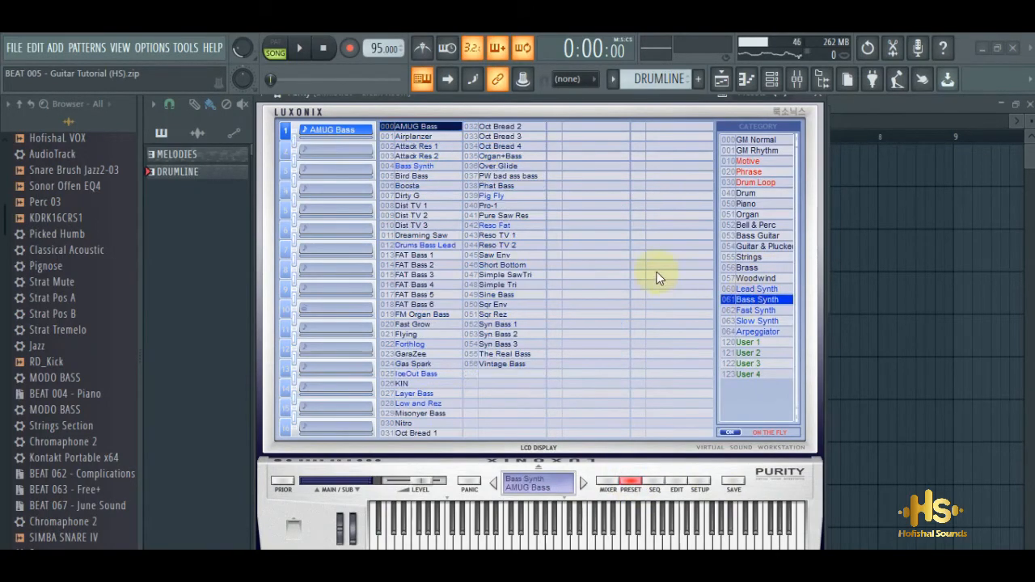
click(752, 236)
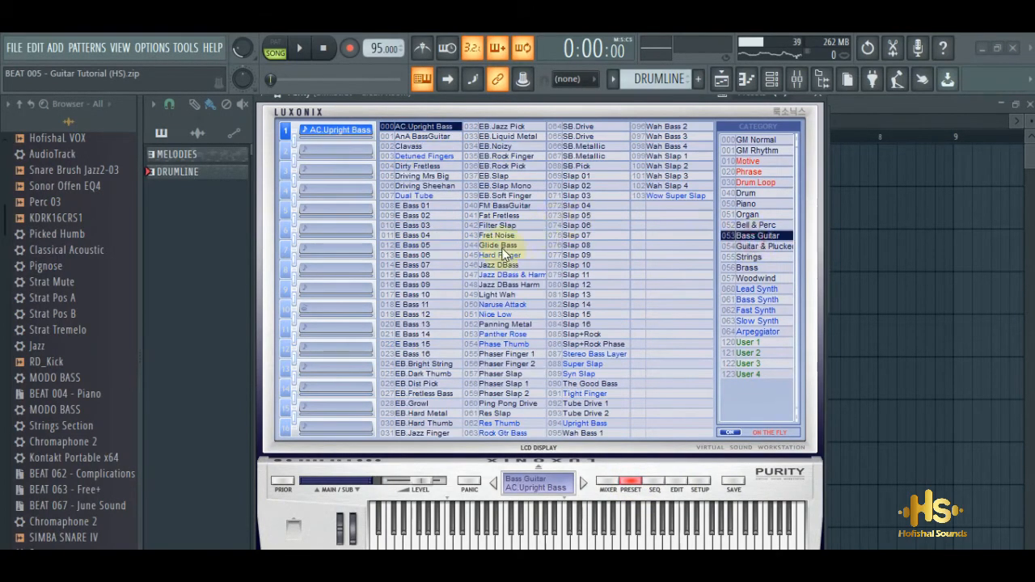
click(816, 105)
Step: Start playing the arrangement and create a new pattern named BASS
key(space)
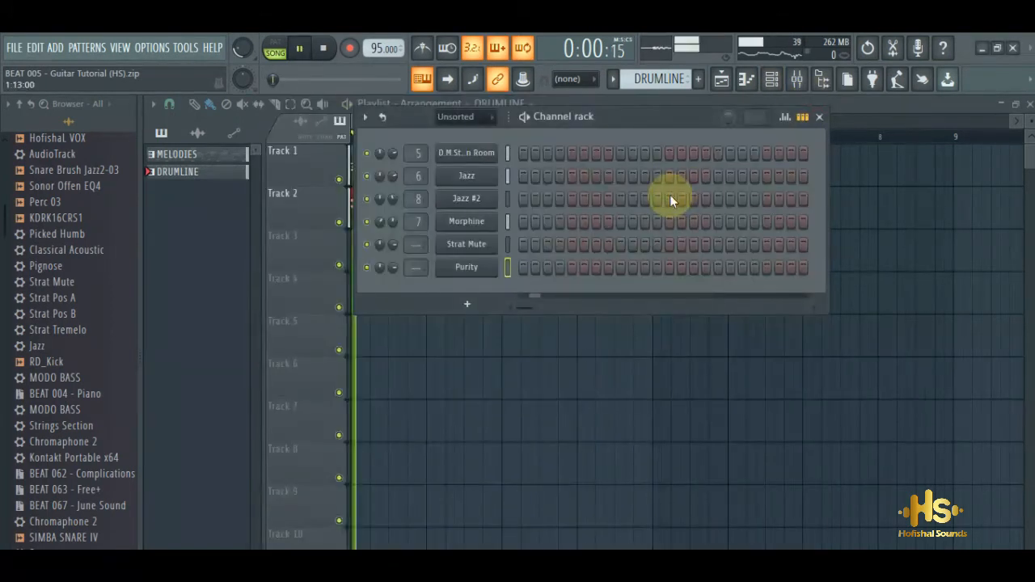
click(699, 81)
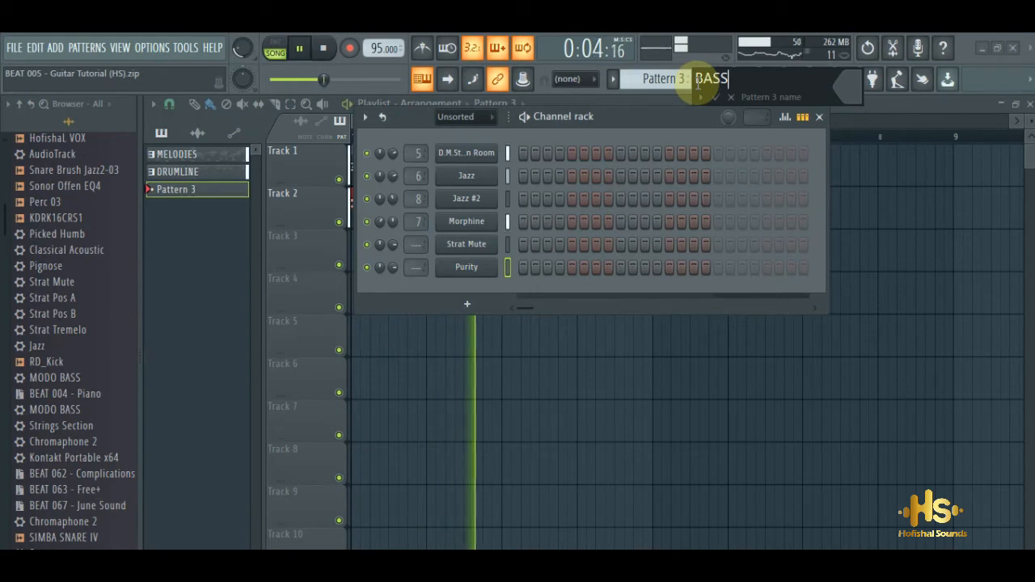
key(Return)
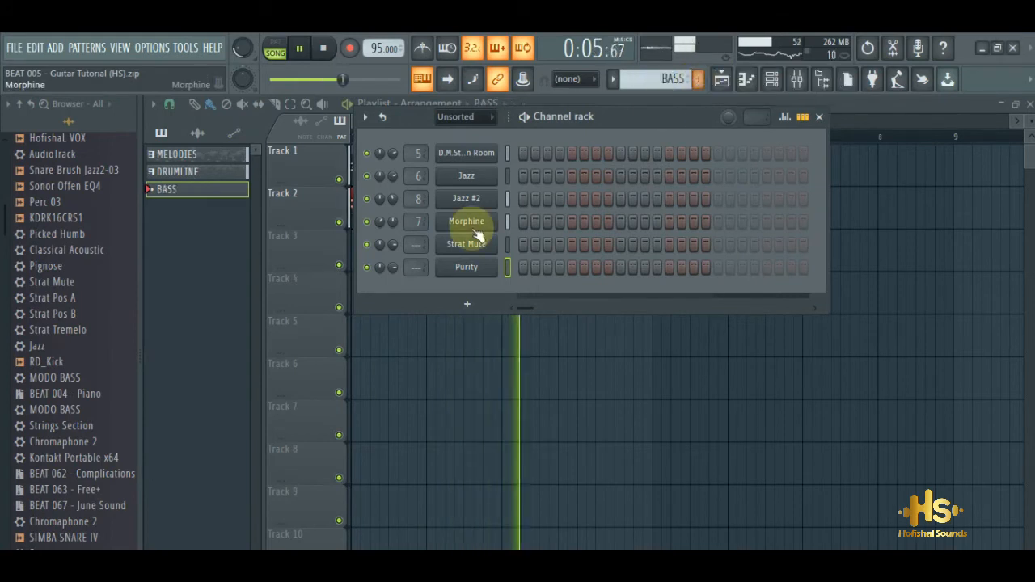
Step: Place the BASS pattern at bar 1 on playlist track 4, giving the track the pattern's name
click(278, 239)
drag(203, 193, 310, 289)
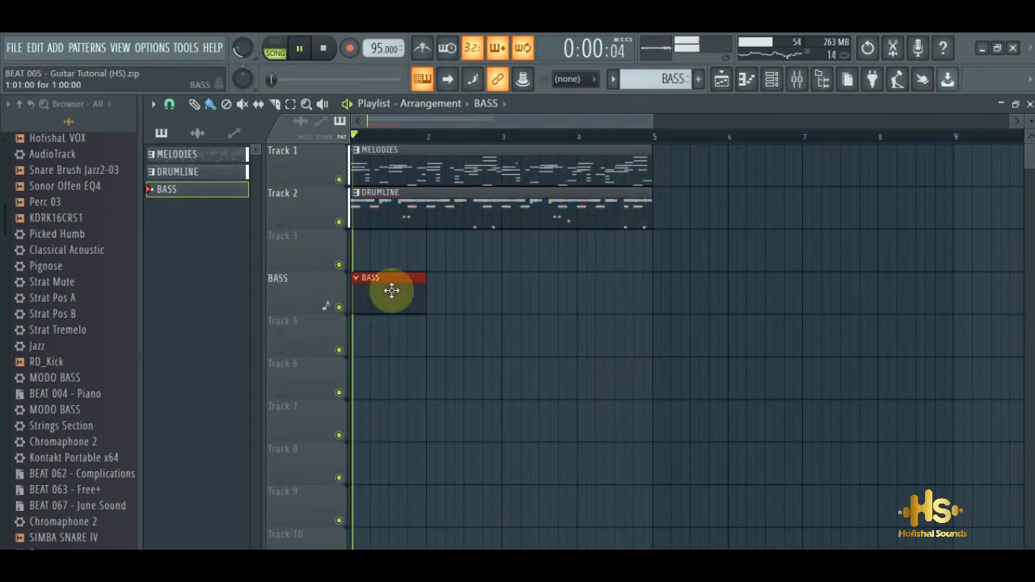
drag(653, 119, 555, 118)
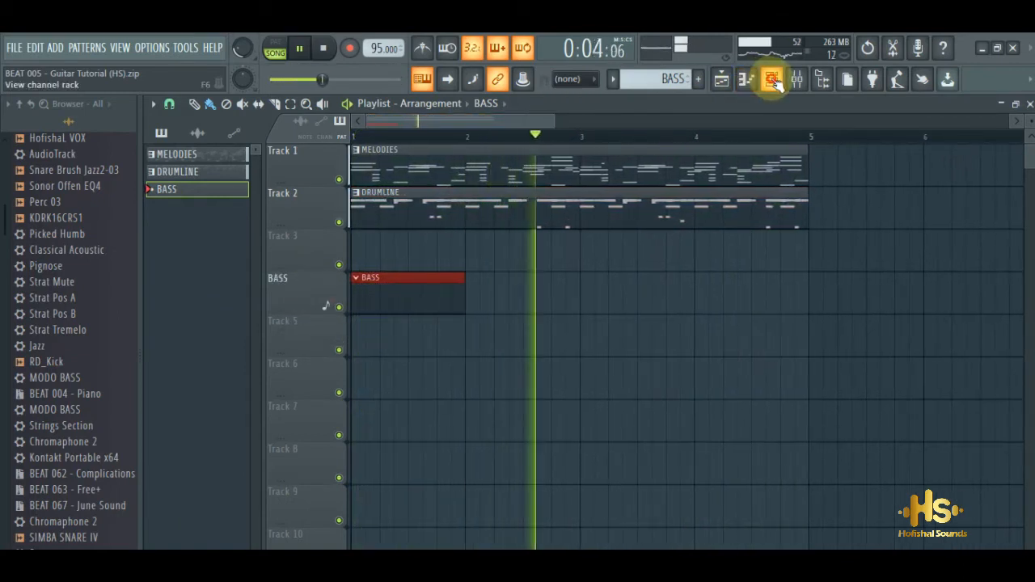
Step: Open the piano roll of the Purity channel for the BASS pattern and stop playback
click(771, 78)
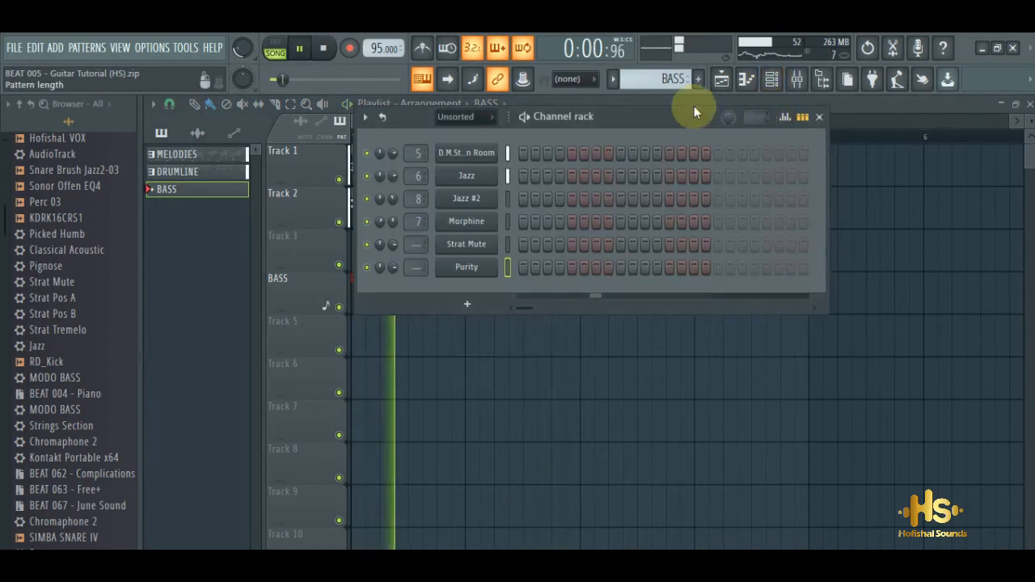
click(465, 265)
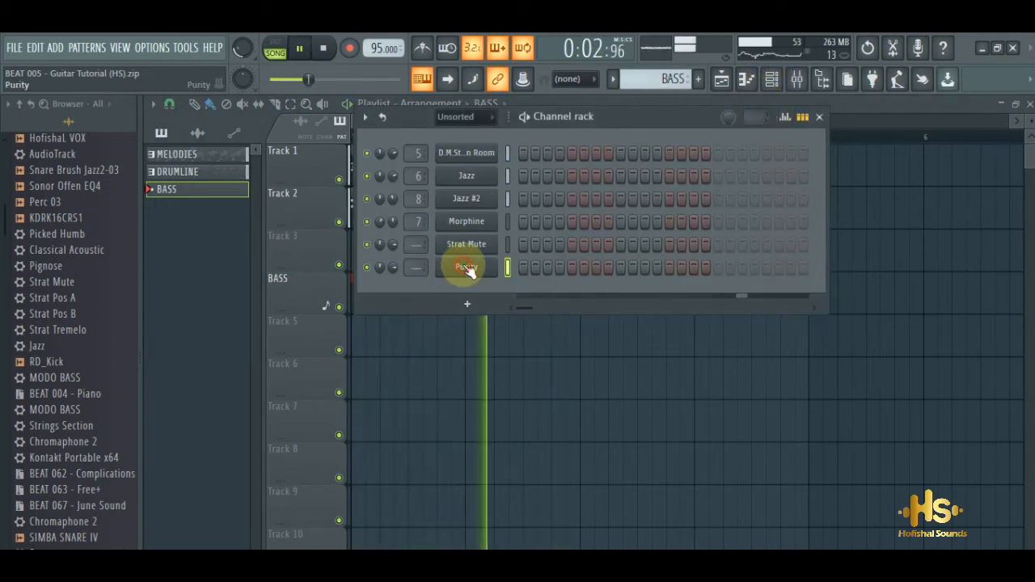
right_click(492, 265)
click(530, 268)
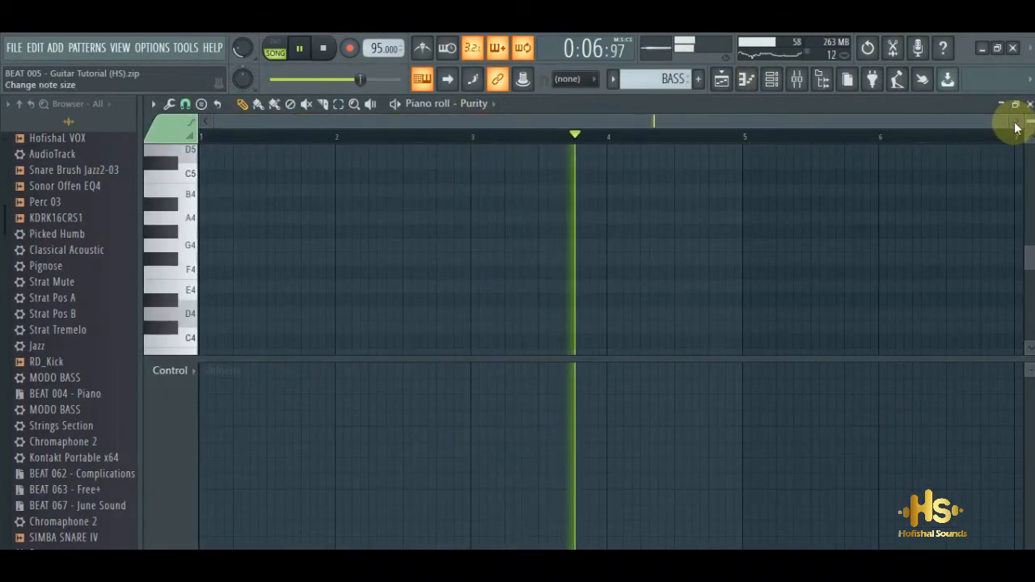
drag(1007, 121, 896, 121)
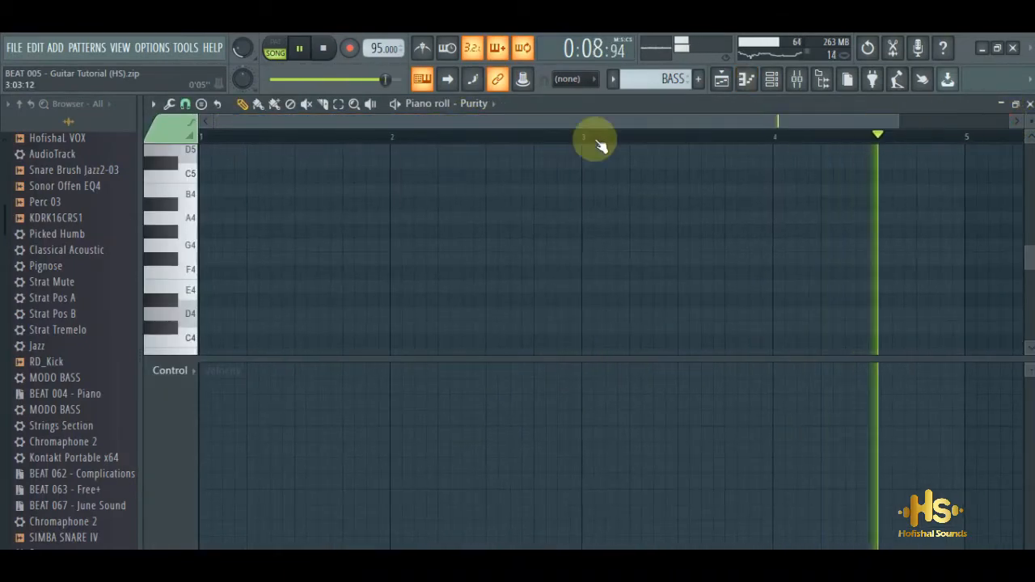
key(space)
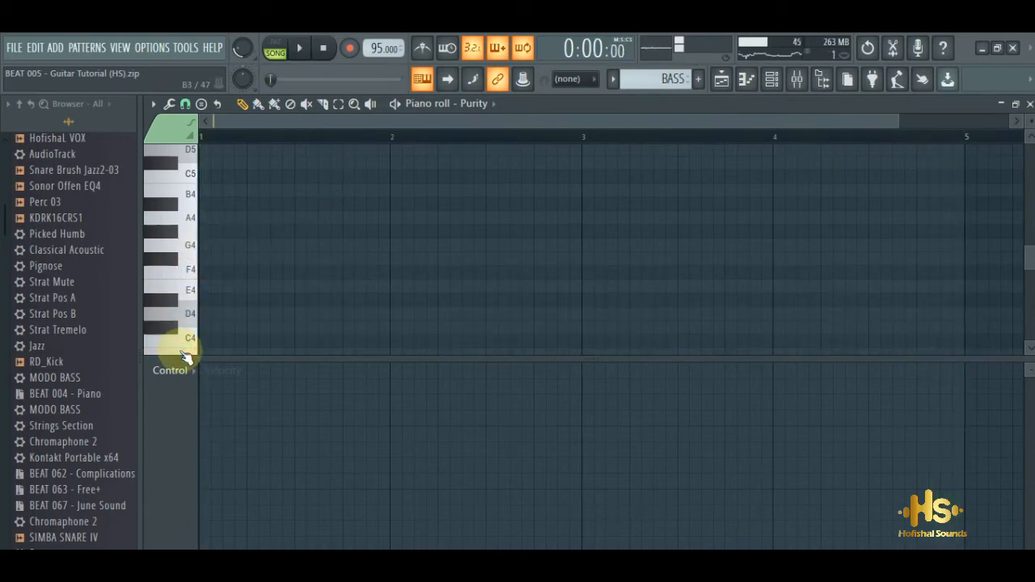
Step: Place a B5 note two sixteenths long at the start of bar 1 and an E6 note from sixteenth step 3
scroll(194, 356, up, 2)
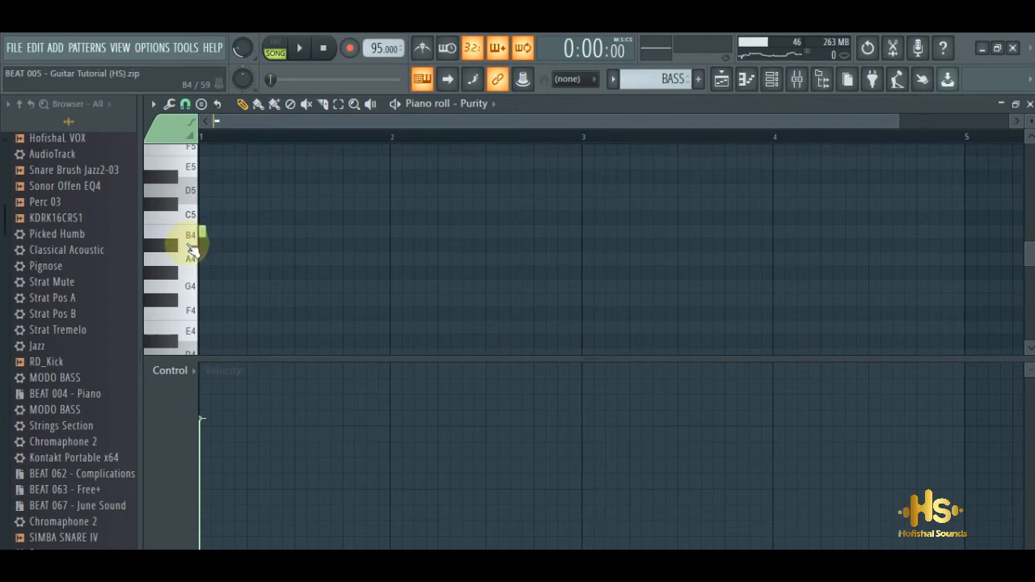
scroll(176, 252, up, 6)
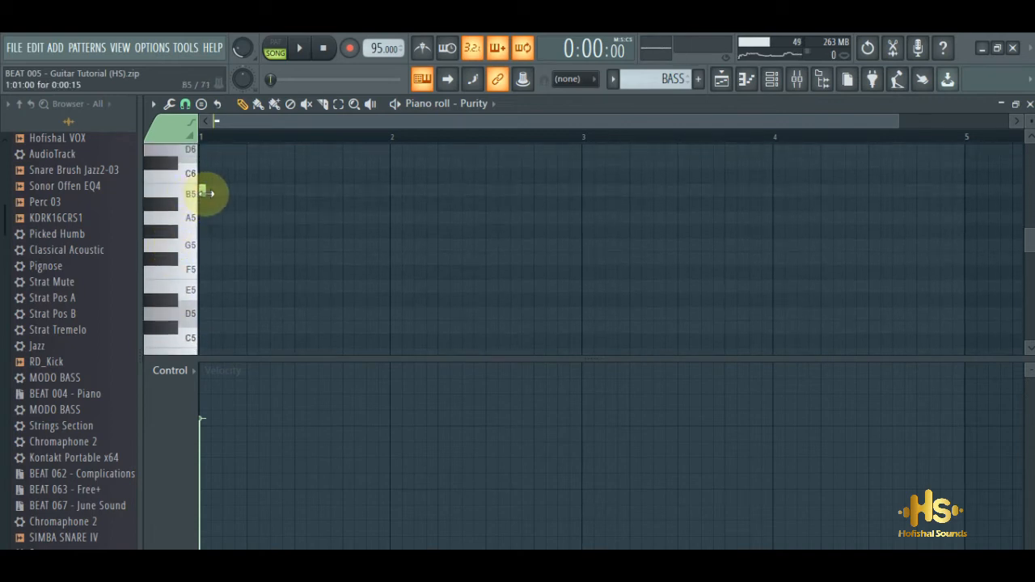
drag(895, 117, 566, 119)
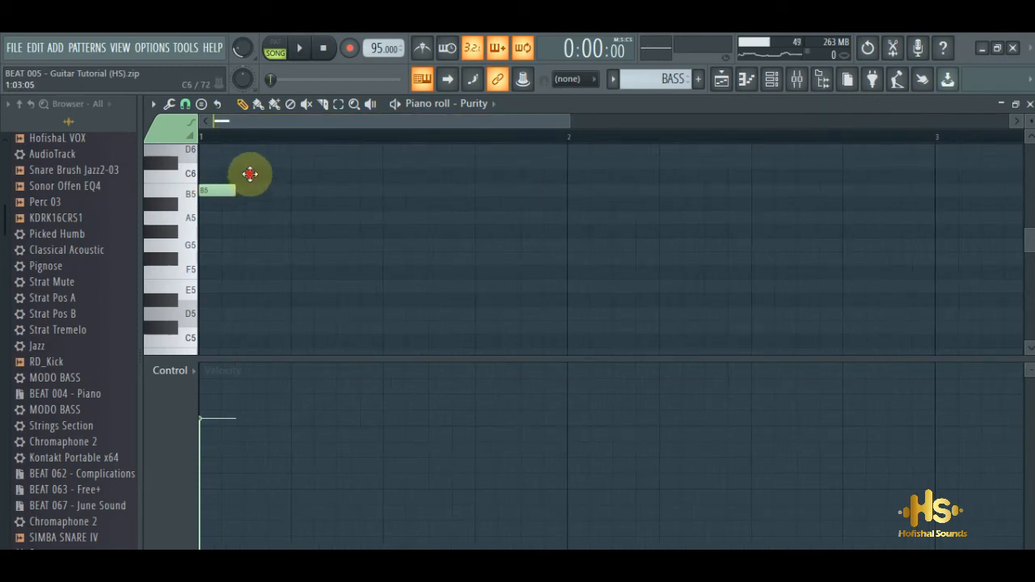
mouse_move(254, 150)
mouse_down()
mouse_move(250, 139)
mouse_move(251, 167)
mouse_up()
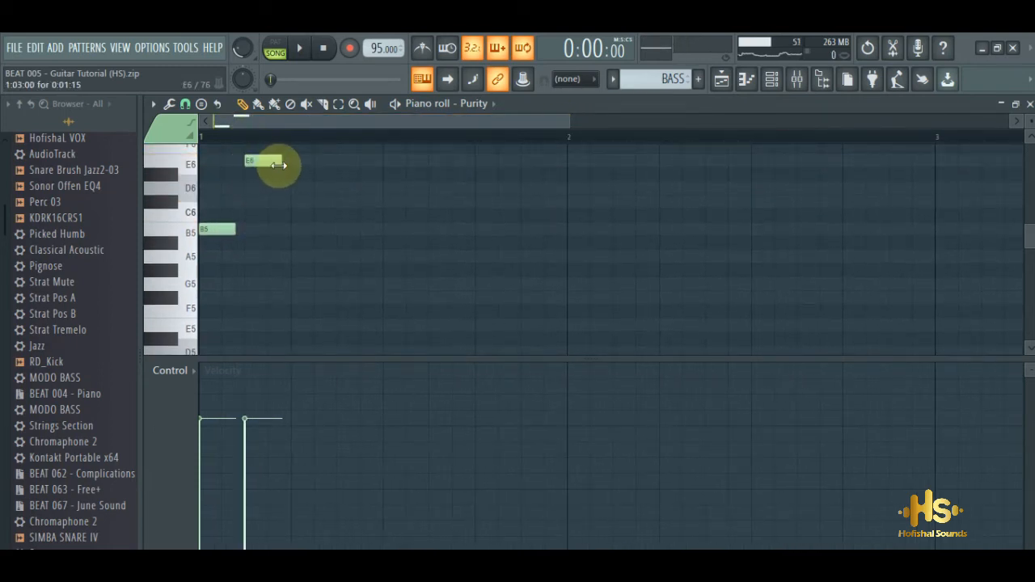
key(space)
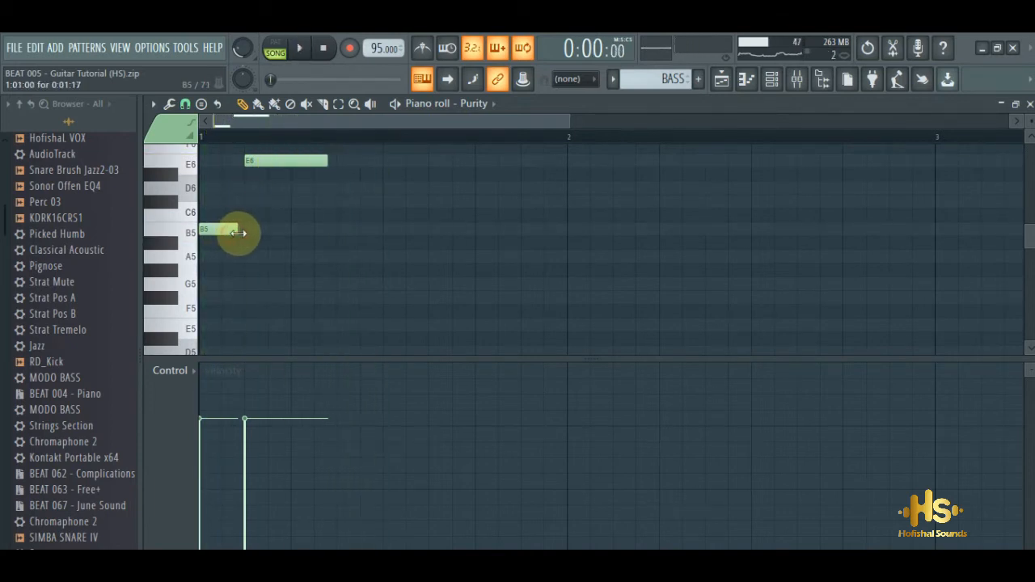
key(space)
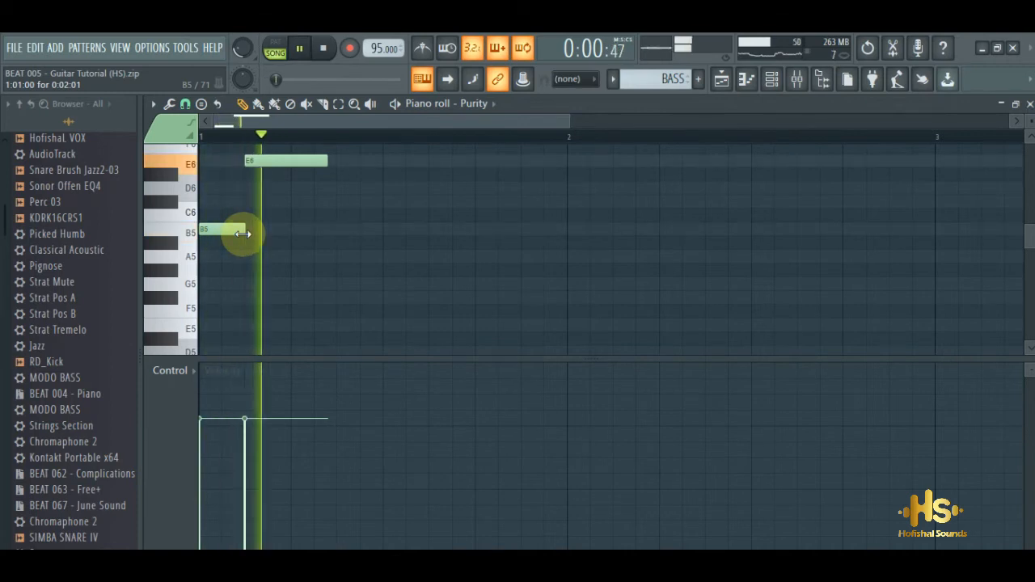
scroll(243, 233, up, 3)
key(space)
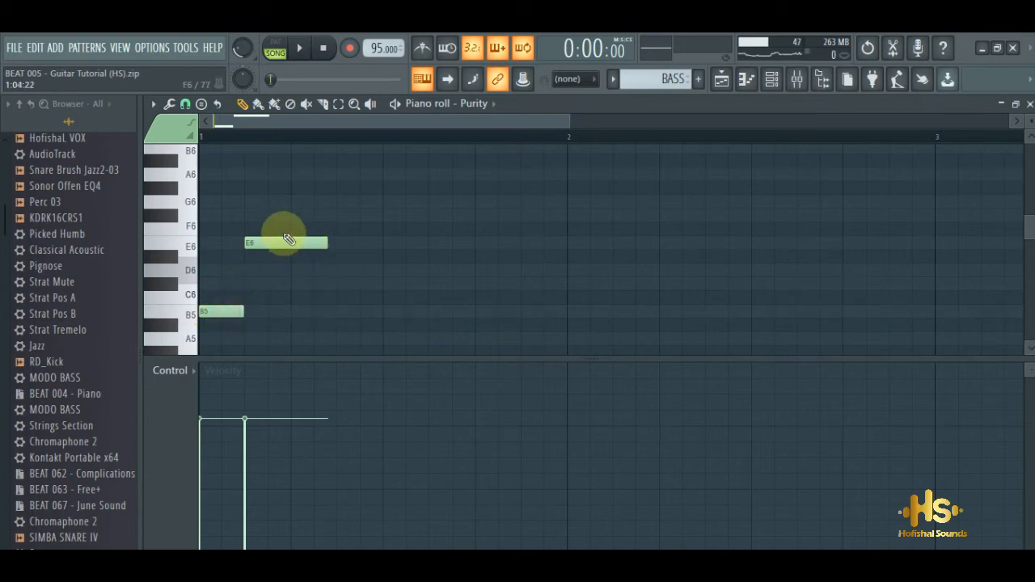
Step: Set bar 1 as the loop range and lengthen the E6 note to six sixteenths while it plays
click(249, 242)
key(ctrl+Return)
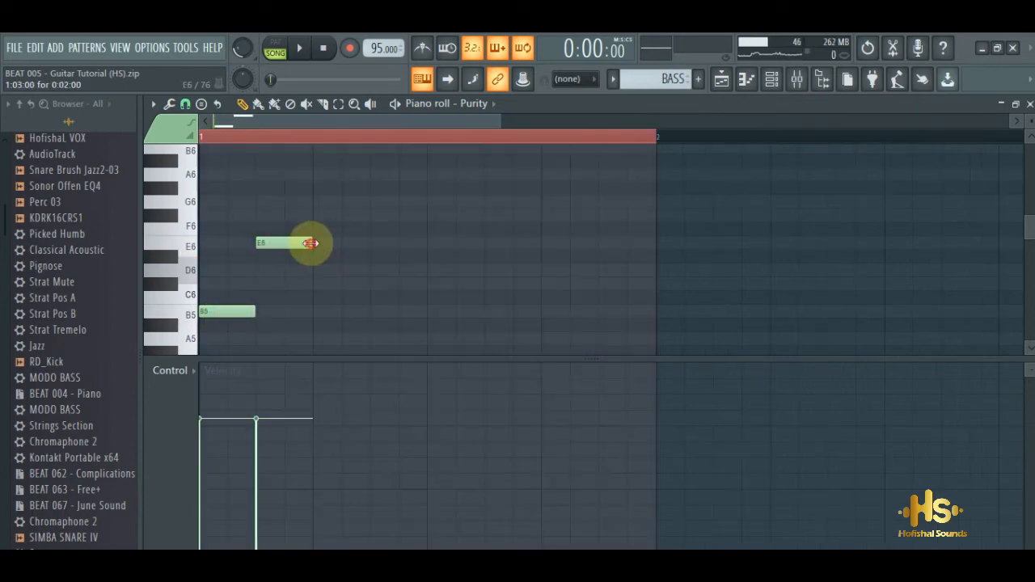
key(space)
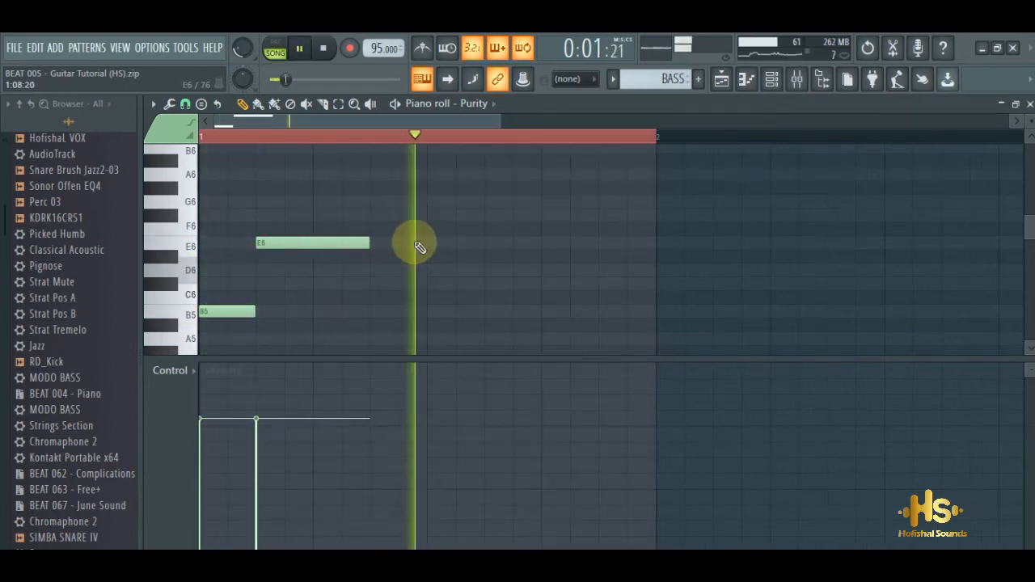
drag(369, 243, 427, 243)
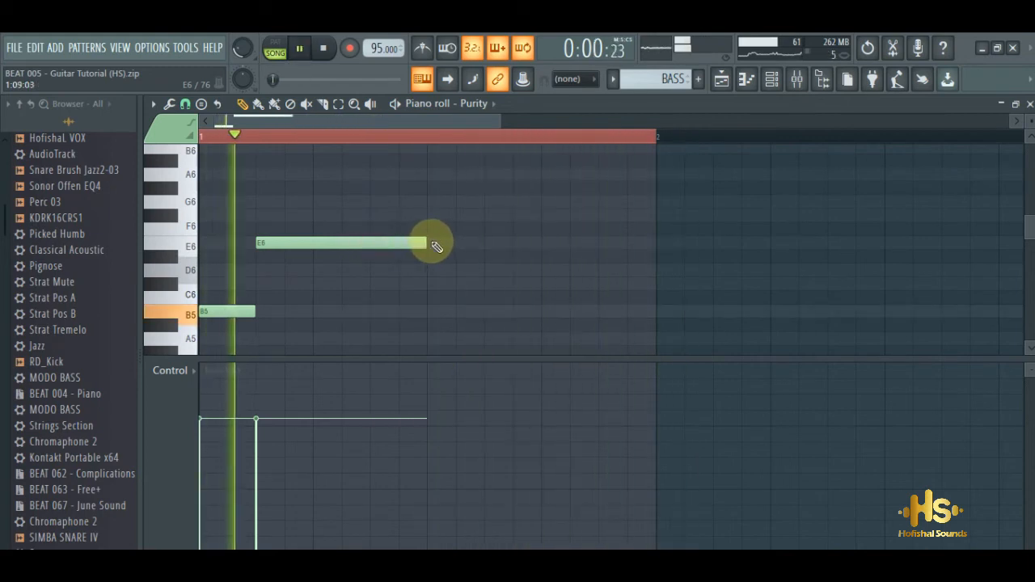
Step: Transpose both bass notes down one octave to B4 and E5 and stop playback
scroll(436, 246, down, 3)
scroll(437, 246, down, 2)
key(space)
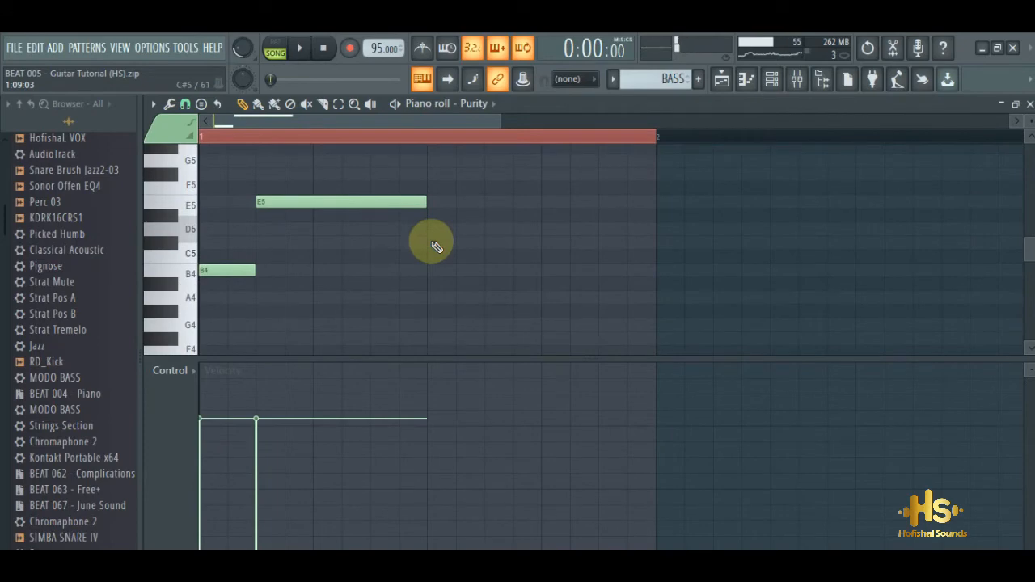
Step: Add a two-sixteenth D5 note on step 9 and a six-sixteenth F#5 note on step 11, then play the bar
drag(438, 266, 433, 232)
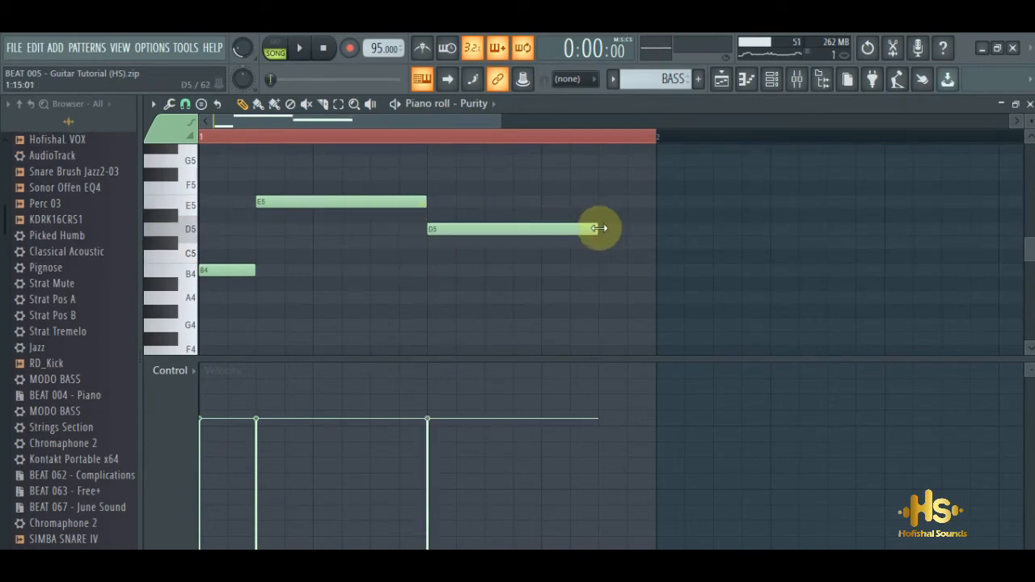
drag(490, 215, 492, 172)
key(space)
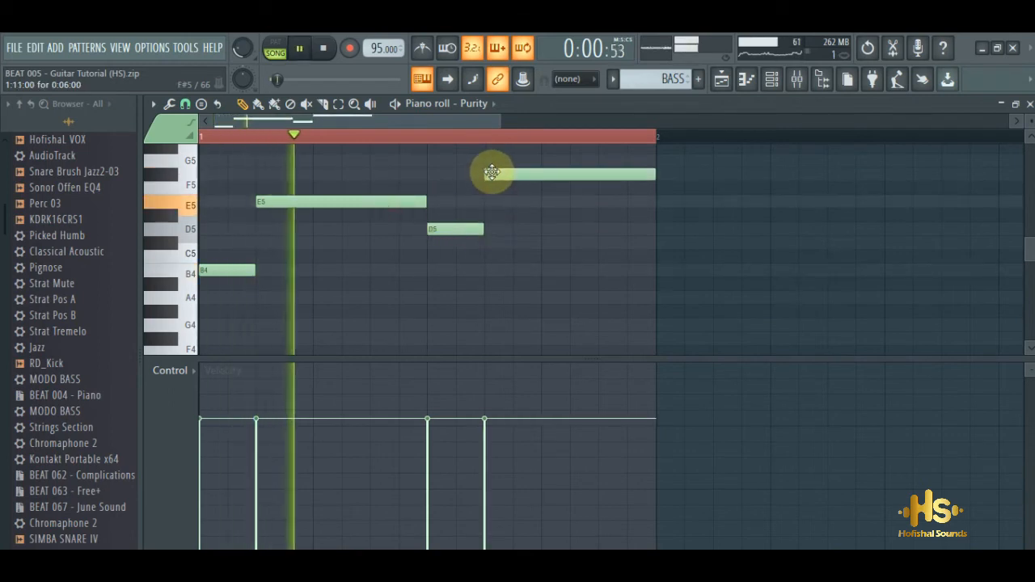
Step: Copy the four-note bass phrase from bar 1 into bar 2 and play the arrangement without the loop range
drag(504, 121, 686, 113)
key(space)
drag(538, 302, 203, 171)
drag(202, 273, 480, 253)
drag(600, 122, 857, 121)
key(space)
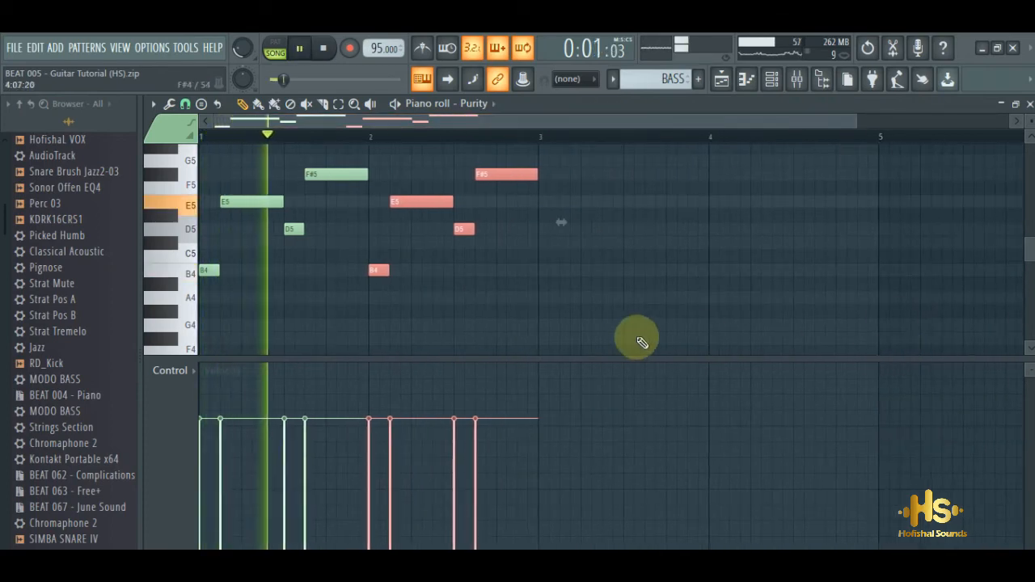
Step: Copy the two-bar bass phrase into bars 3 and 4 and check the BASS clip in the playlist
drag(585, 302, 162, 169)
drag(206, 279, 545, 279)
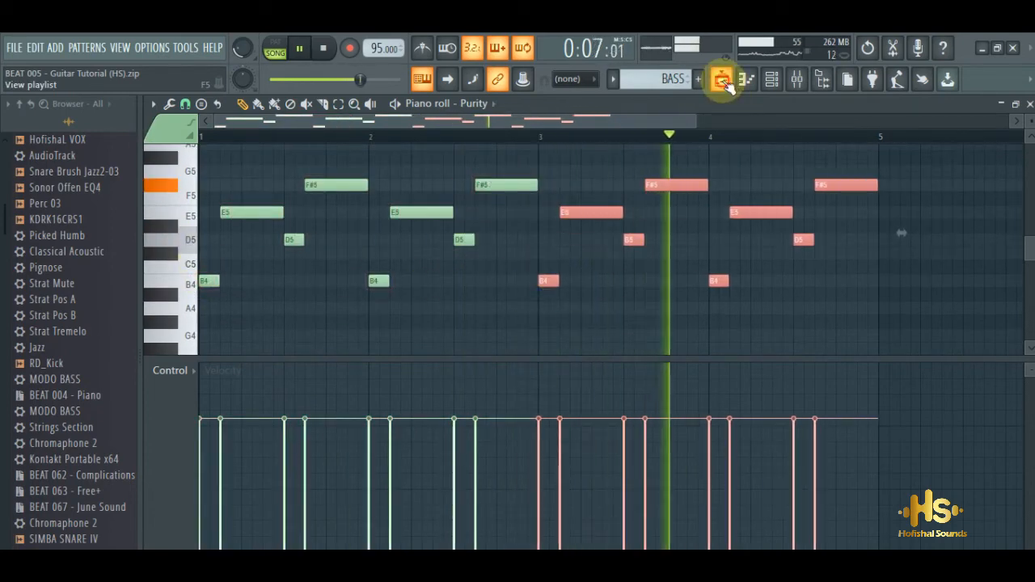
click(720, 79)
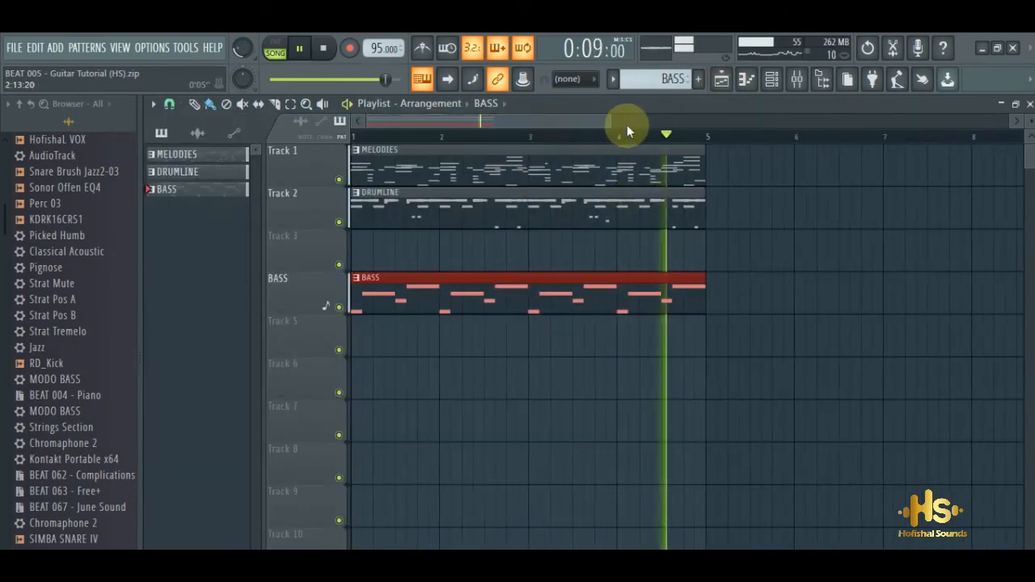
click(745, 79)
ctrl+click(467, 273)
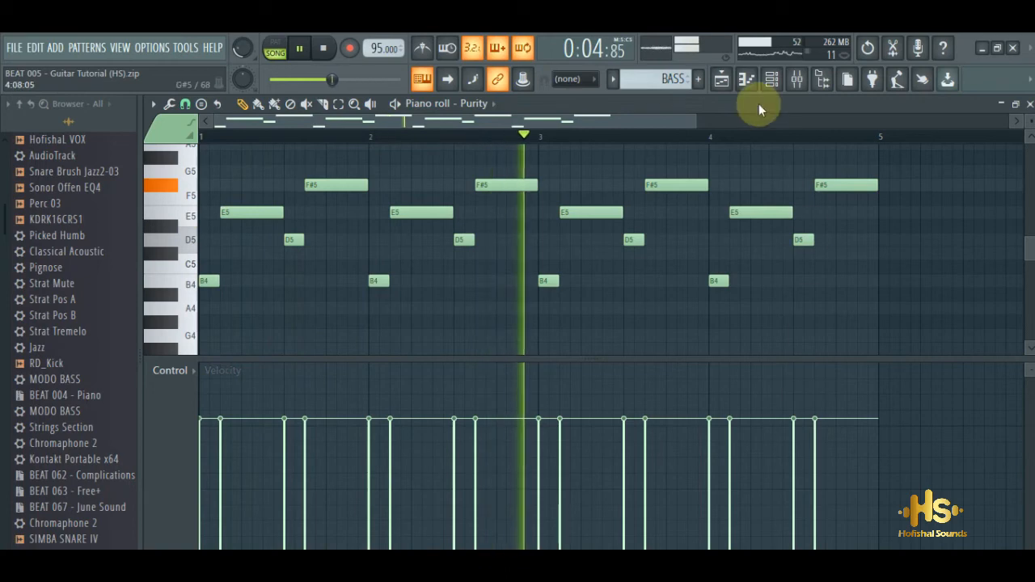
Step: Stop playback and rename the Purity channel to Bass in the channel rack
click(770, 81)
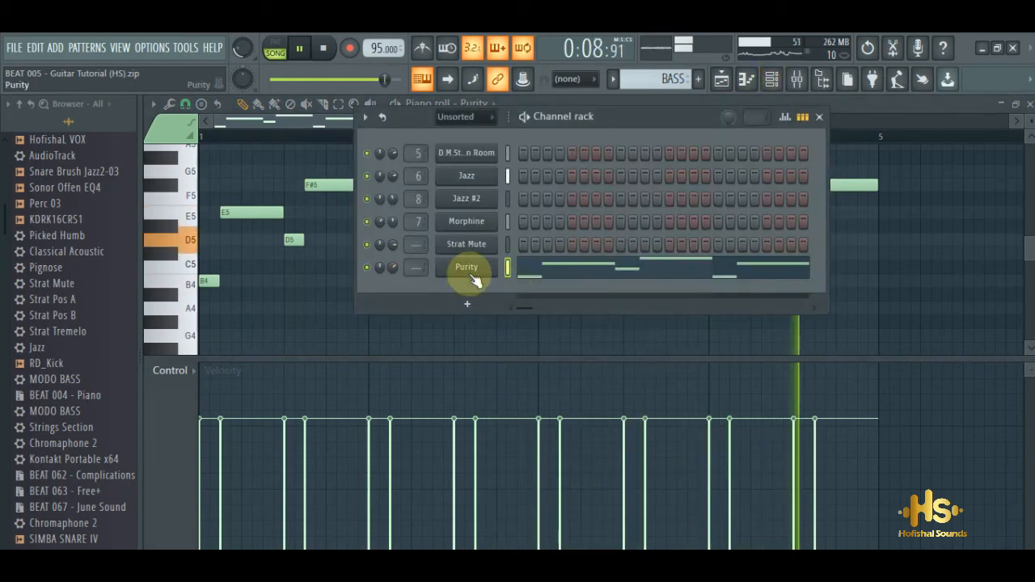
key(space)
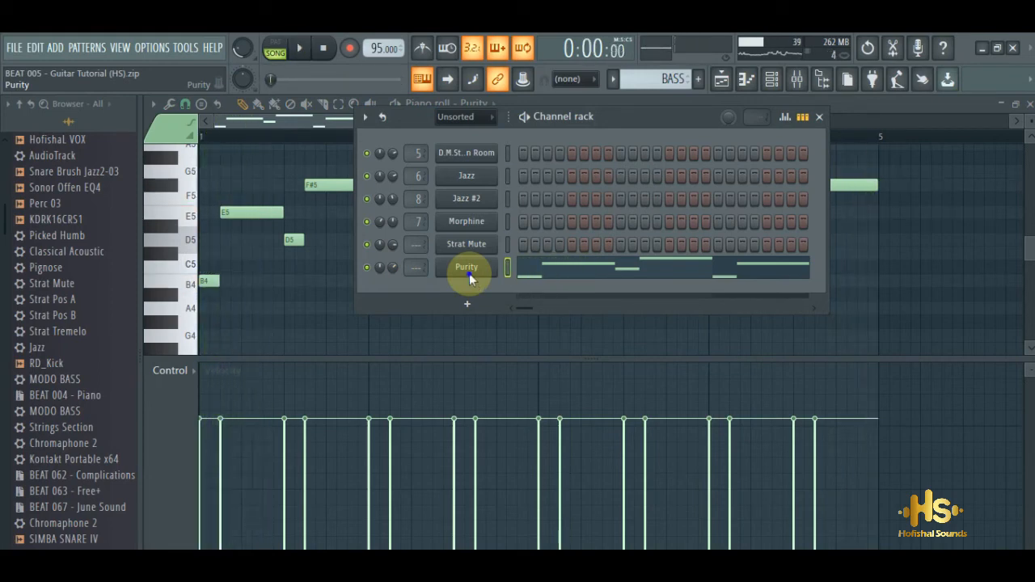
right_click(477, 275)
click(594, 301)
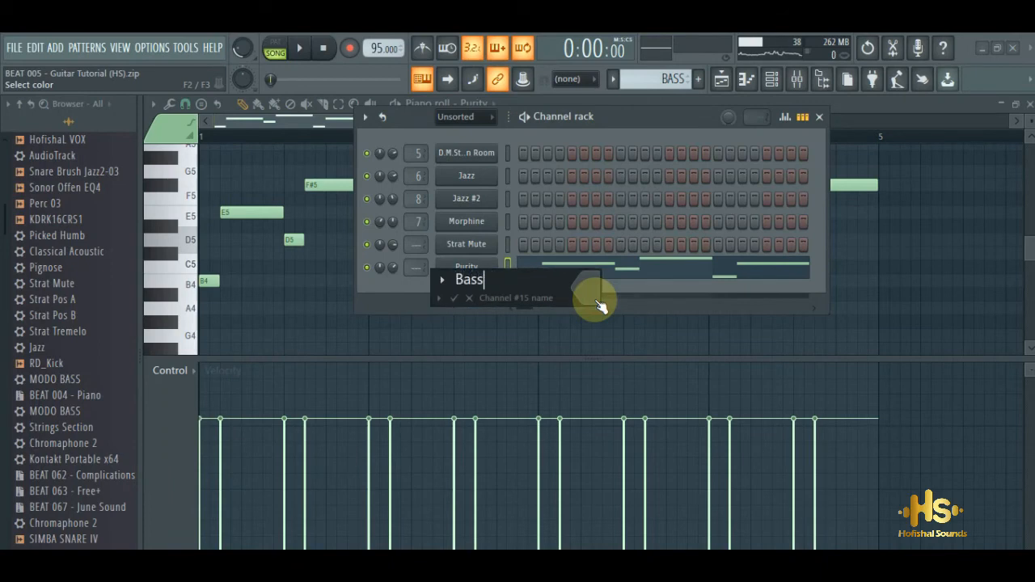
key(Return)
Step: Play the arrangement with the bass line in the playlist, stop it and return to the channel rack
key(space)
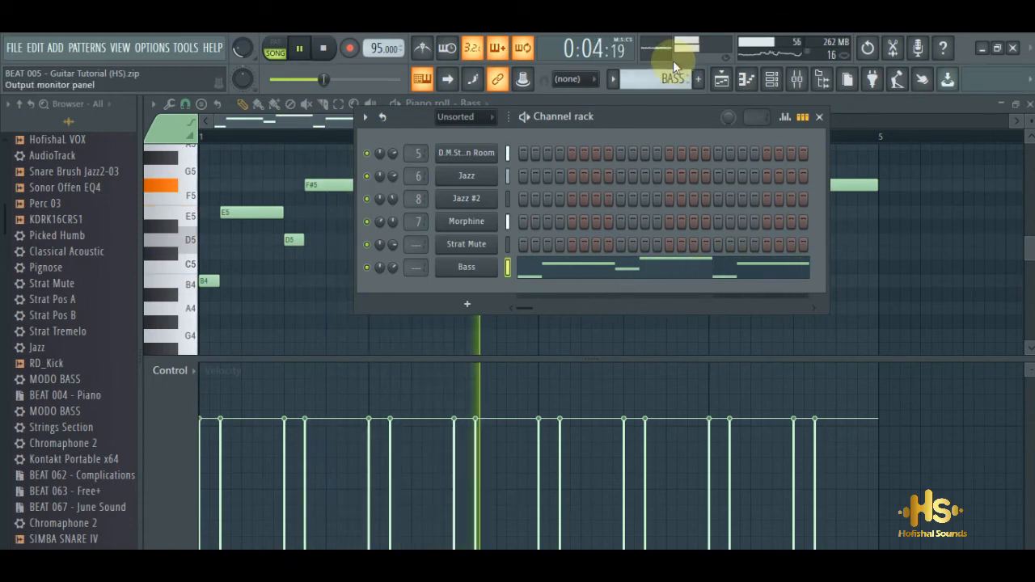
click(721, 79)
drag(612, 121, 628, 118)
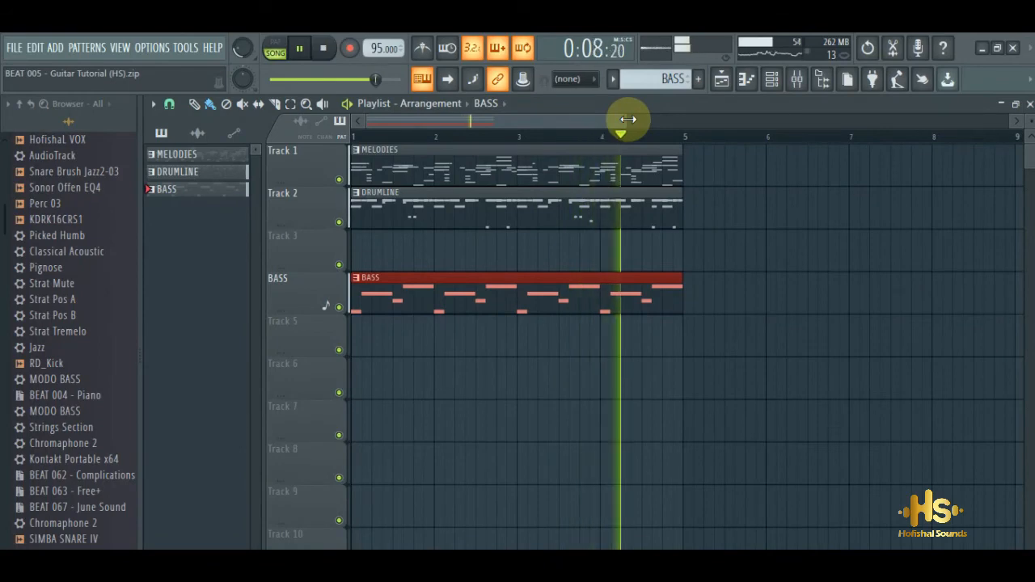
key(space)
key(F6)
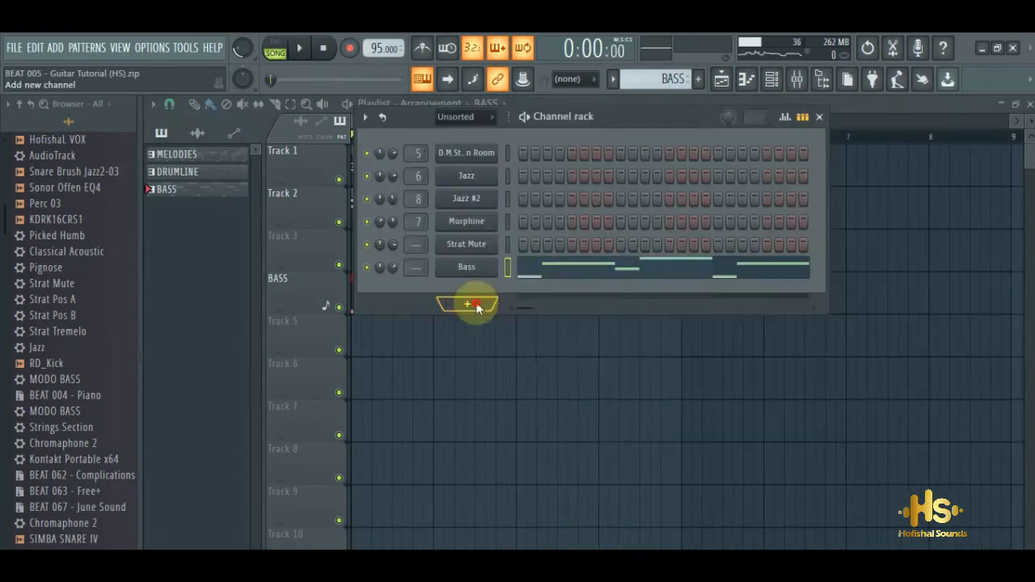
Step: Add a Hypersonic instrument channel to the channel rack and close its plugin window
click(476, 301)
click(480, 64)
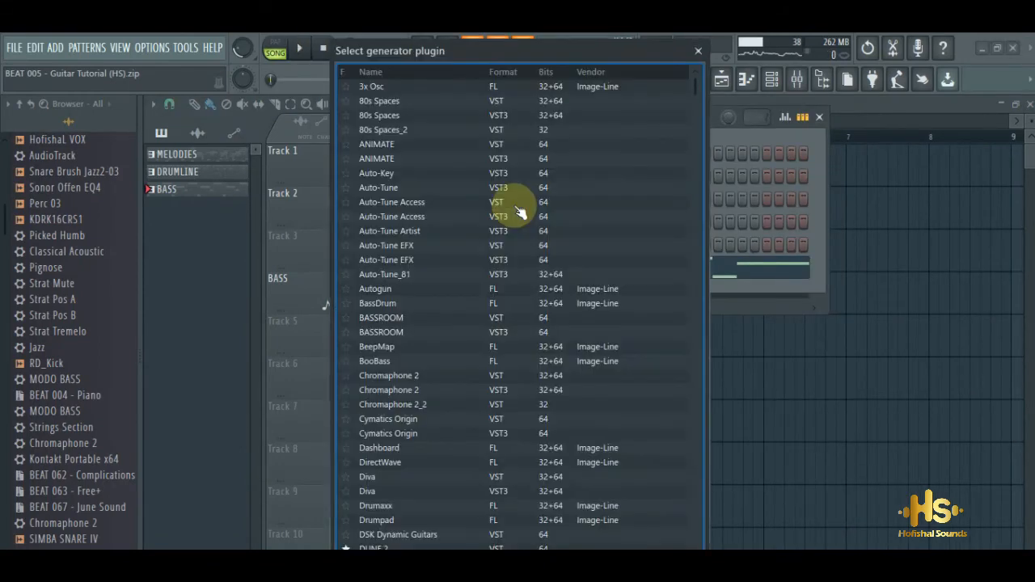
text(hy)
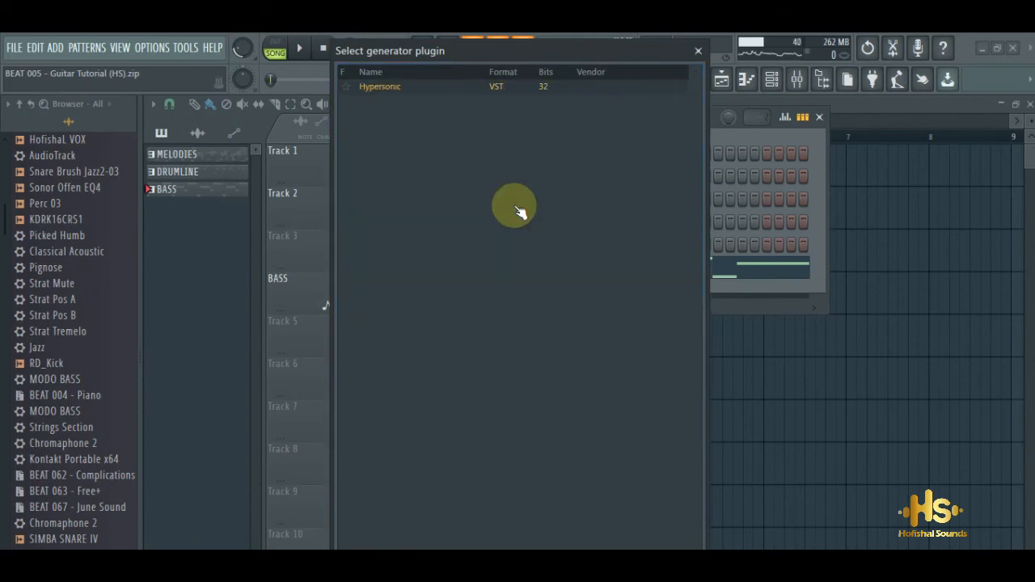
click(409, 86)
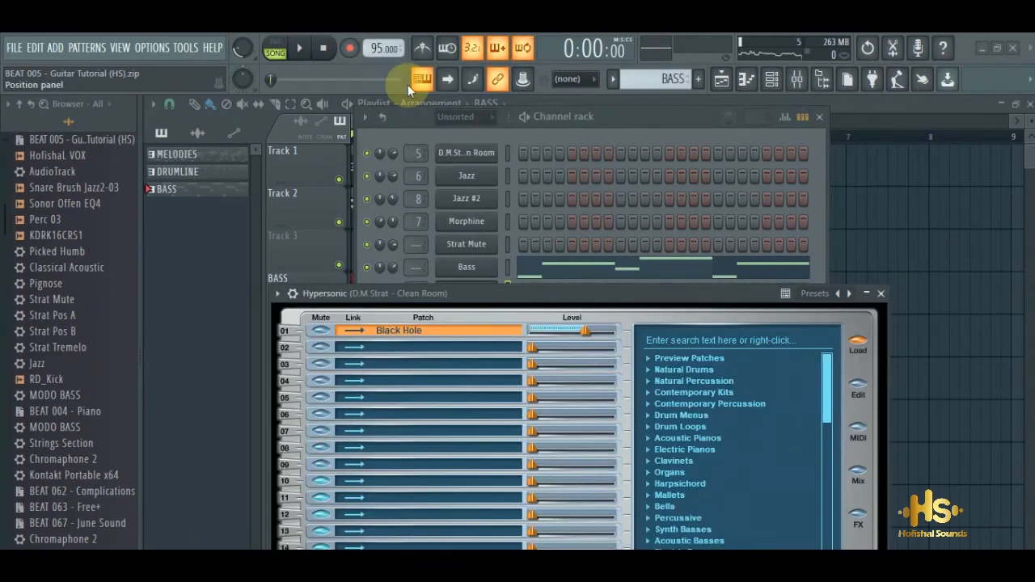
click(291, 228)
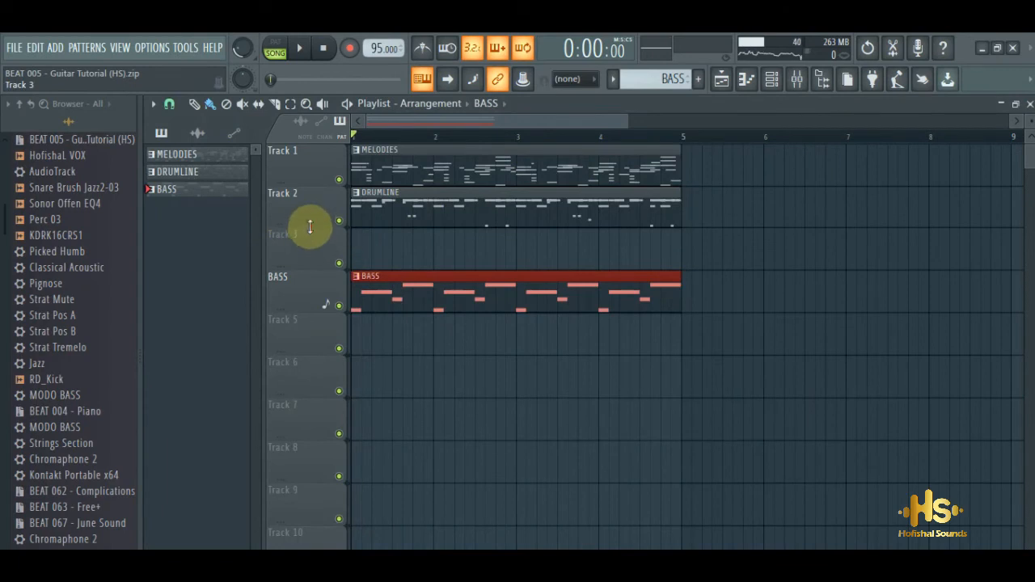
drag(310, 227, 305, 229)
Step: Create a new pattern named ROLLS
click(772, 80)
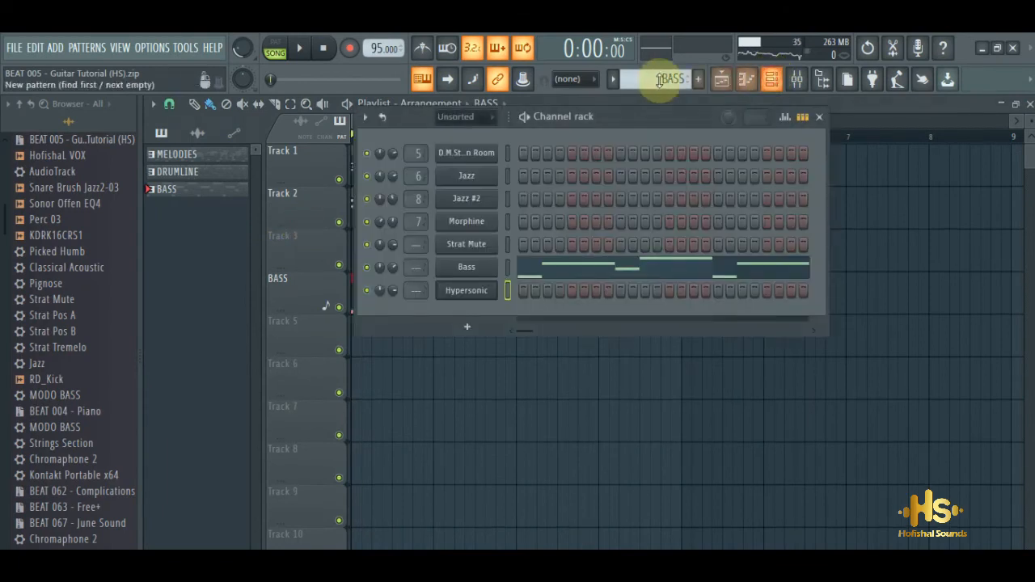
click(698, 78)
text(ROLLS)
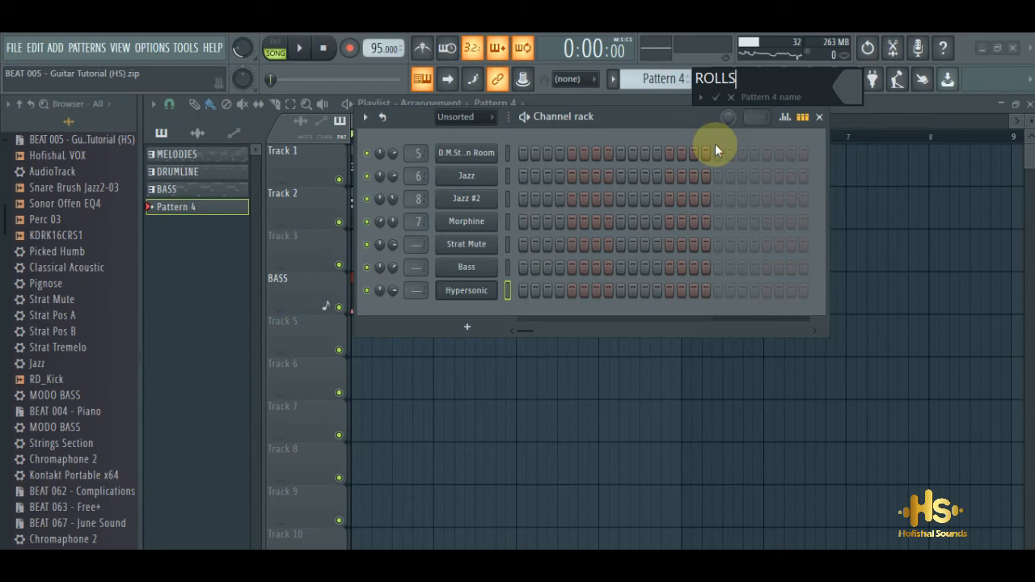
key(Return)
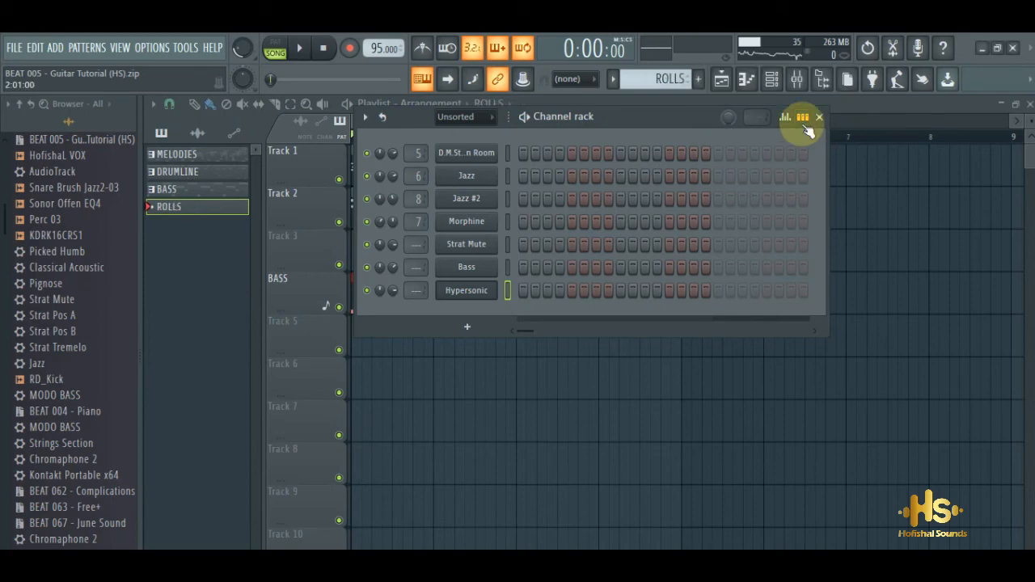
Step: Duplicate the MELODIES, DRUMLINE and BASS clips into bars 5 to 8 of the playlist
click(899, 100)
drag(628, 121, 961, 121)
drag(564, 354, 349, 161)
drag(415, 196, 544, 189)
Step: Place a one-bar ROLLS clip on Track 5 at bar 4 and play the arrangement around it
key(space)
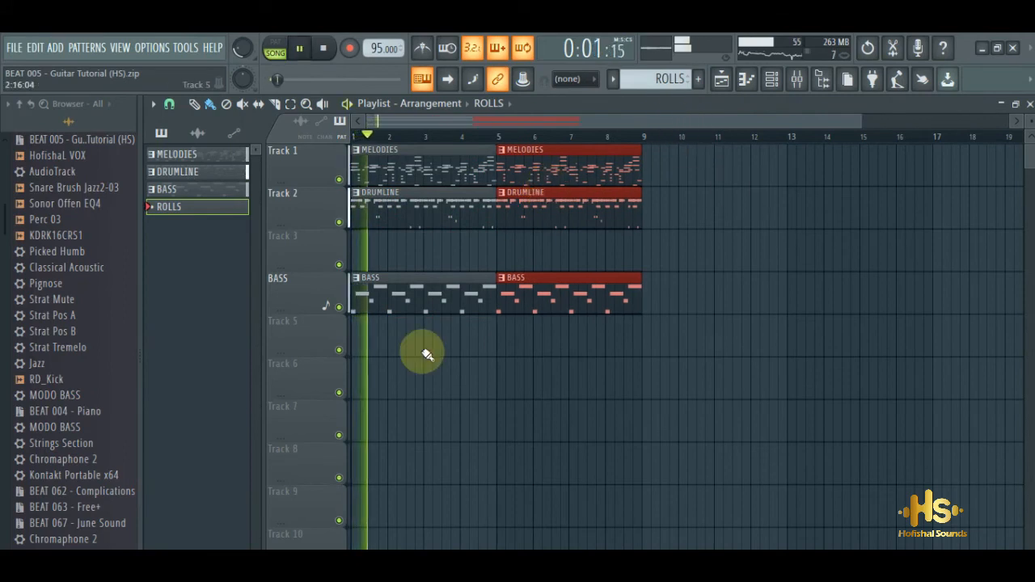
click(473, 340)
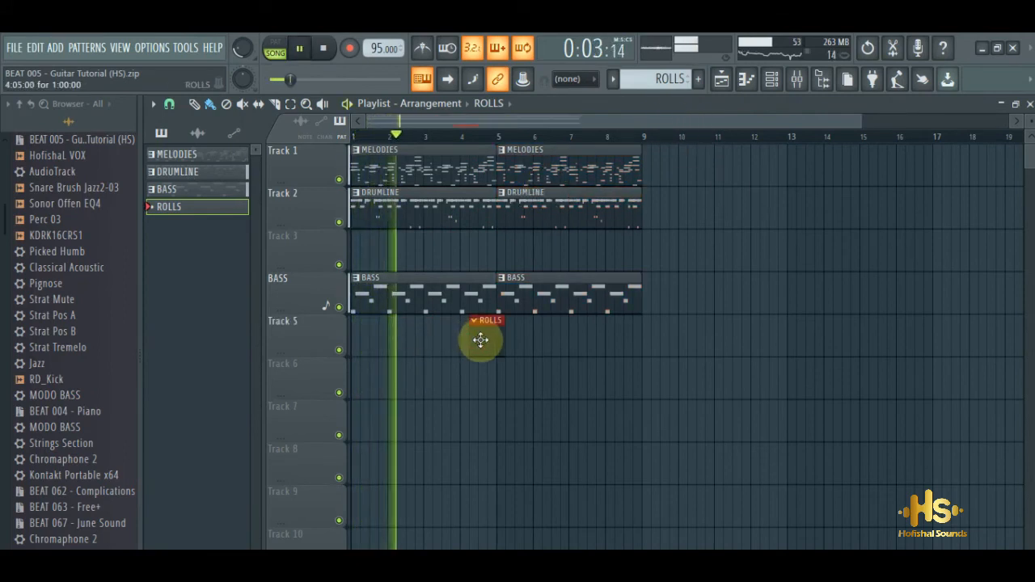
click(464, 137)
key(space)
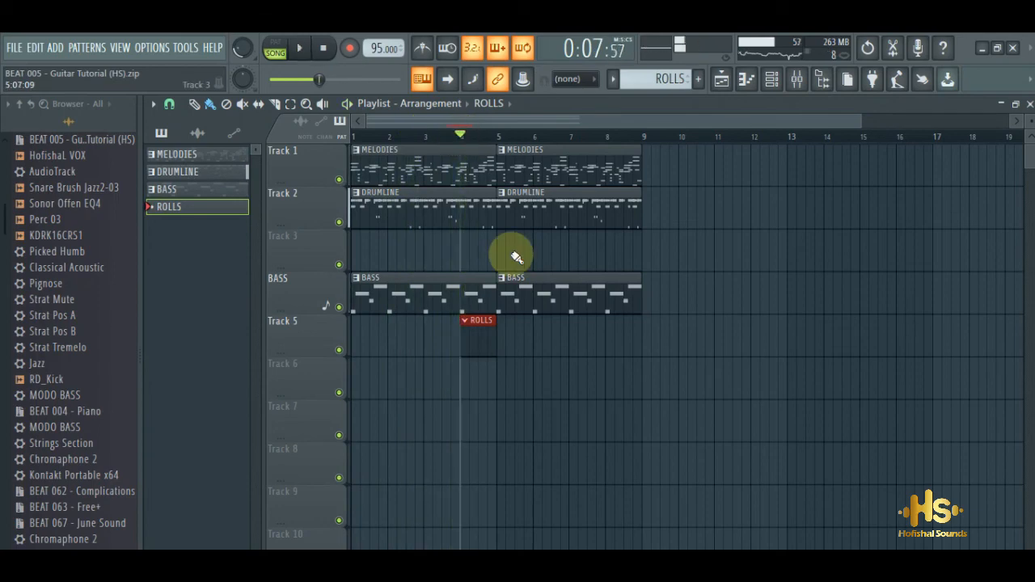
Step: Load the Classic Natural Drums patch from Natural Drums into the Hypersonic channel and close the plugin
click(773, 79)
click(450, 291)
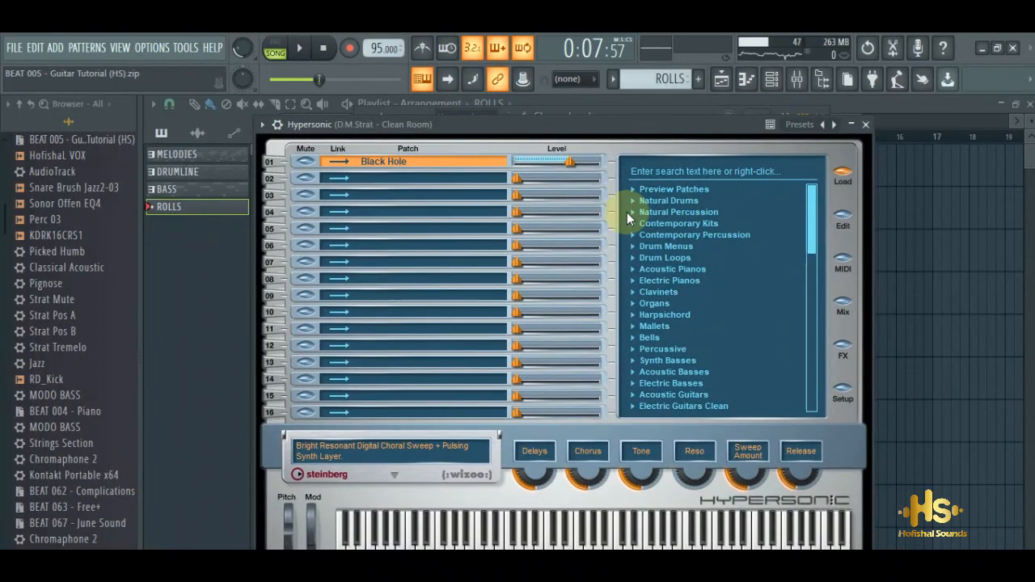
click(632, 211)
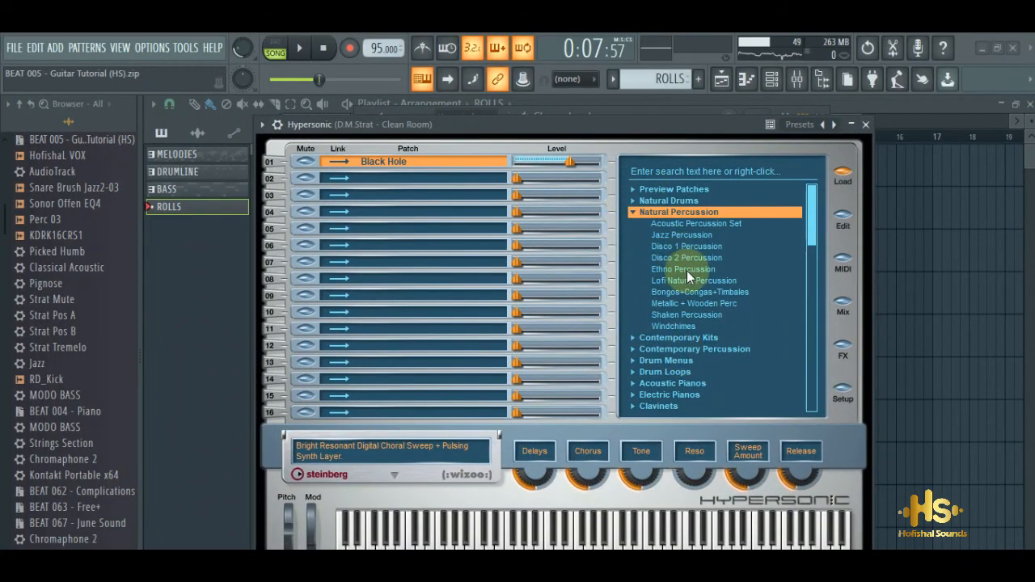
click(671, 247)
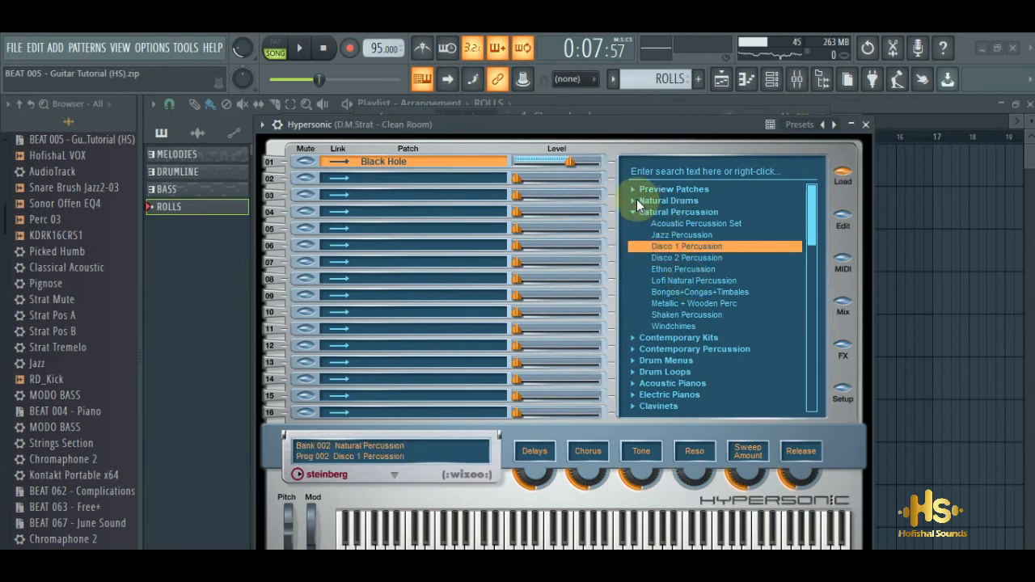
click(636, 200)
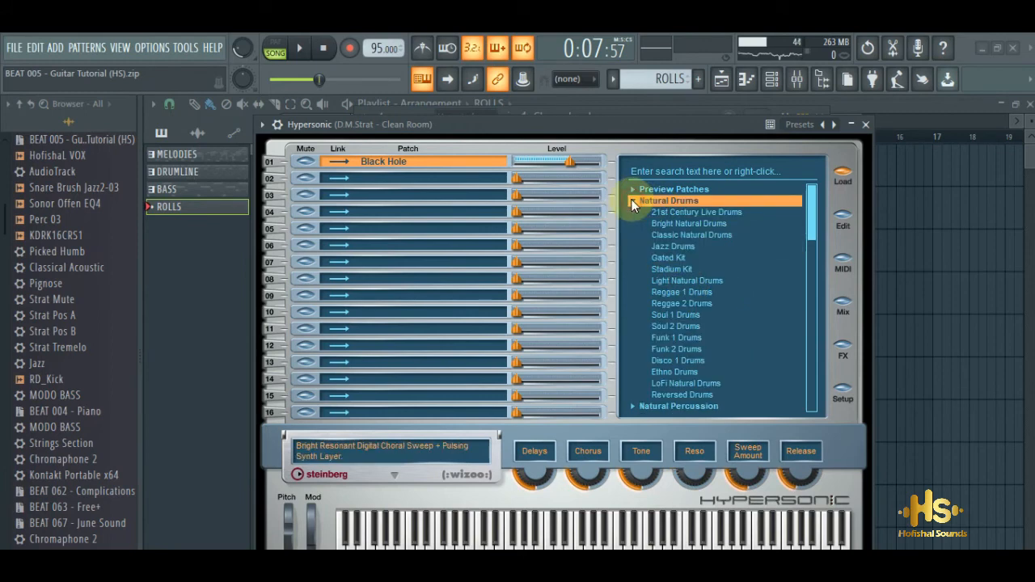
click(676, 235)
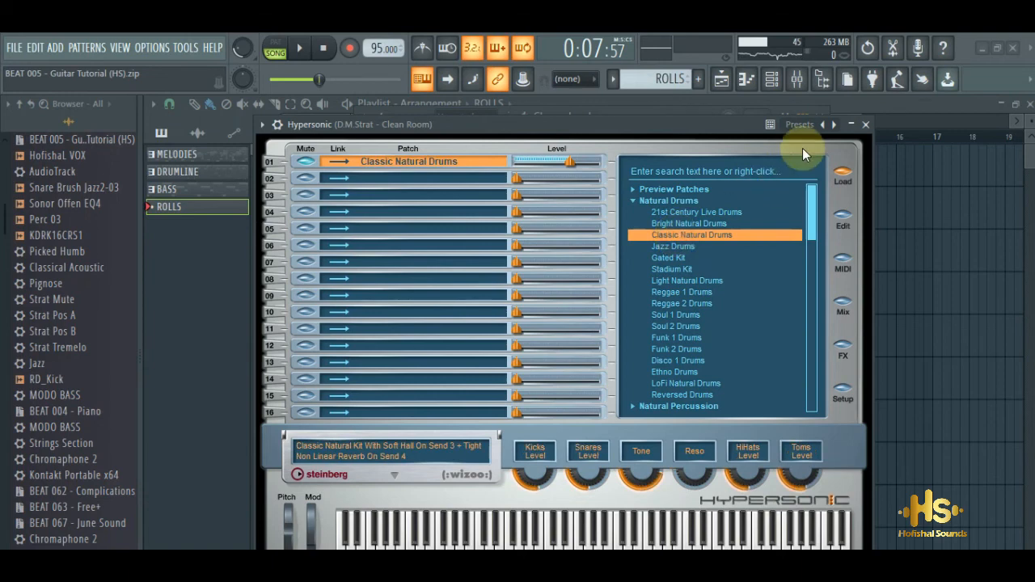
click(864, 126)
Step: Open the Hypersonic channel's piano roll and audition its low drum keys and the arrangement from bar 4
right_click(467, 293)
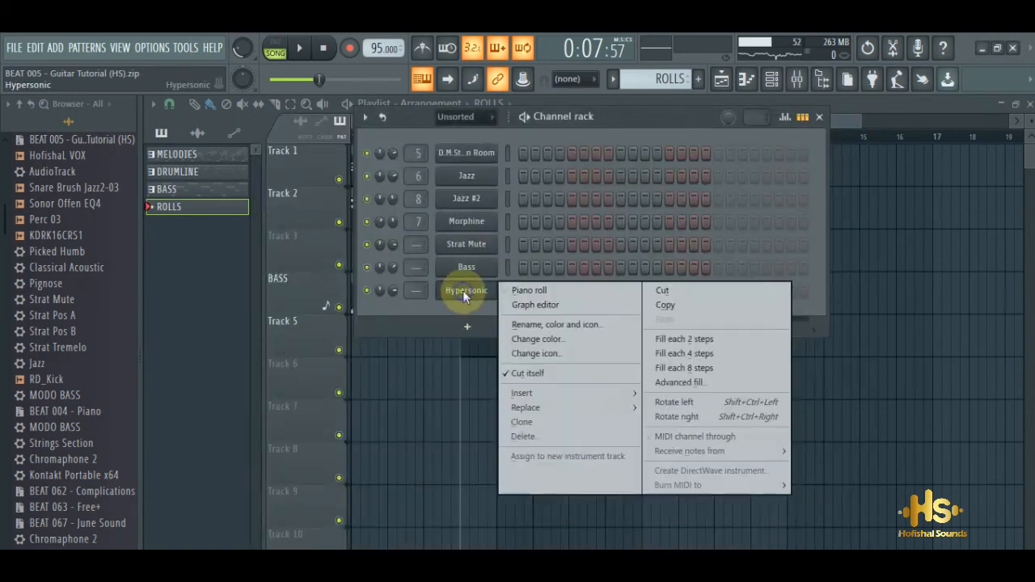
click(529, 293)
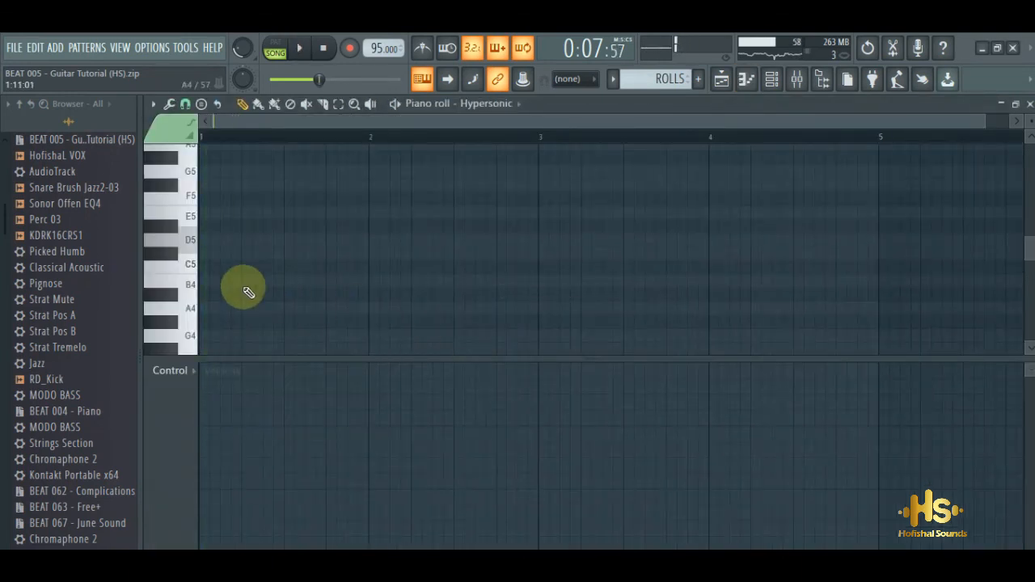
scroll(204, 411, down, 5)
click(183, 273)
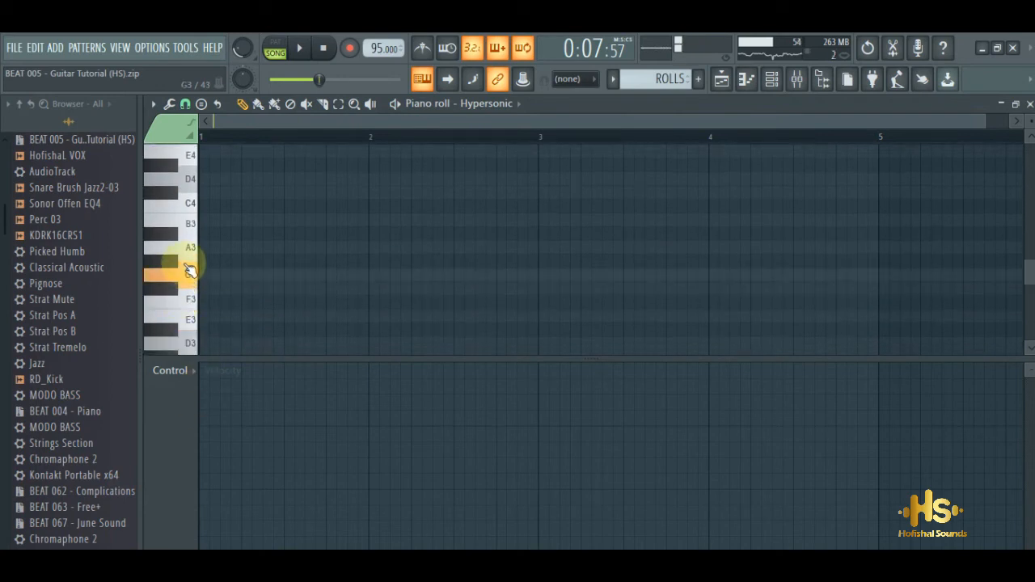
drag(178, 346, 183, 266)
key(space)
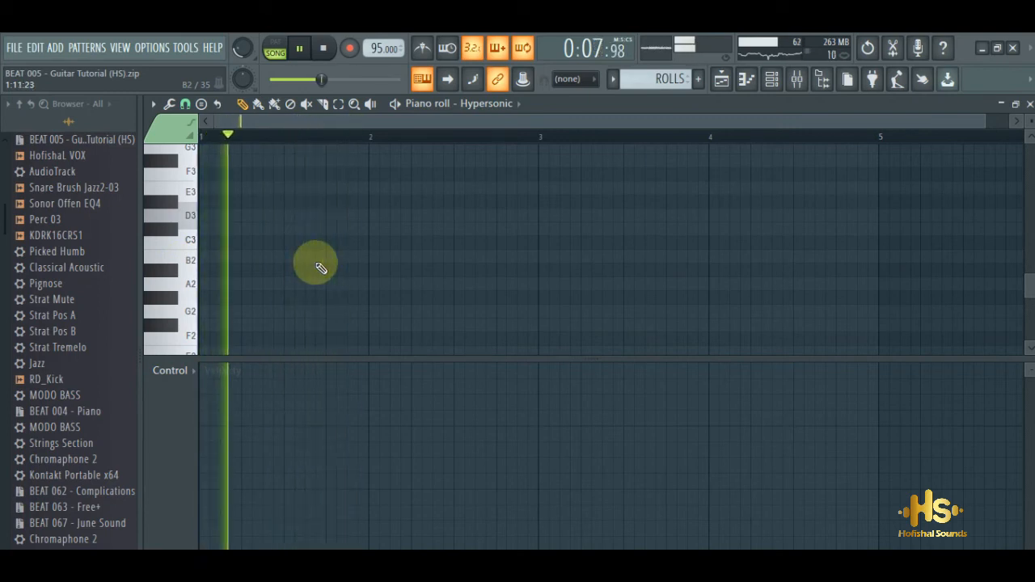
key(space)
Step: Place three one-step notes in bar 1: B2 at step 7, D3 at step 11 and C#3 at step 15
click(275, 258)
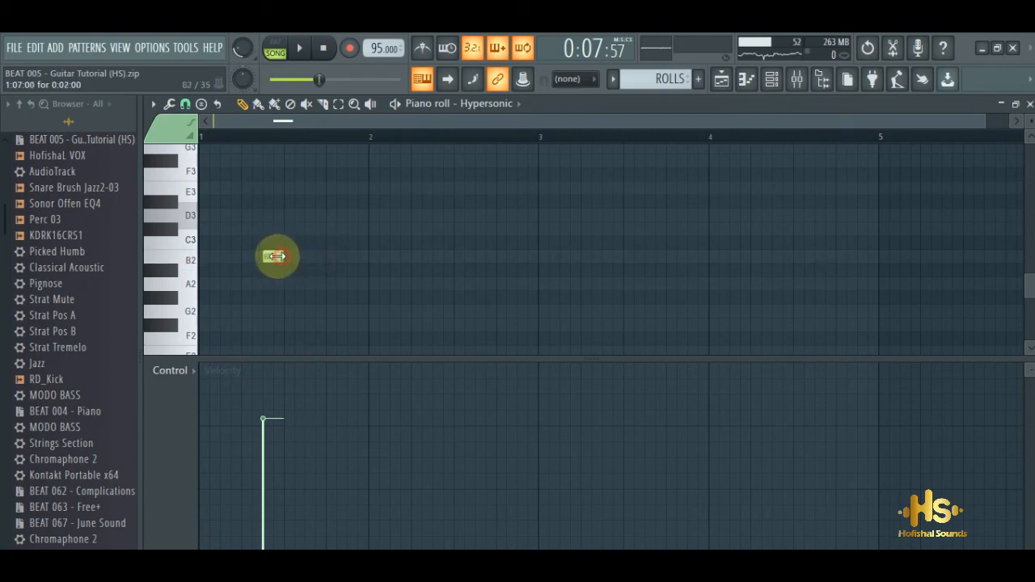
drag(315, 188, 309, 226)
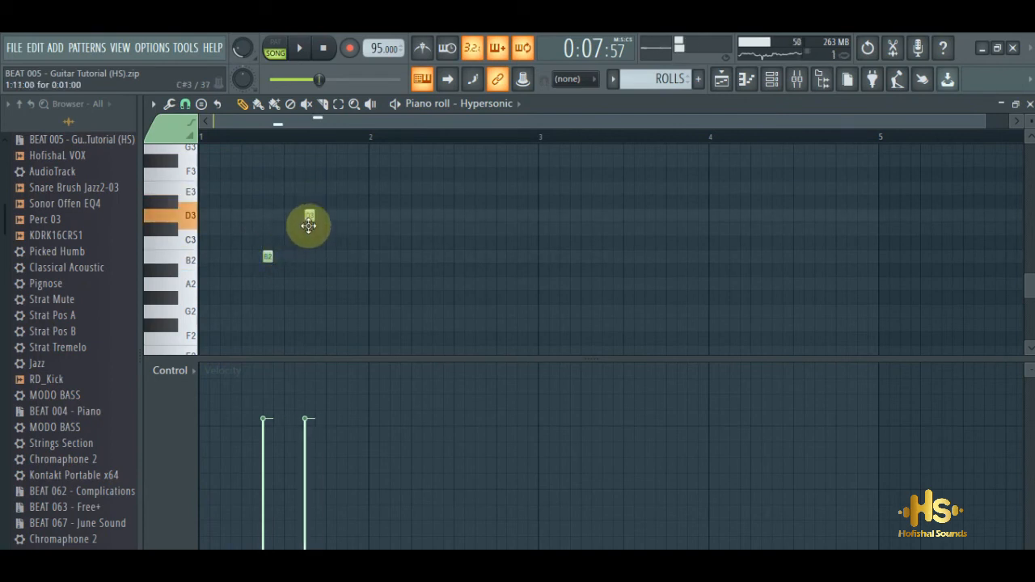
click(352, 218)
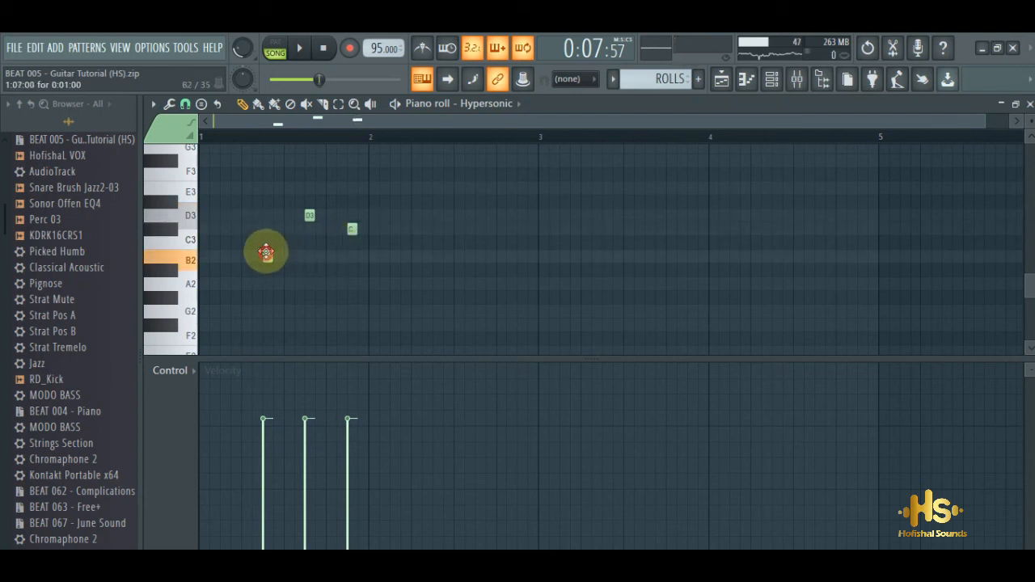
Step: Raise the note at step 15 to E3 and add B3 above the D3 note and C#4 above the E3 note
drag(266, 253, 271, 227)
drag(267, 254, 267, 255)
mouse_move(353, 218)
mouse_down()
mouse_move(353, 169)
mouse_move(350, 215)
mouse_move(357, 199)
mouse_up()
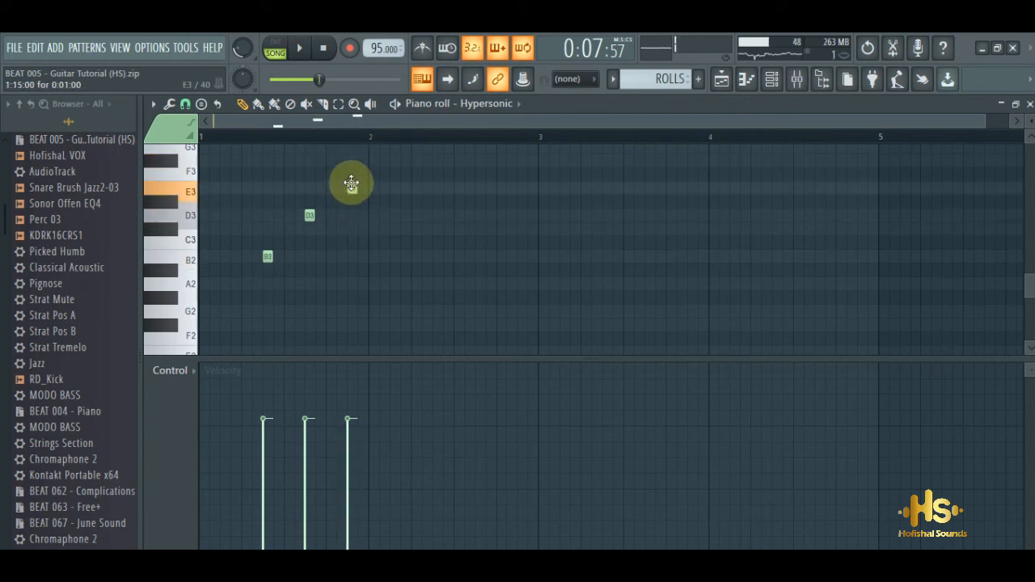
drag(354, 146, 356, 268)
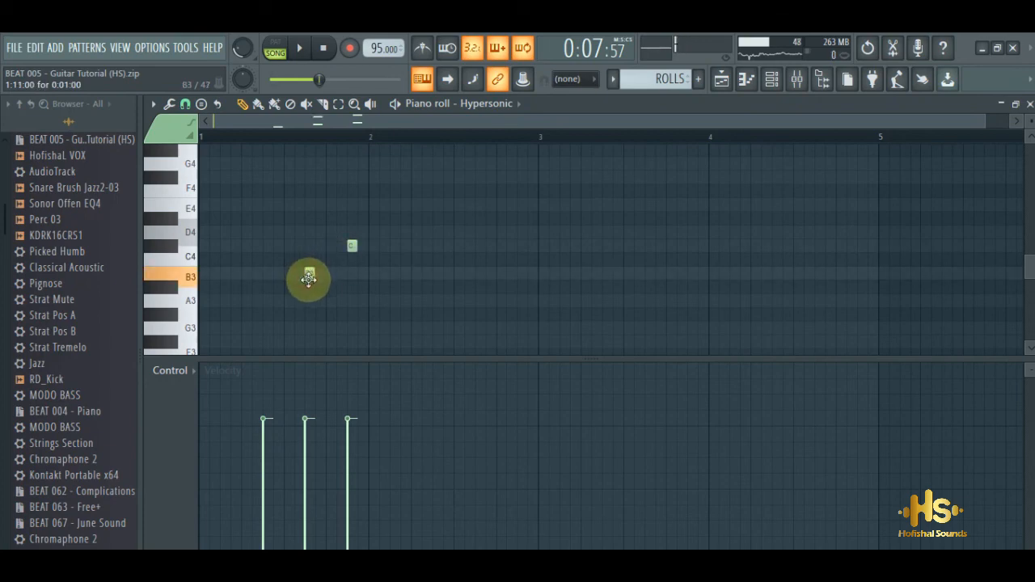
Step: Play the drum roll and move the E3 and C#4 notes earlier to step 13
key(space)
scroll(308, 279, down, 3)
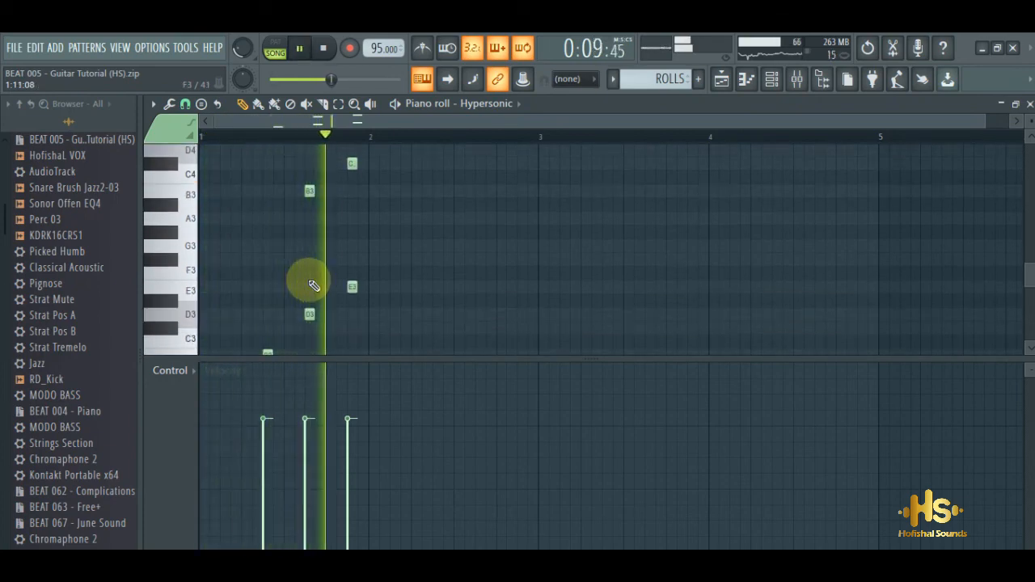
drag(381, 317, 330, 162)
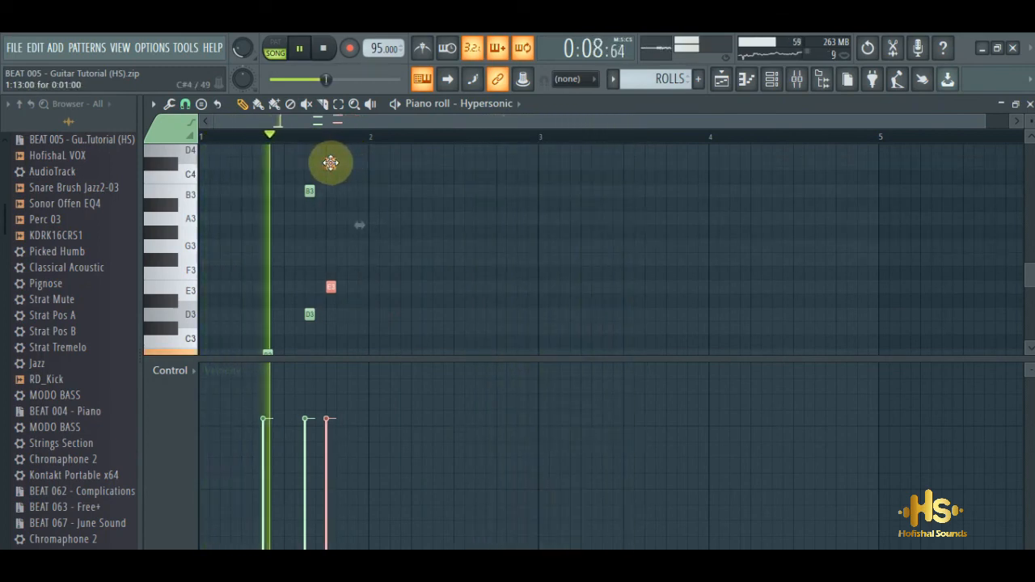
scroll(477, 280, down, 1)
scroll(477, 280, down, 1)
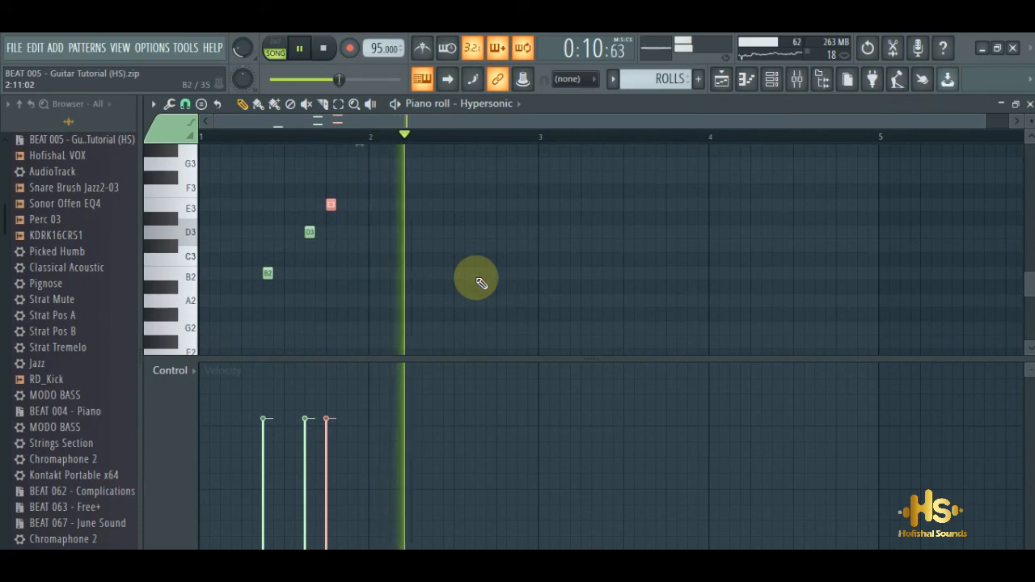
Step: Replace the B2 note with F3 notes at steps 8 and 9, and move the D3 and B3 pair to step 10
drag(267, 271, 276, 273)
key(space)
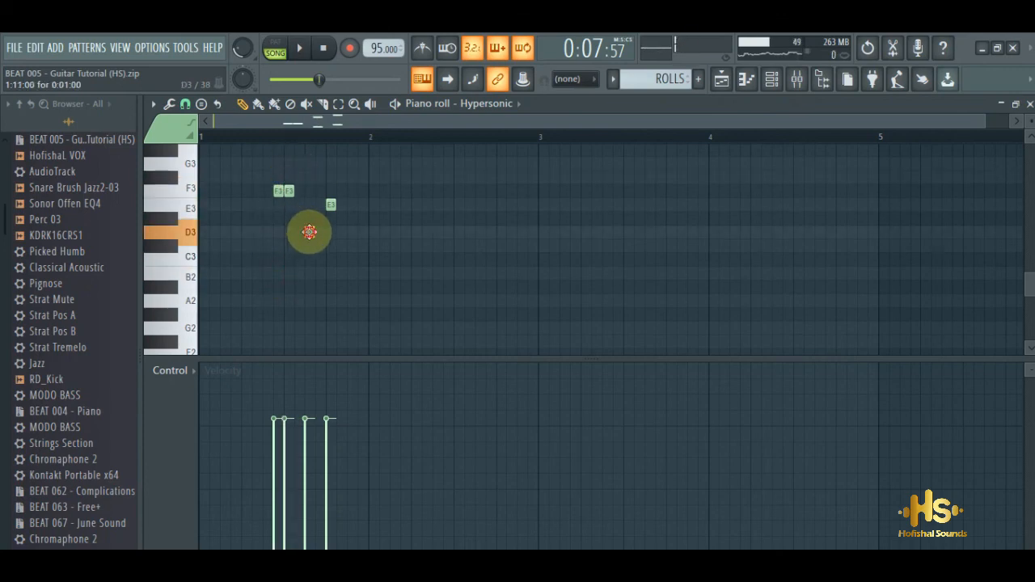
scroll(309, 232, up, 3)
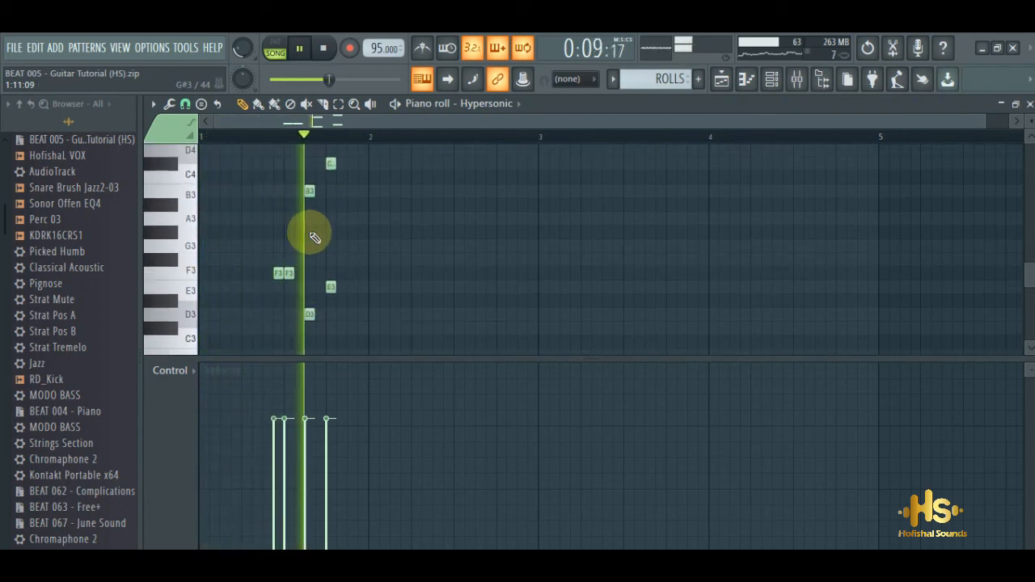
drag(307, 185, 299, 318)
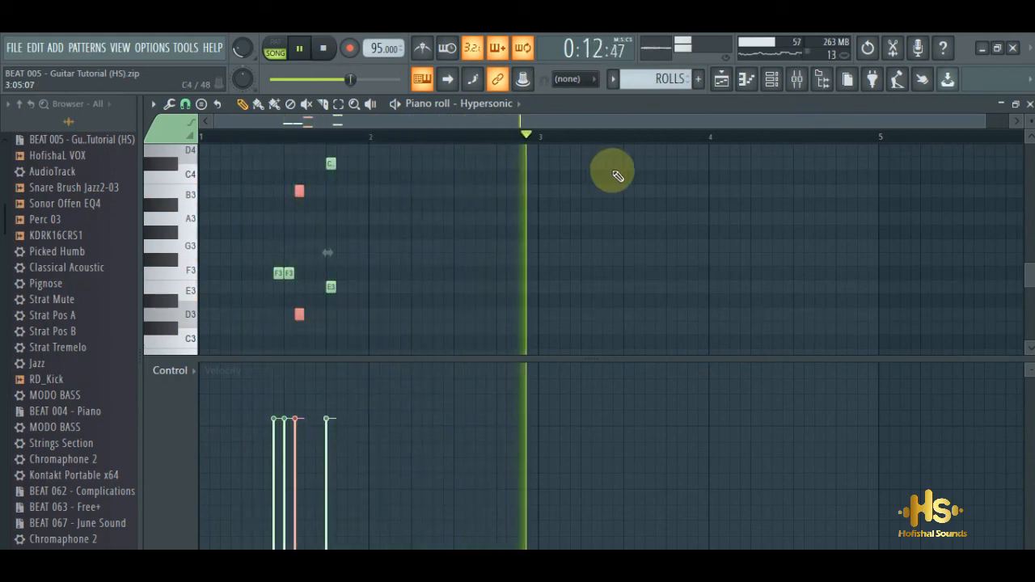
Step: Return to the playlist and play the arrangement with the ROLLS clip at bar 4
click(721, 78)
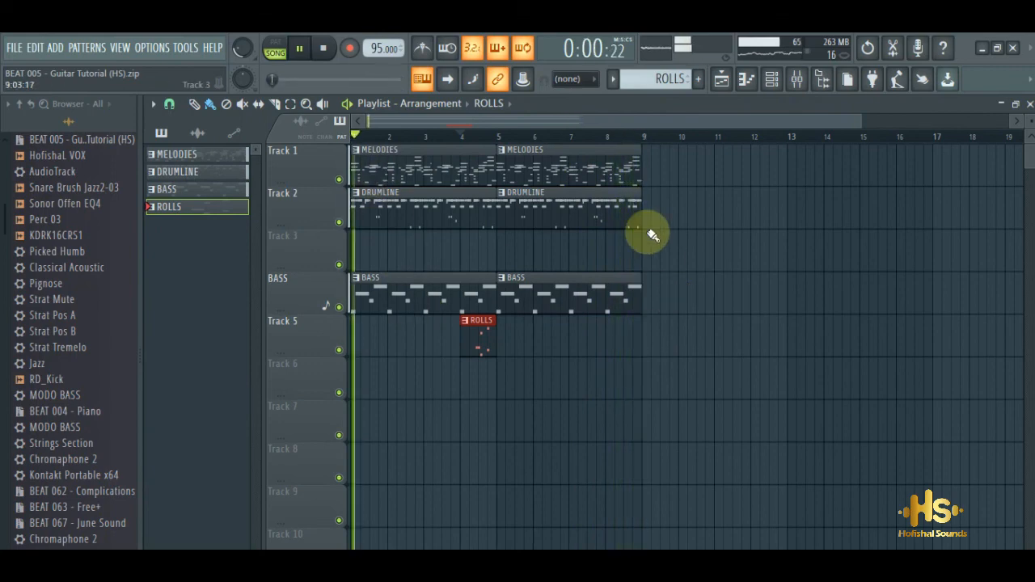
drag(861, 121, 977, 123)
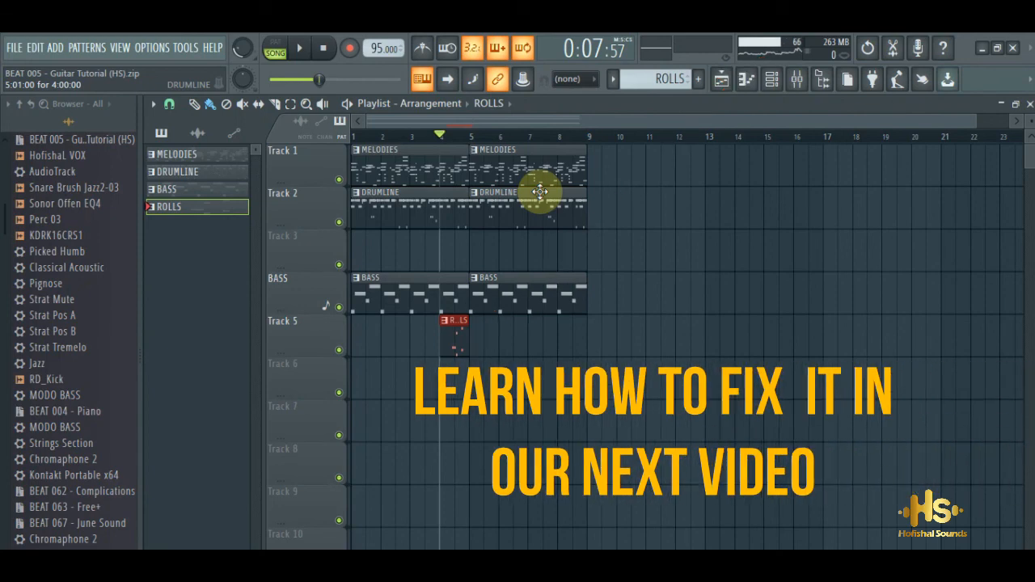
drag(975, 122, 637, 100)
key(space)
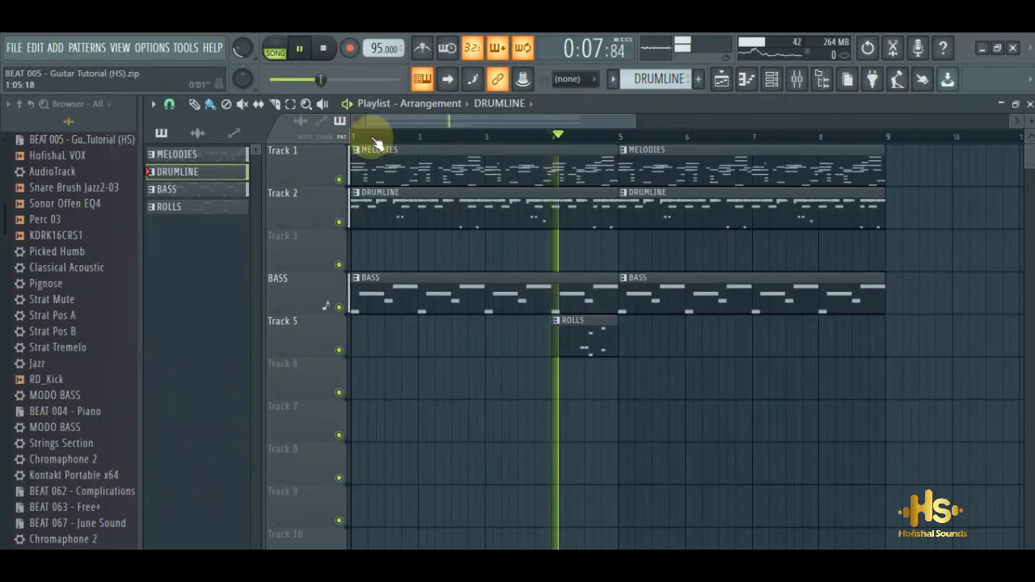